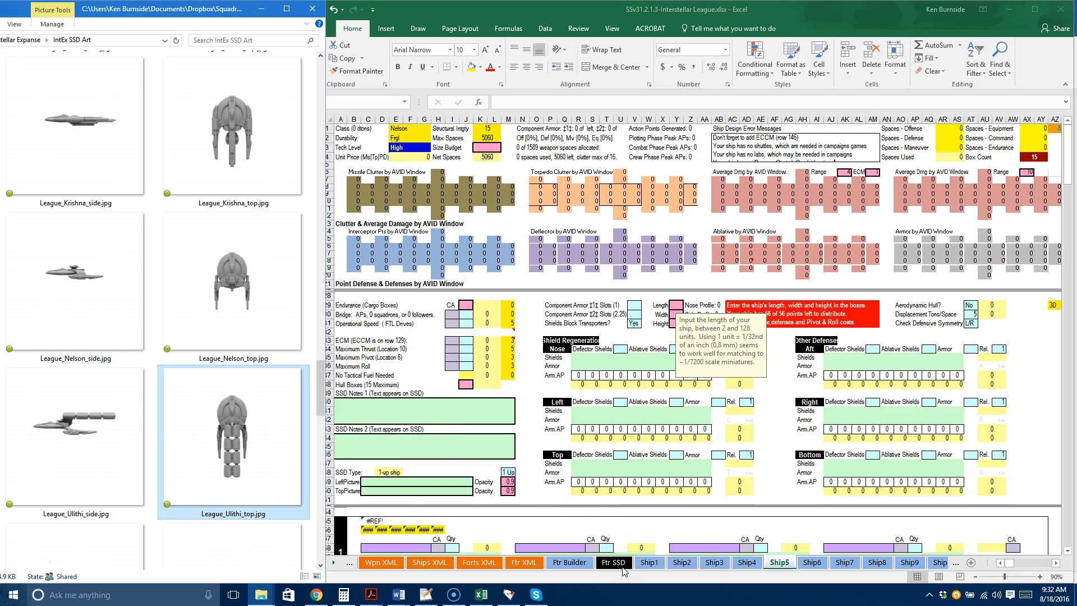
- Copy columns A through AY of the Ship3 sheet
left_click(713, 563)
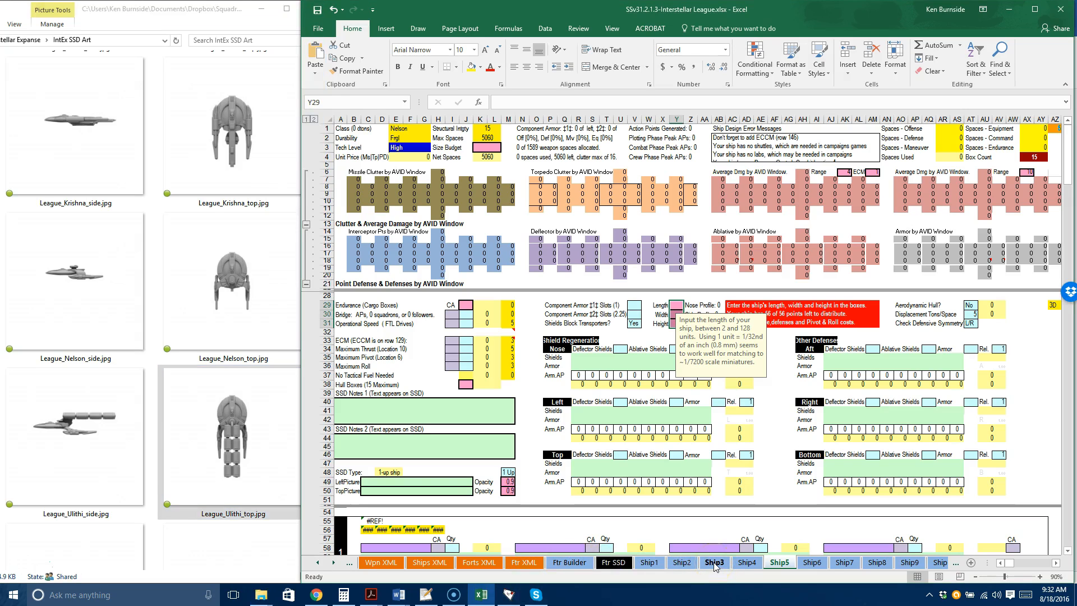
left_click(712, 563)
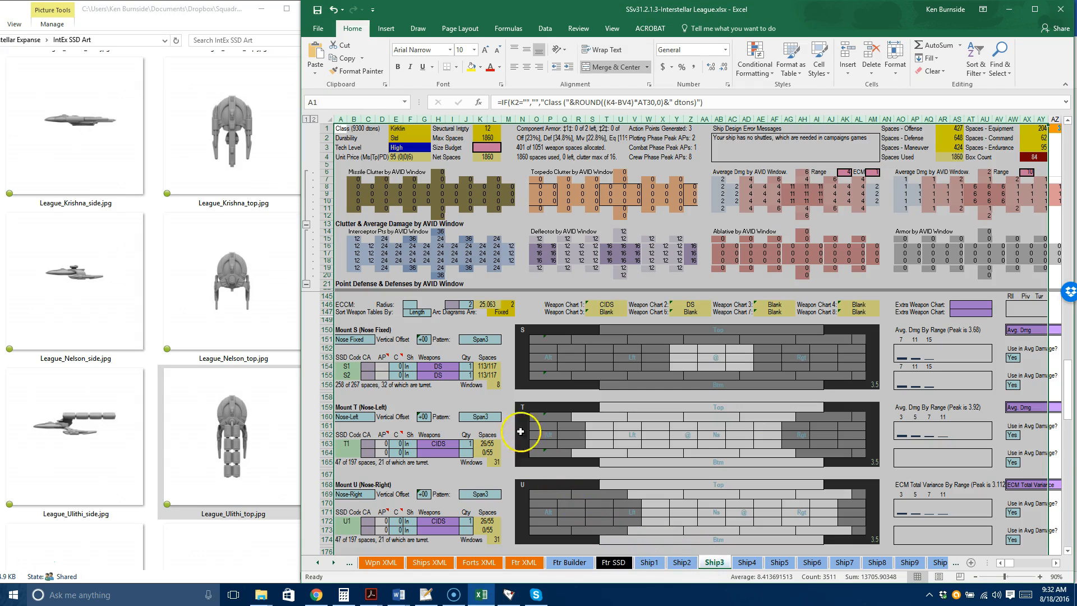
left_click_drag(341, 120, 1046, 159)
key("ctrl+c")
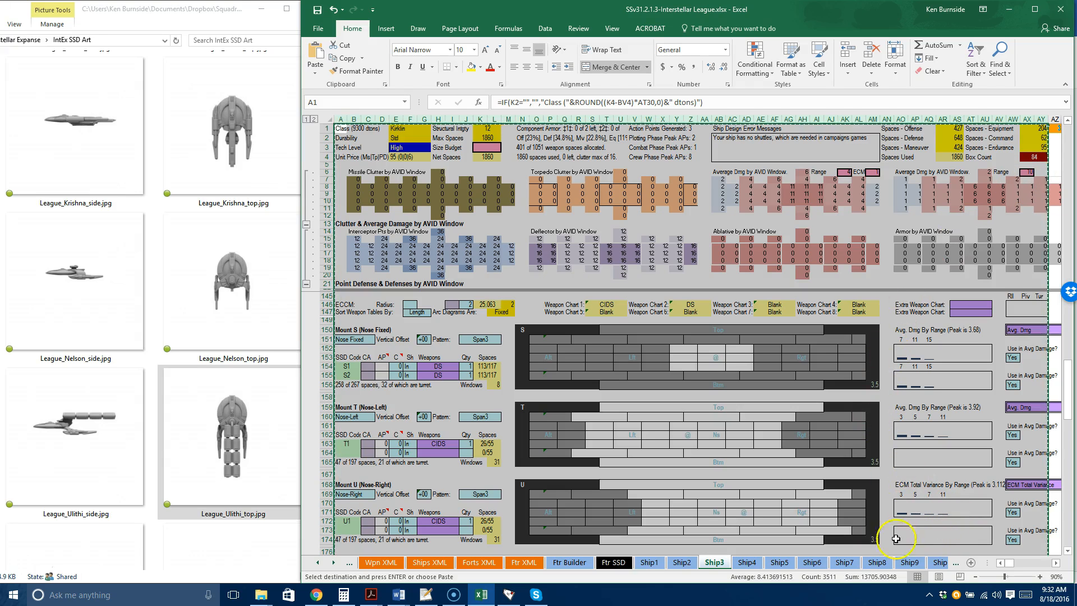
- Paste the copied ship design over columns A through AY of the Ship5 sheet
left_click(780, 562)
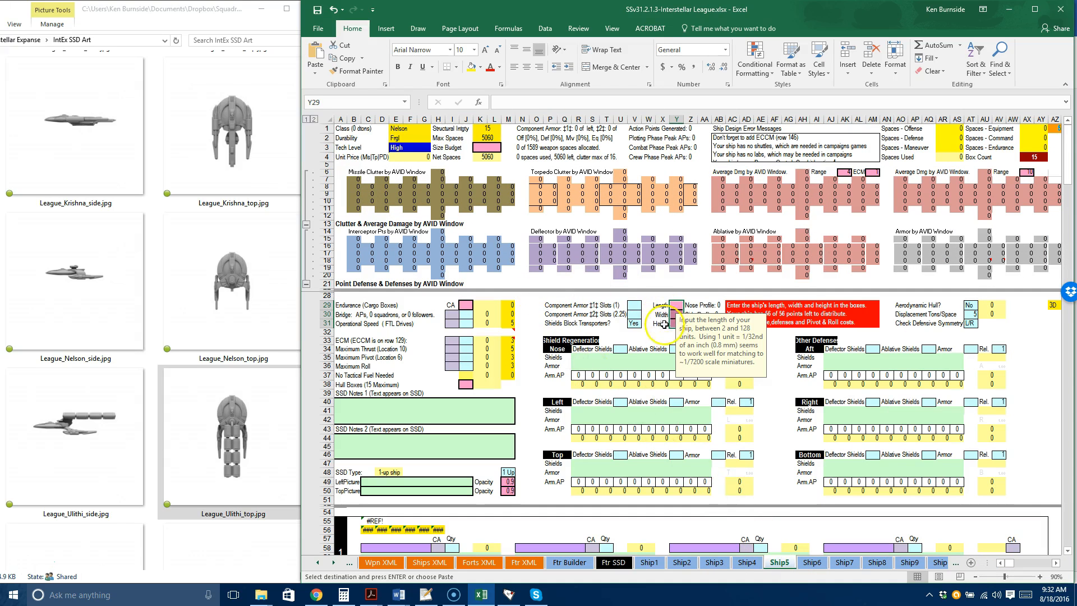
left_click(662, 341)
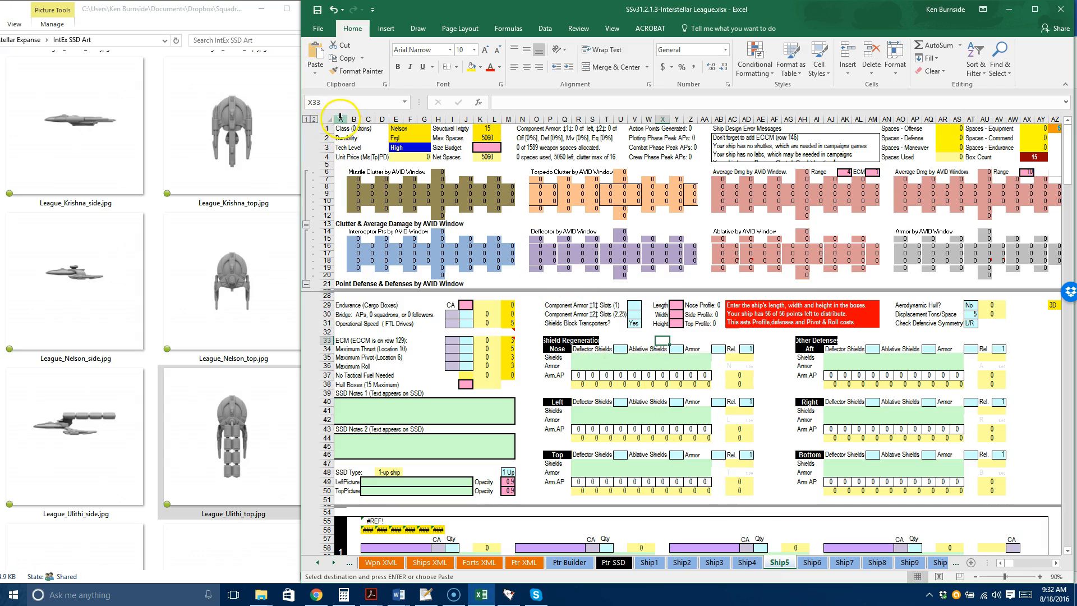
mouse_move(341, 119)
left_mouse_down()
mouse_move(783, 157)
mouse_move(1048, 163)
mouse_move(1038, 168)
left_mouse_up()
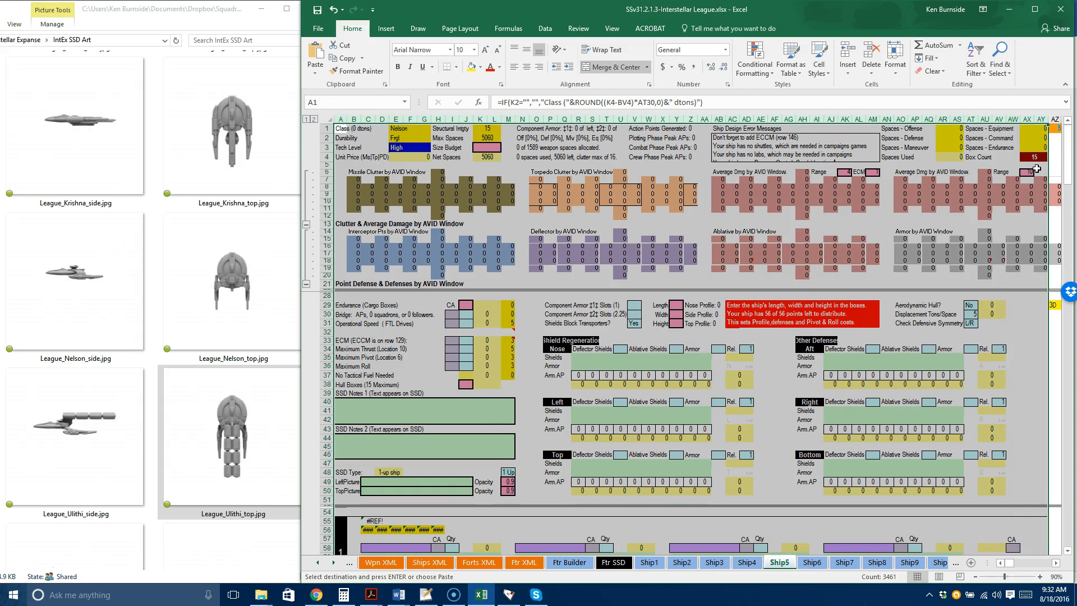
key("Return")
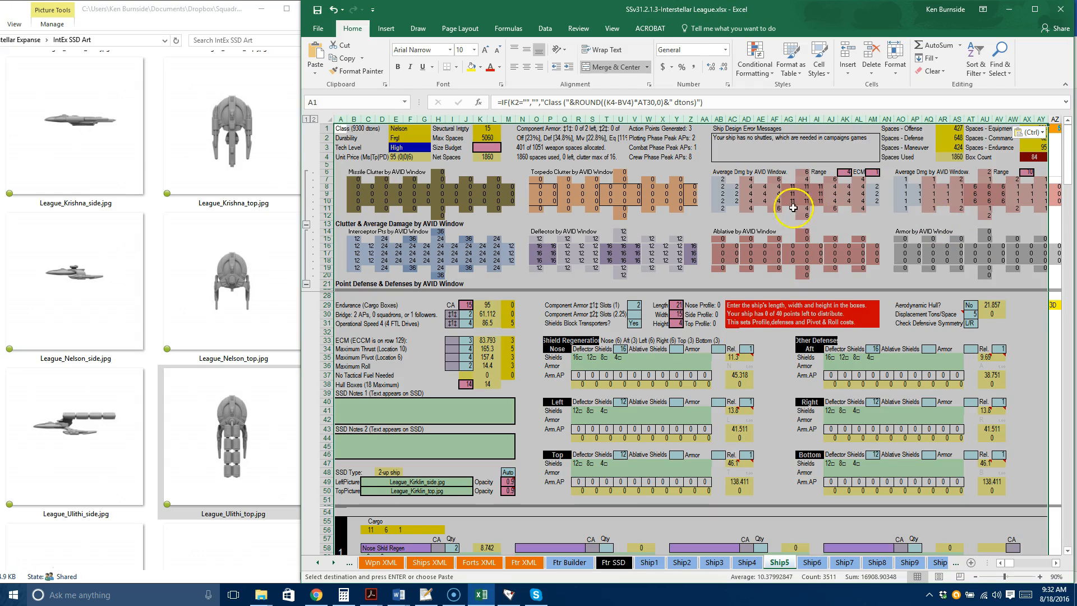
- Collapse the Clutter & Average Damage and Point Defense & Defenses row groups on Ship5 and clear the copy selection
left_click(306, 224)
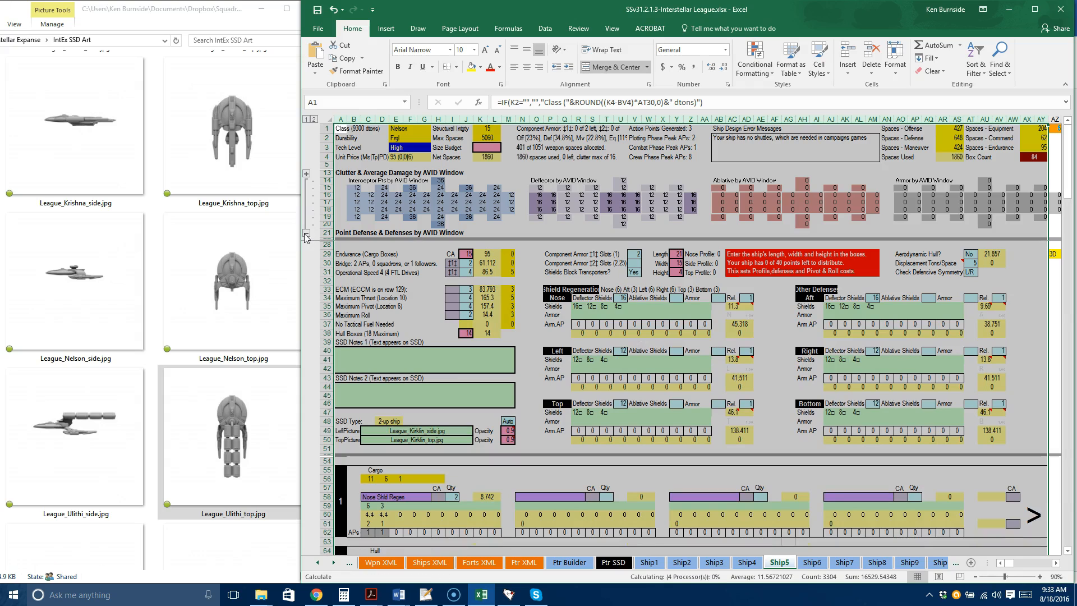
left_click(306, 232)
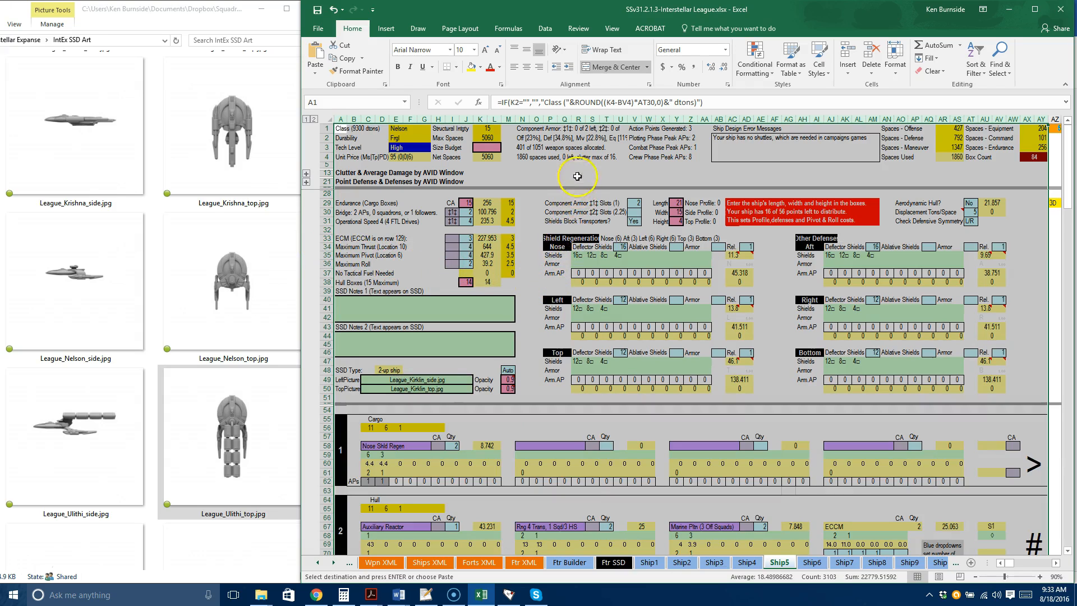
key("Escape")
left_click(542, 177)
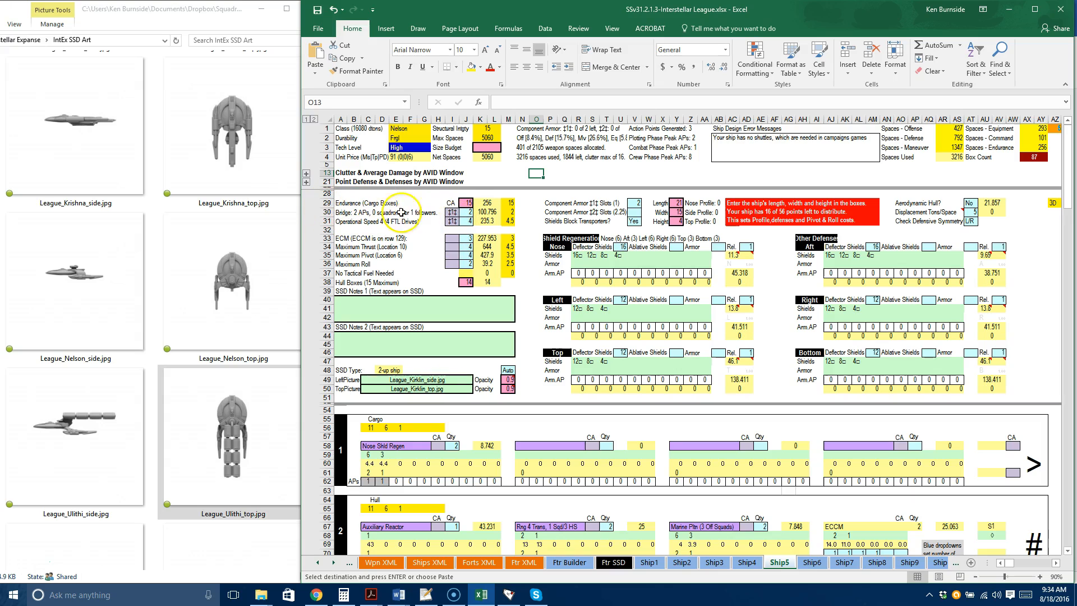
- Set the ship's Bridge value in row 30 to 5
left_click(468, 211)
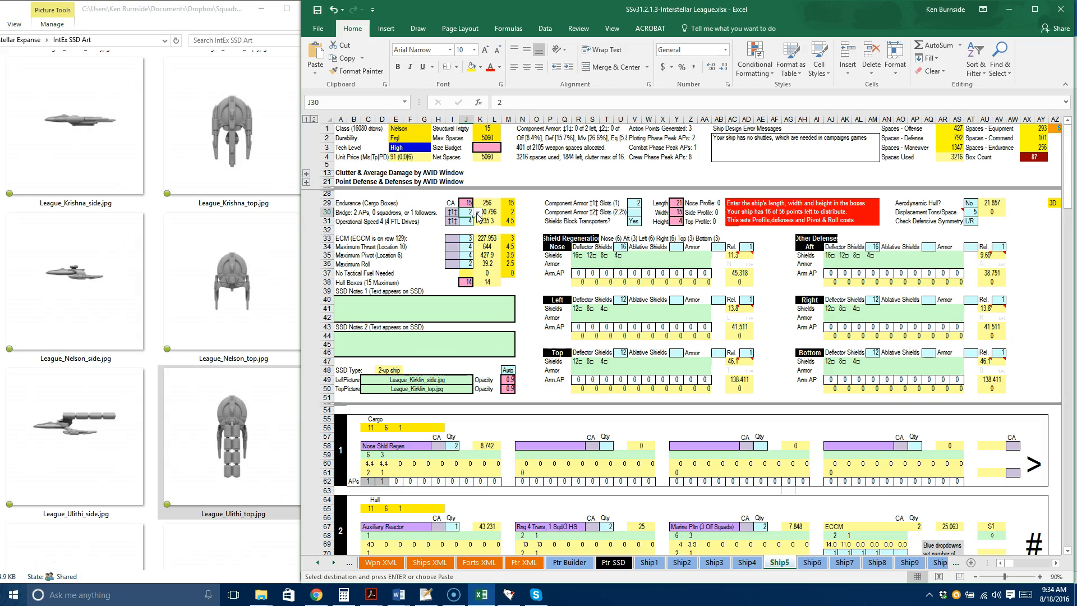
left_click(478, 213)
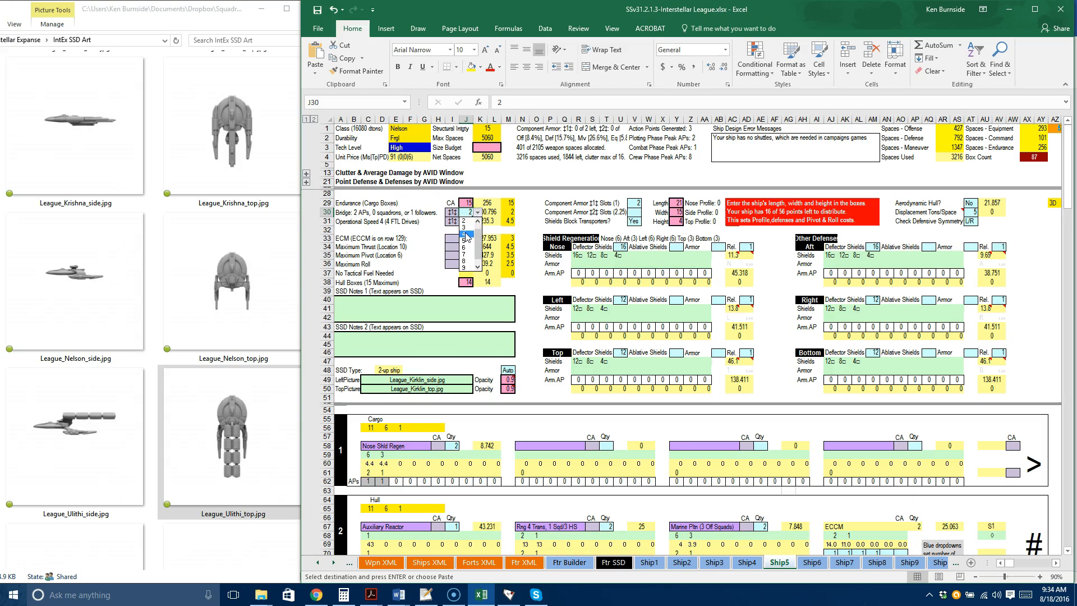
left_click(466, 234)
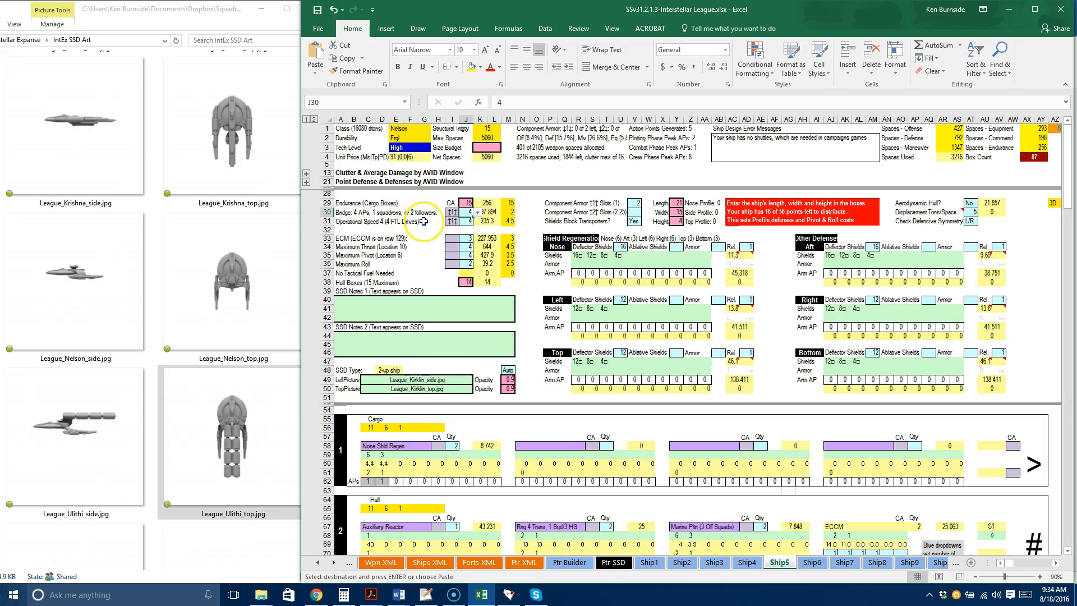
left_click(476, 216)
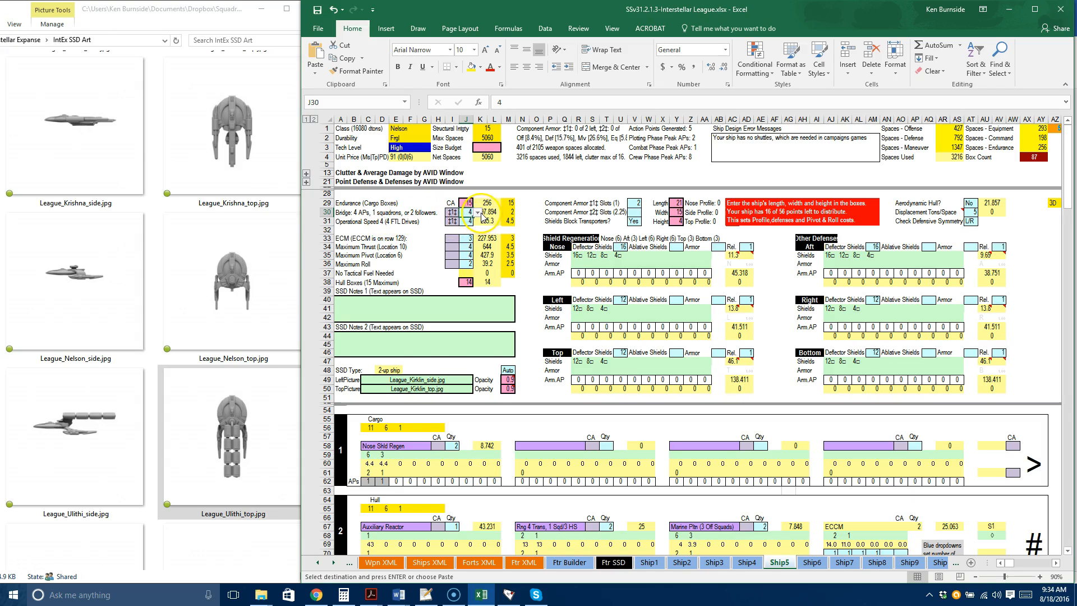
left_click(478, 213)
left_click(468, 235)
key("Return")
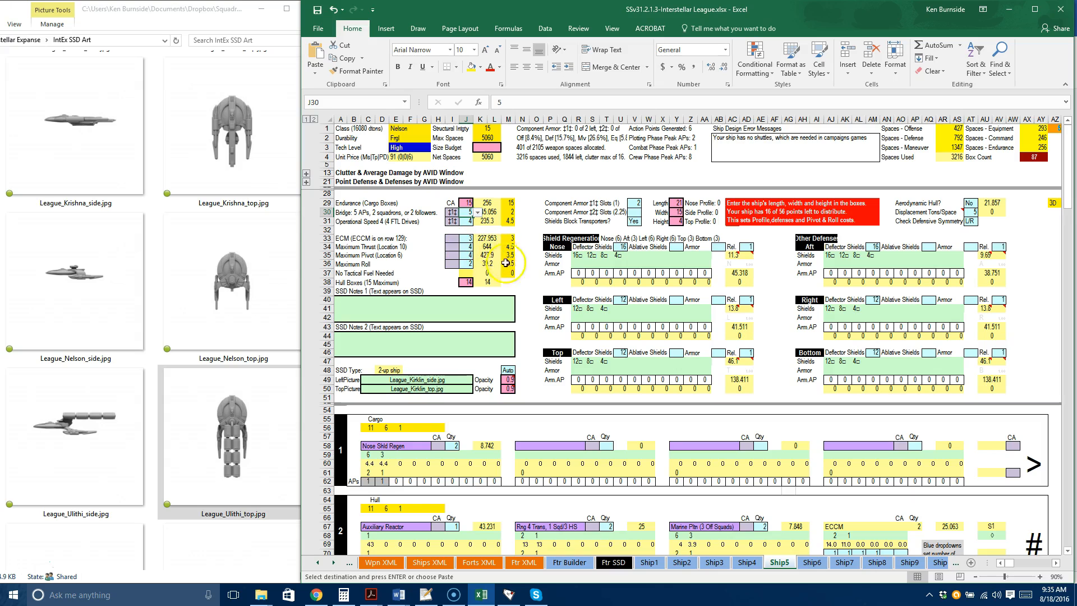
- Set the ship's Maximum Thrust in row 34 to 3
left_click(465, 246)
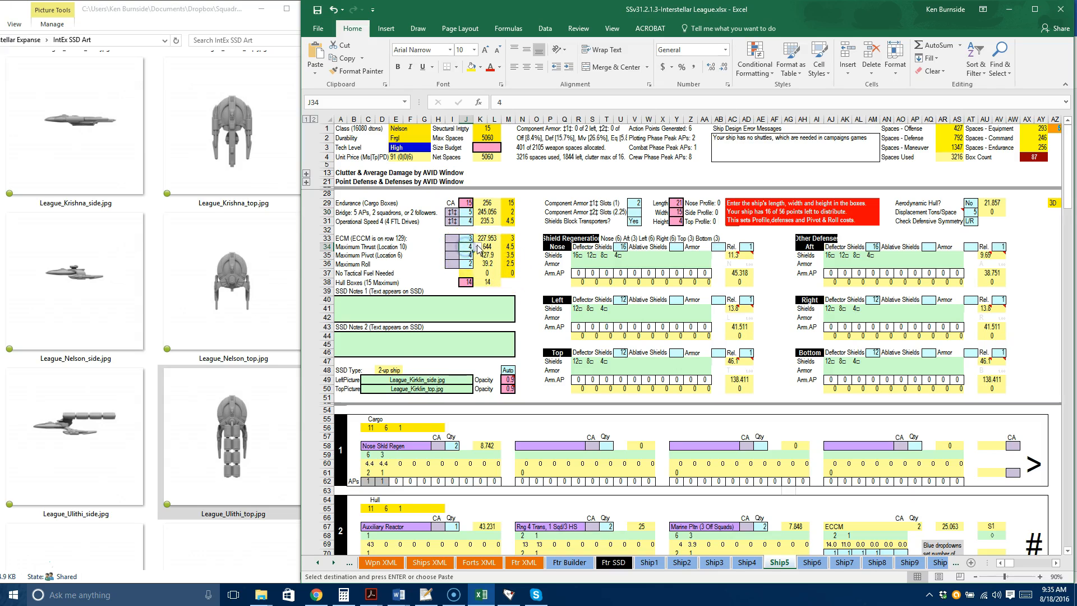
left_click(477, 249)
left_click(477, 248)
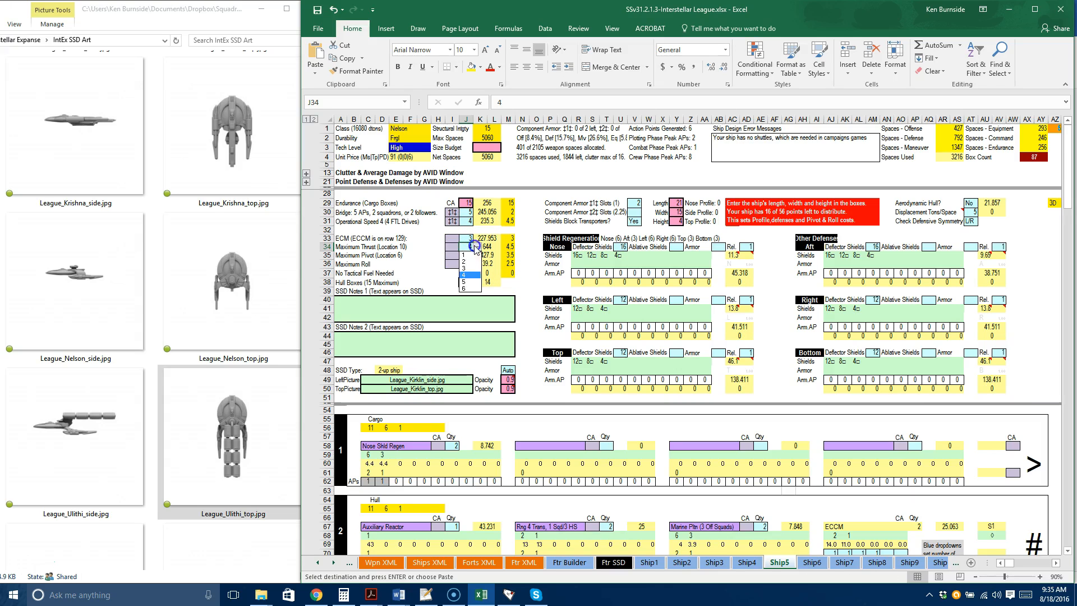
left_click(471, 271)
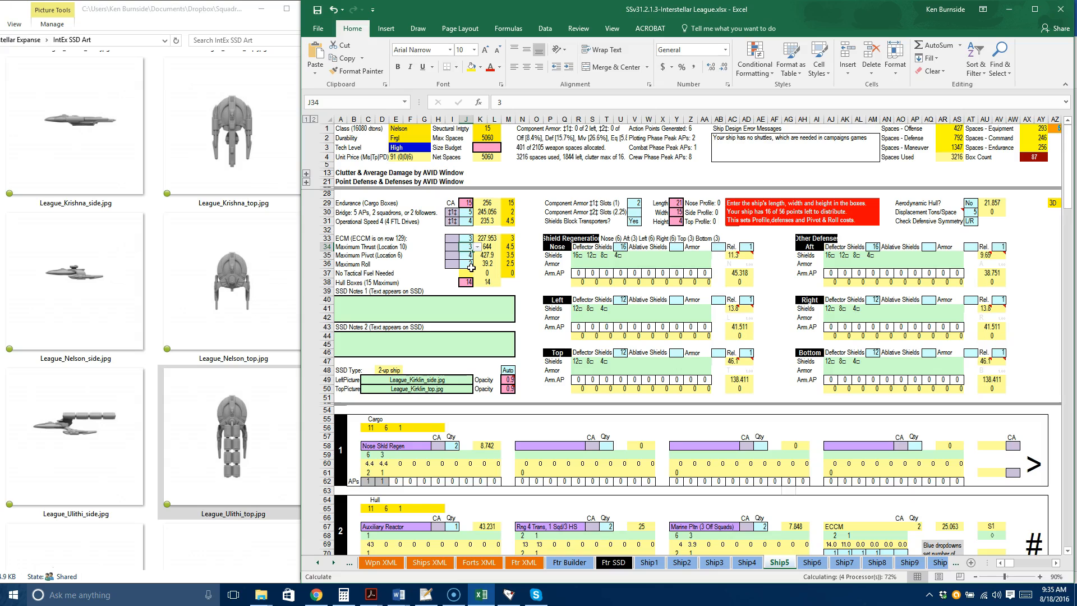
left_click(535, 228)
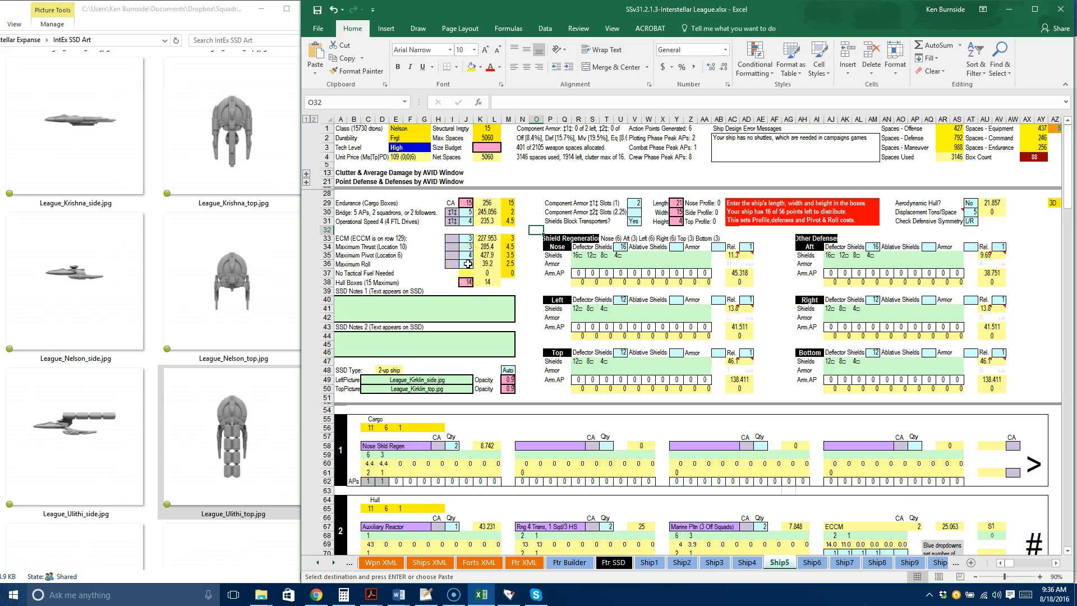
- Set the ship's Hull Boxes in row 38 to 15
left_click(468, 282)
type("15")
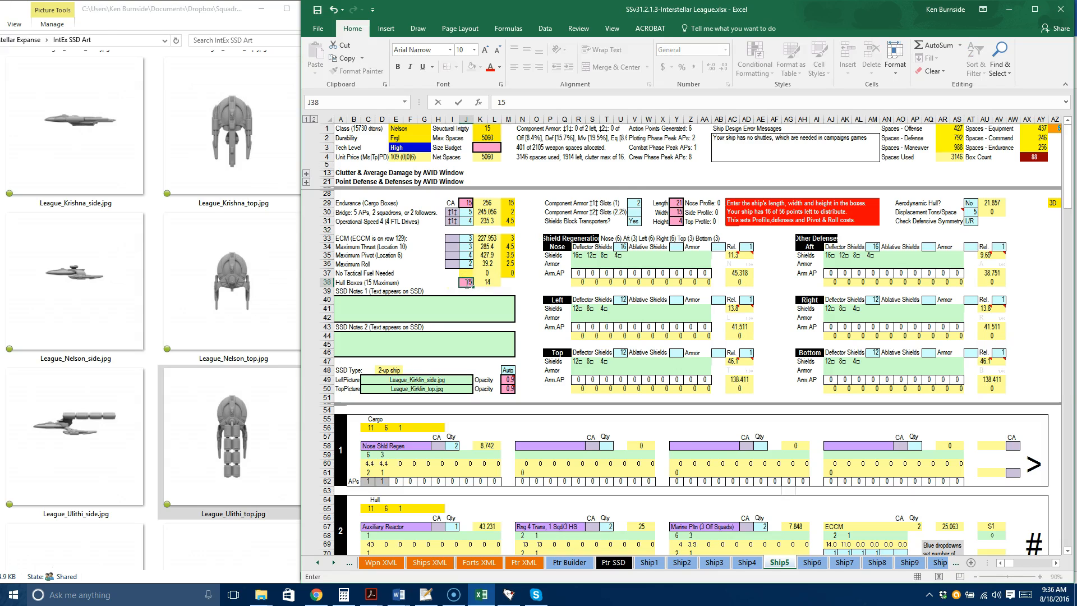
left_click(622, 195)
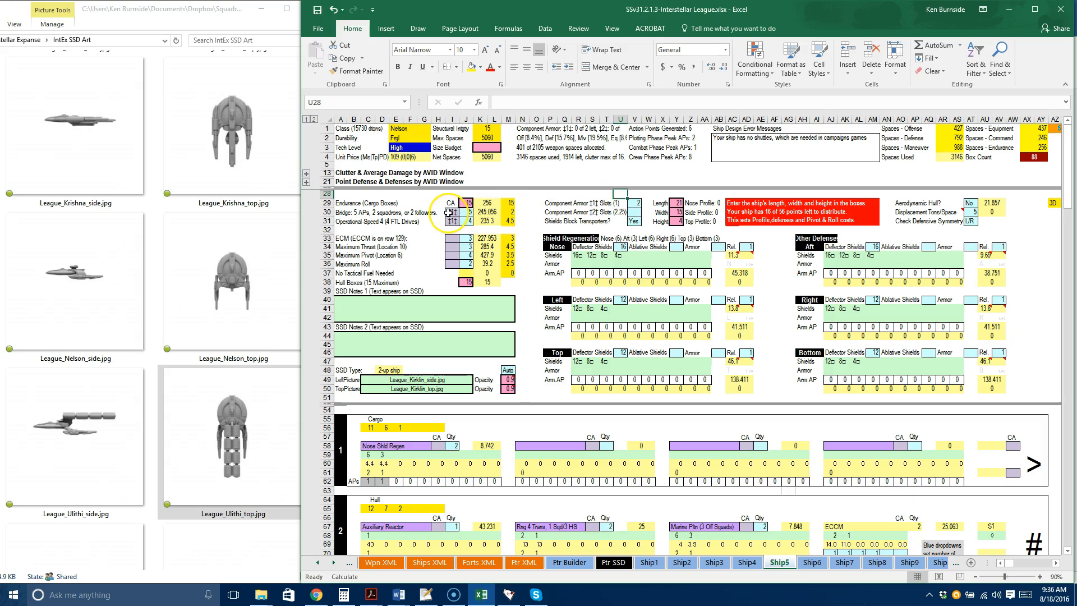
- Set the Component Armor ‡1‡ slots to 4 and the Component Armor ‡2‡ slots to 2
left_click(636, 203)
left_click(646, 204)
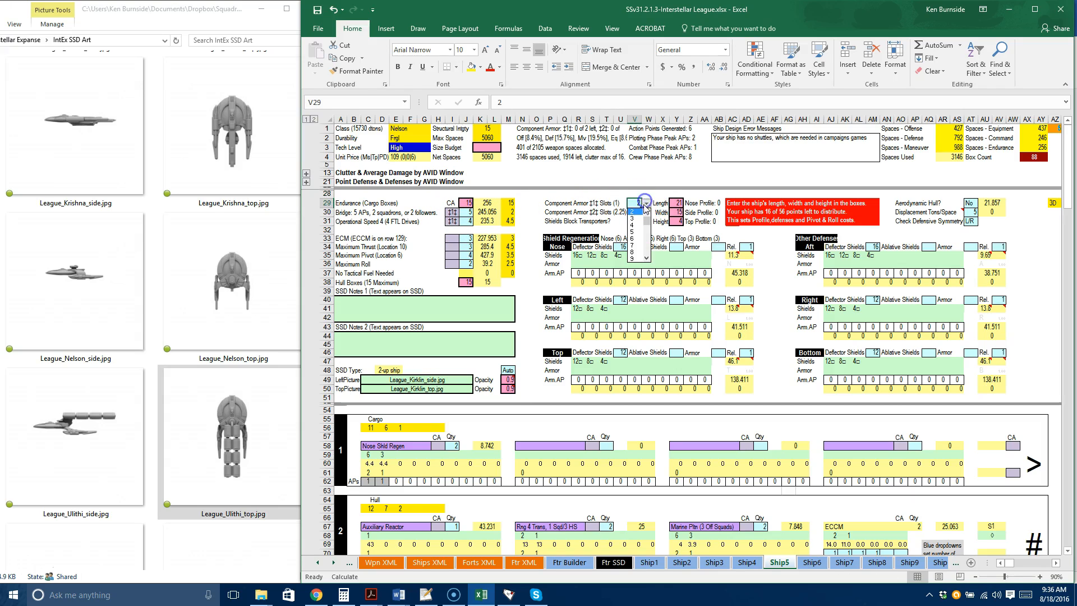
left_click(635, 225)
left_click(636, 213)
left_click(647, 213)
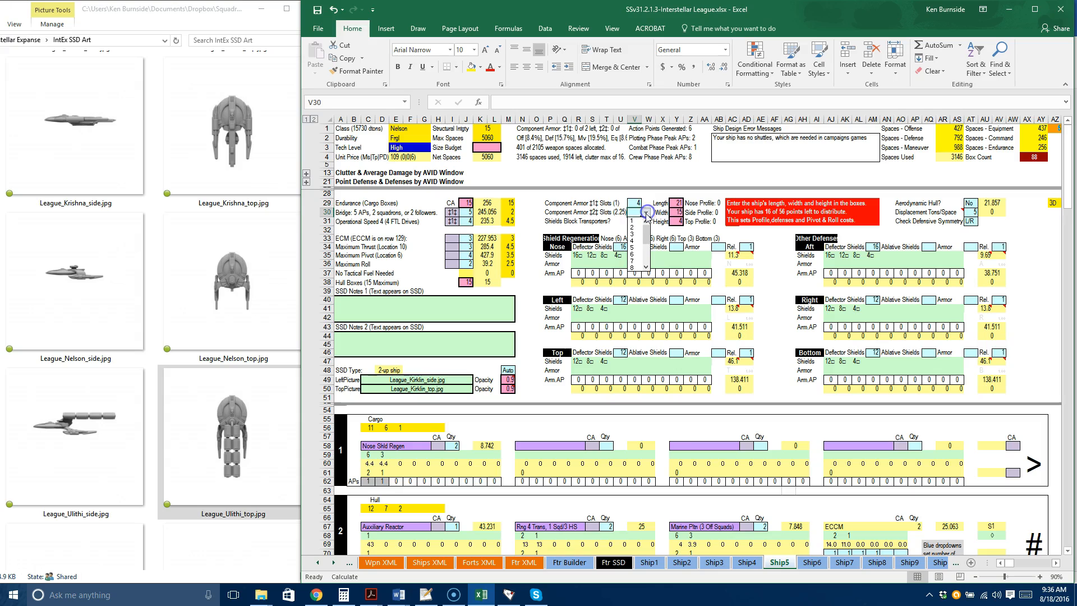
left_click(638, 229)
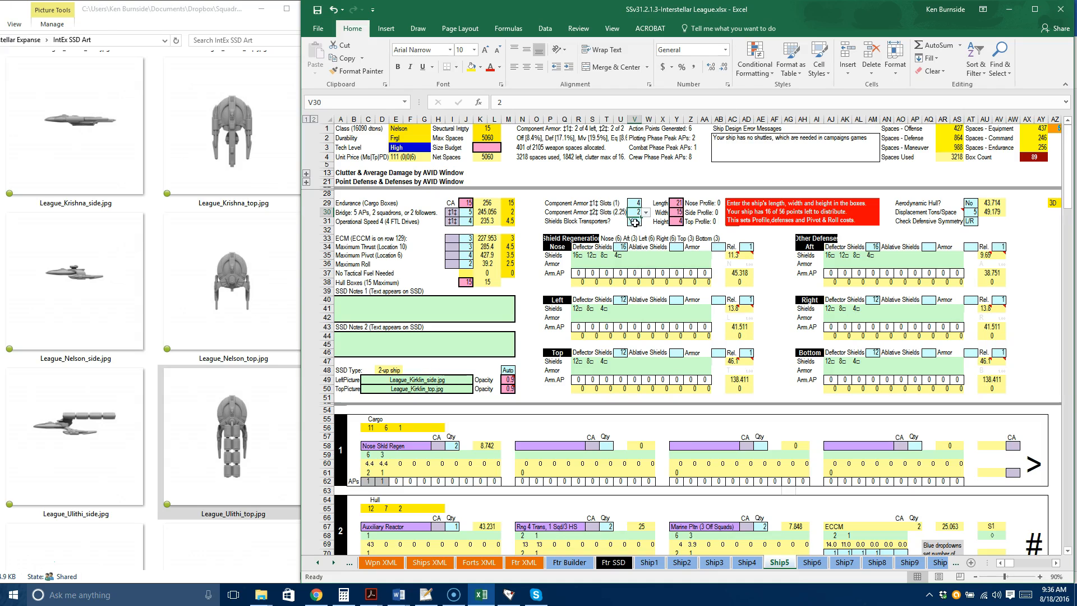
- Set the ship's dimensions to length 28, width 22 and height 6
left_click(677, 201)
left_click(680, 203)
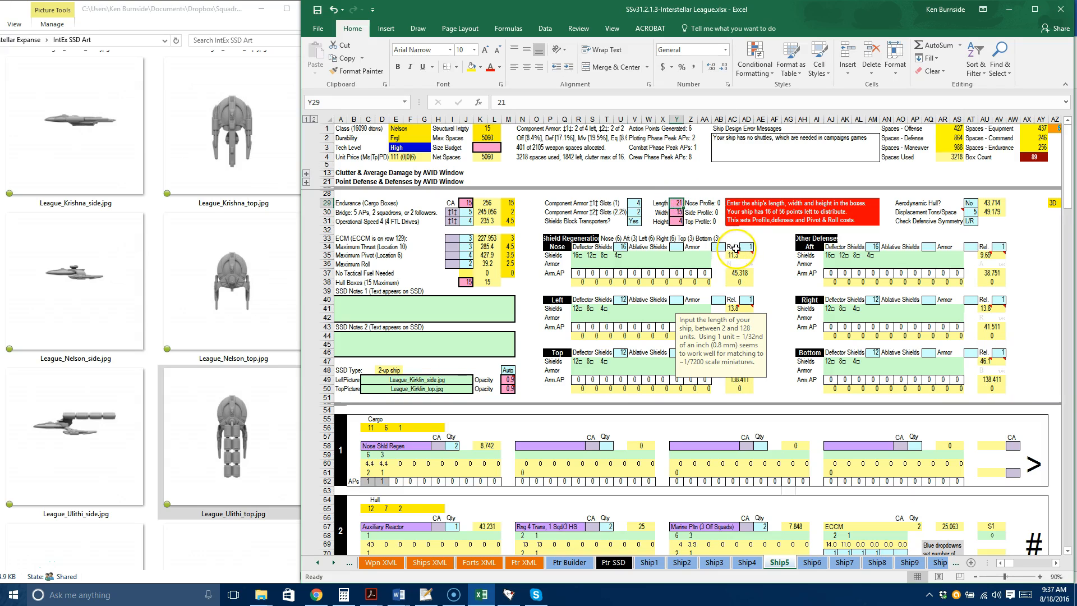
type("28")
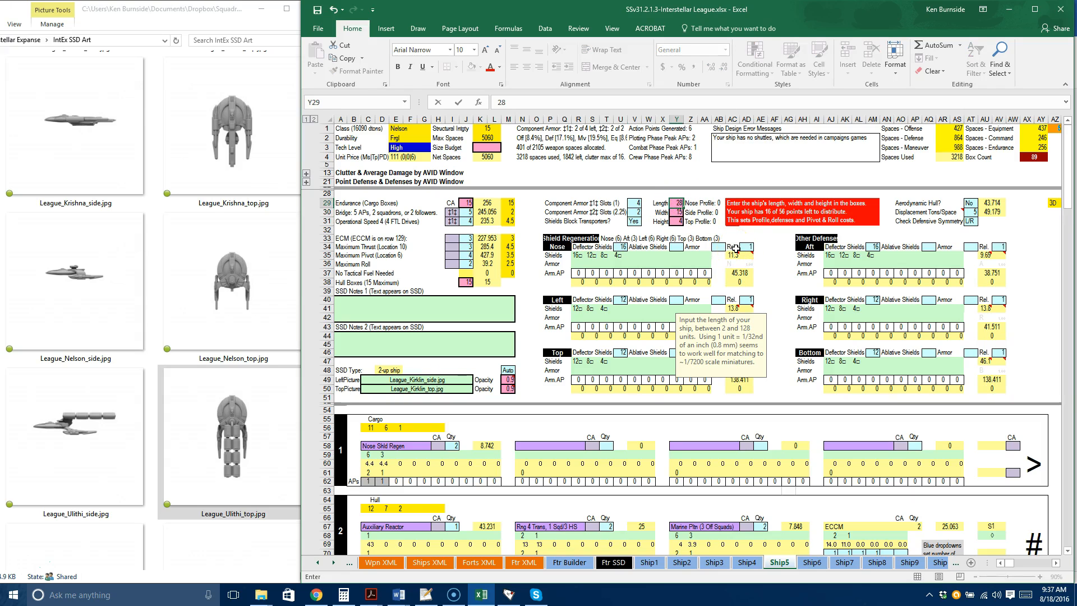
key("Return")
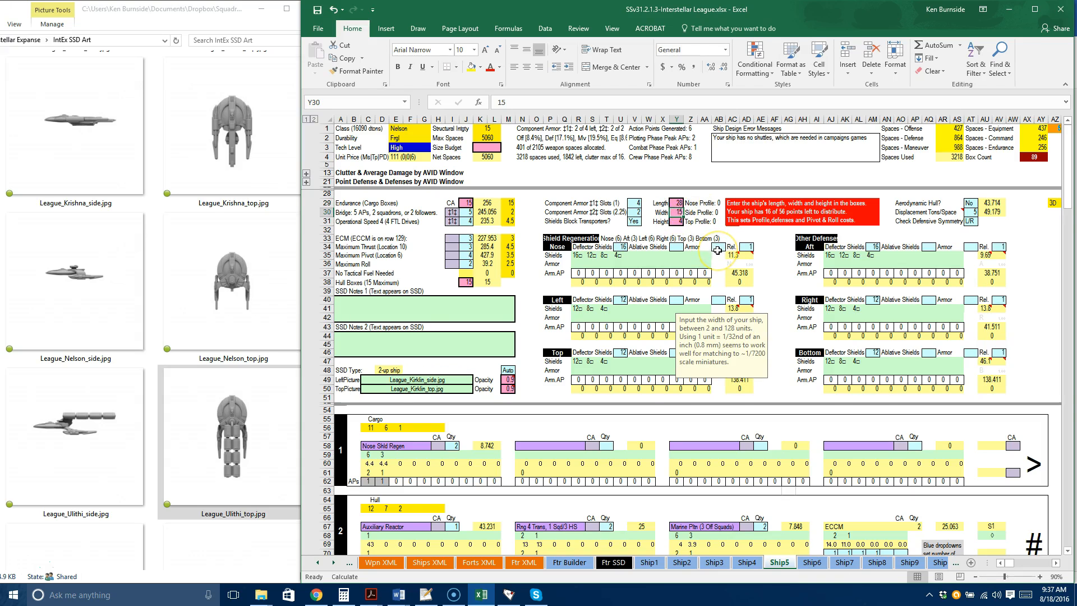
type("2")
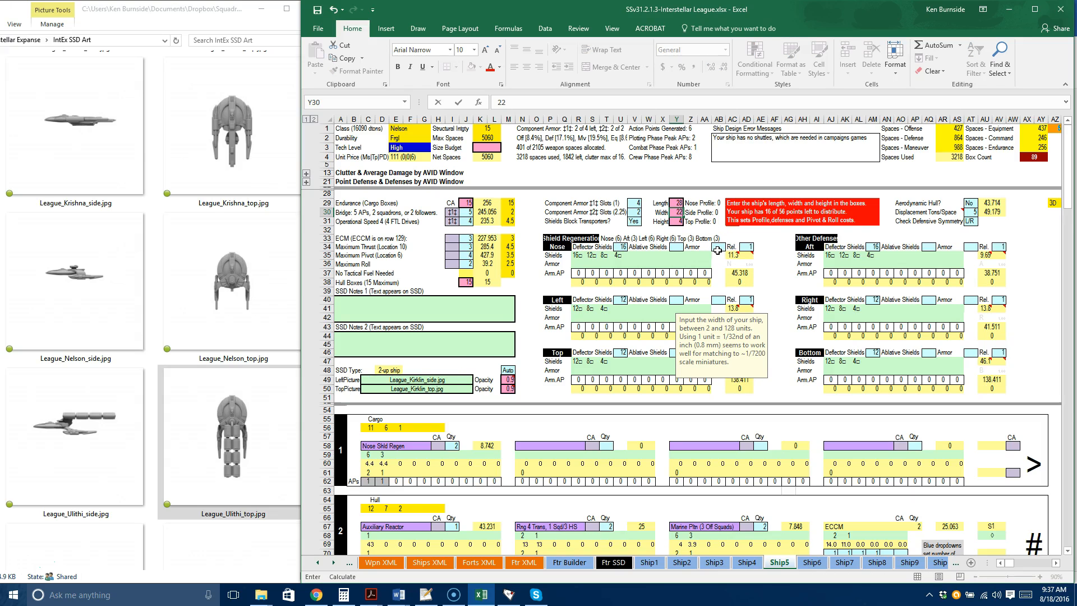
type("2")
left_click(678, 222)
type("6")
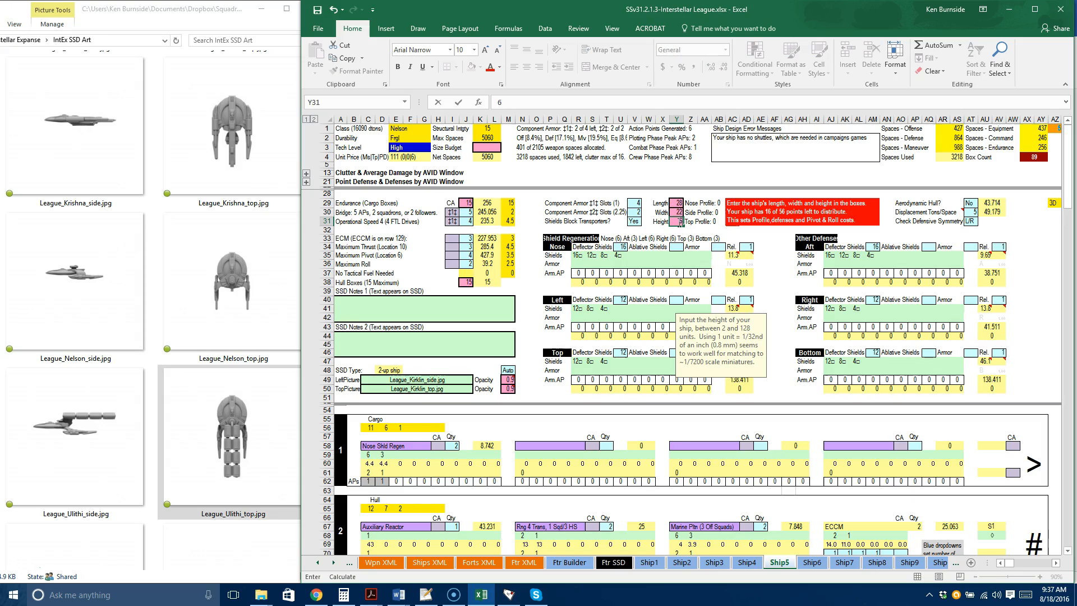
key("Return")
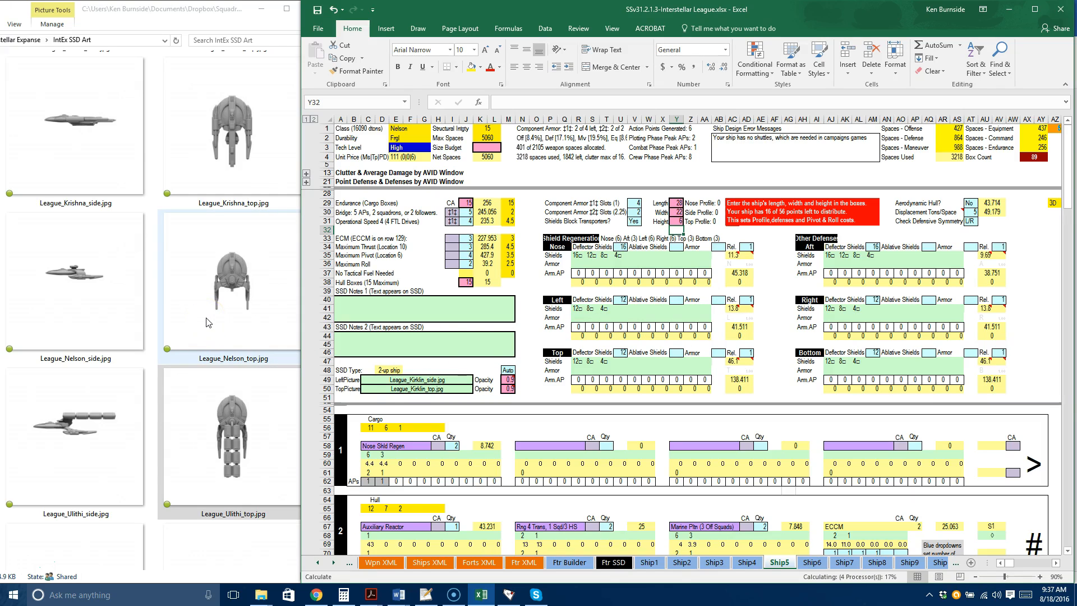
left_click(48, 294)
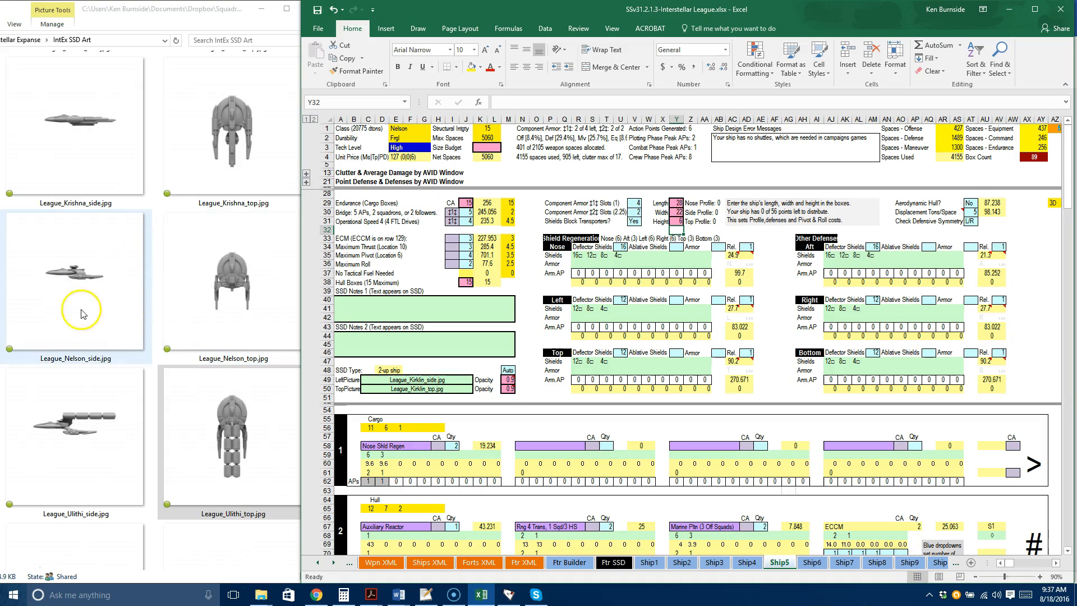
left_click(240, 263)
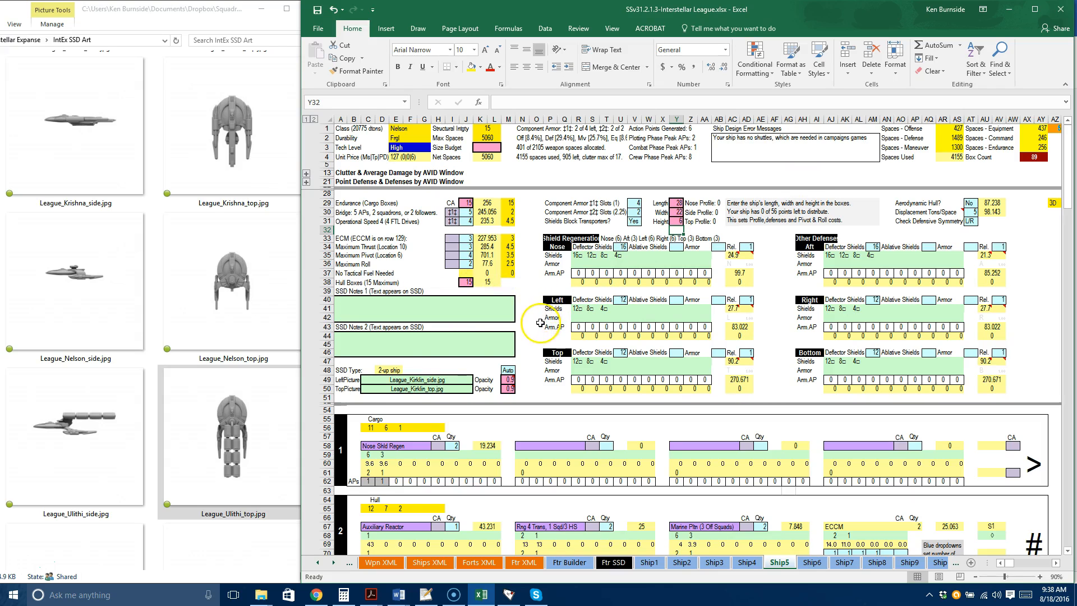
- Change the LeftPicture reference to League_Nelson_side.jpg
left_click(391, 381)
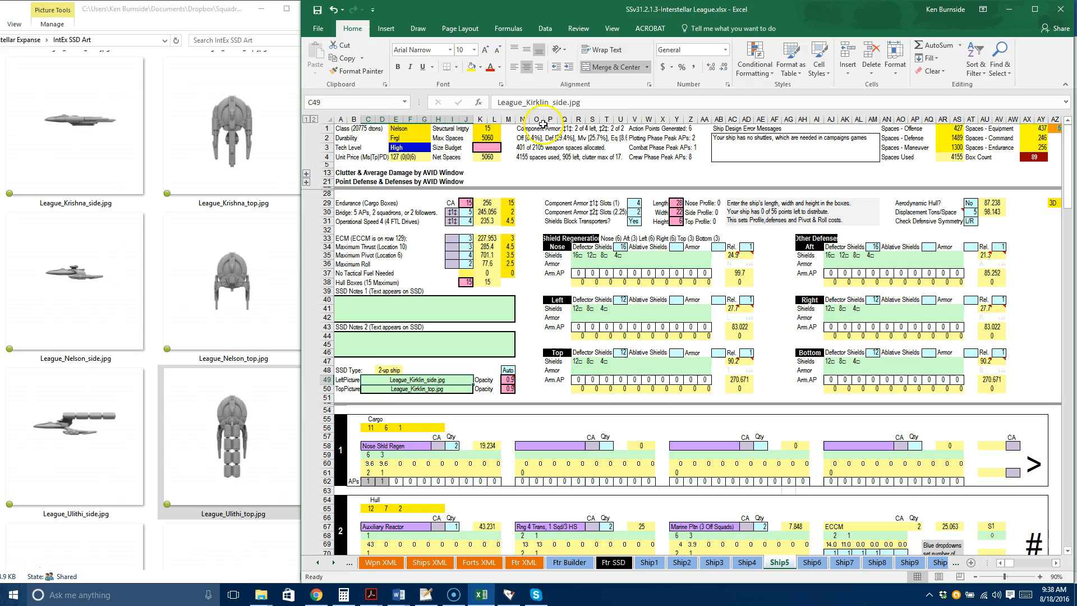
left_click_drag(527, 100, 542, 101)
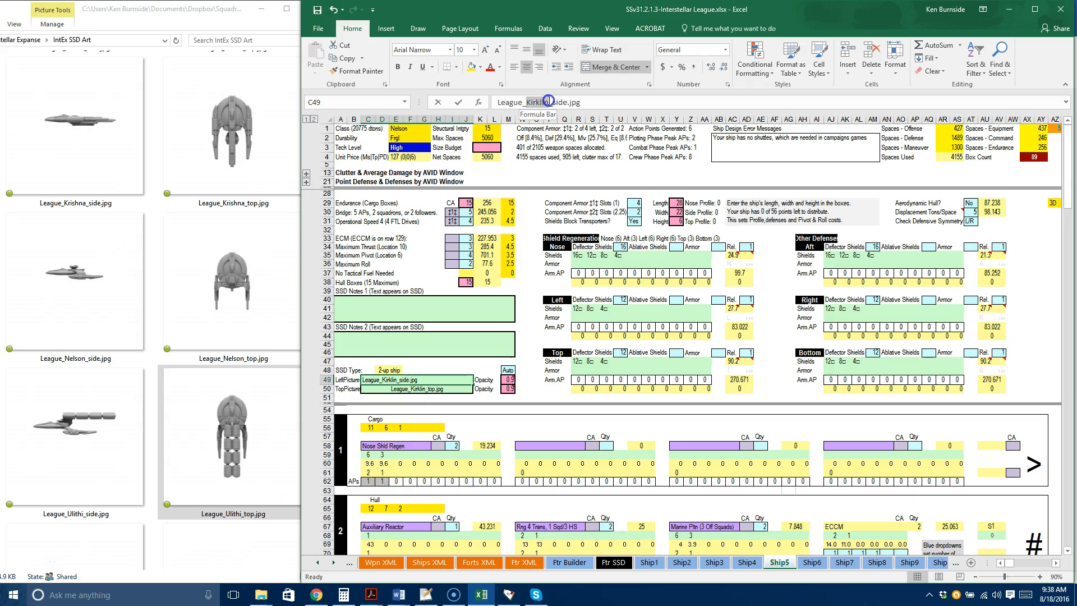
type("Nelso")
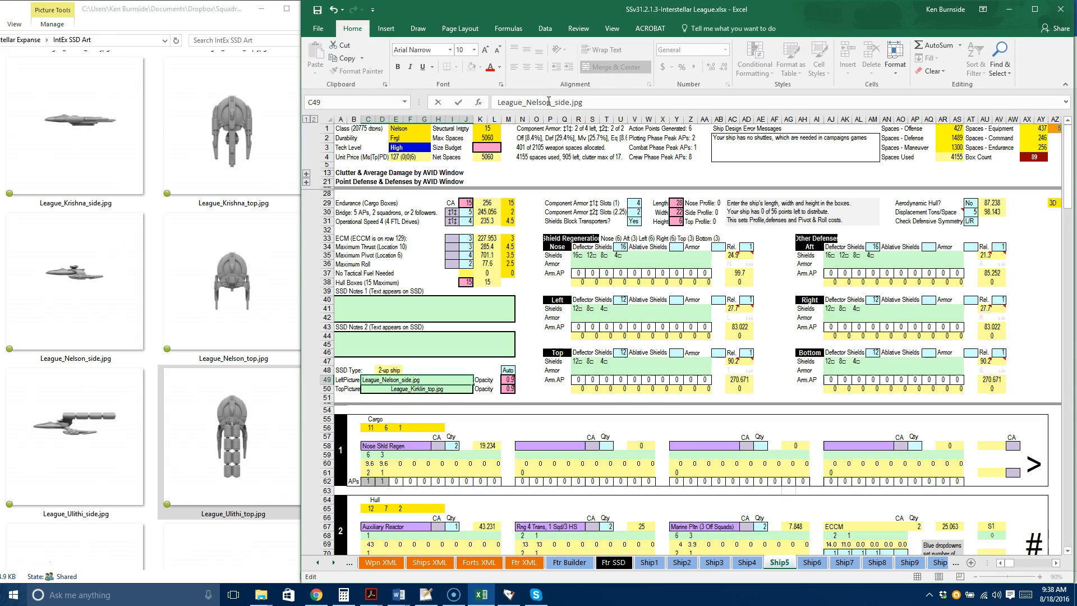
- Change the TopPicture reference to League_Nelson_top.jpg
left_click(411, 387)
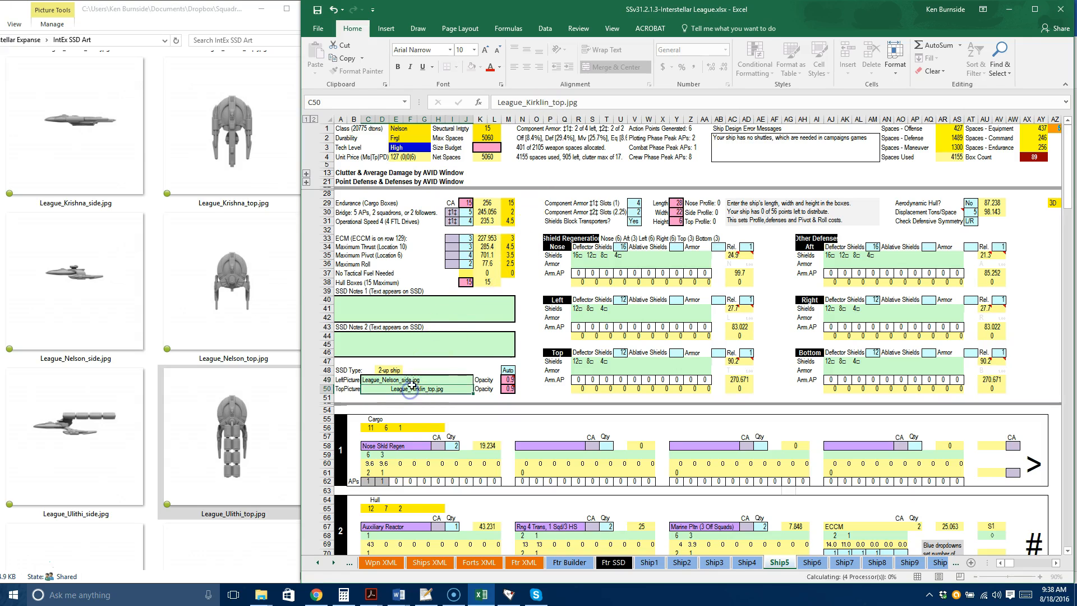
left_click(549, 101)
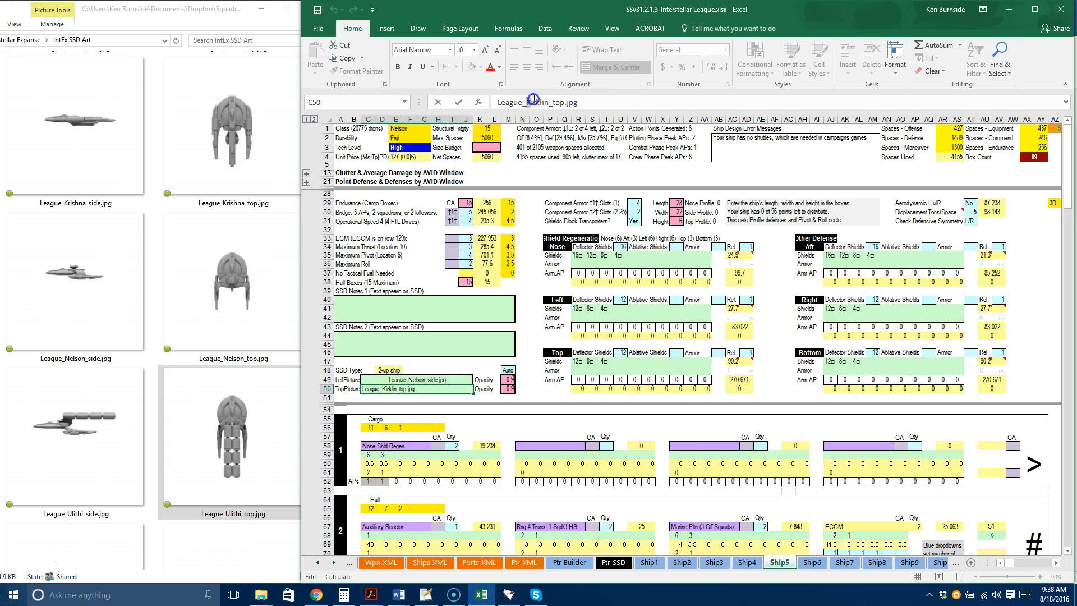
type("N")
type("re")
key("BackSpace")
key("BackSpace")
left_click(481, 370)
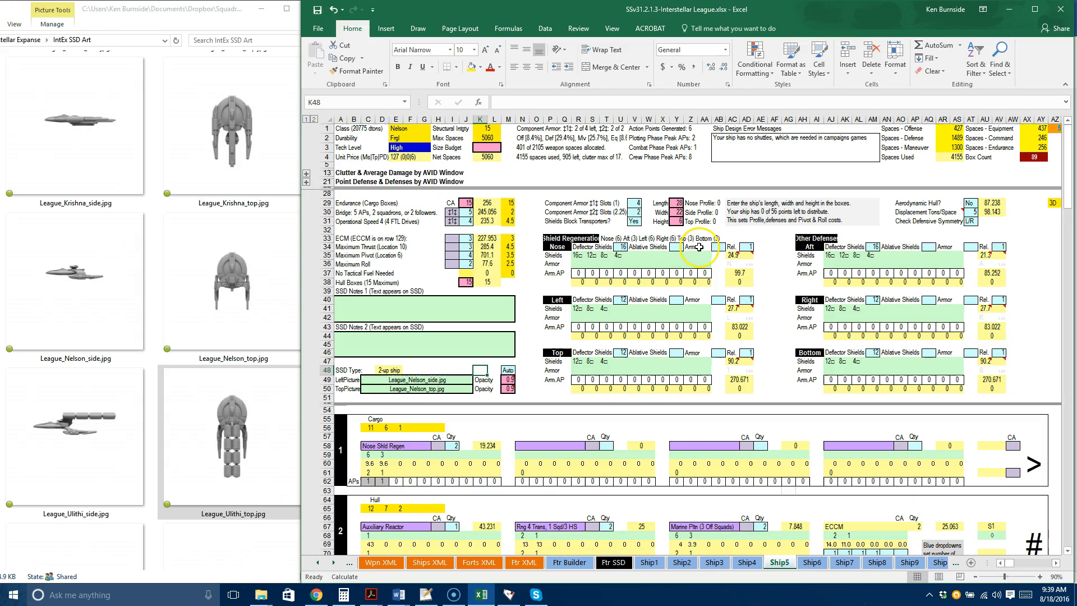
- Set the Nose Defector Shields to 20
left_click(626, 246)
left_click(631, 248)
left_click(619, 289)
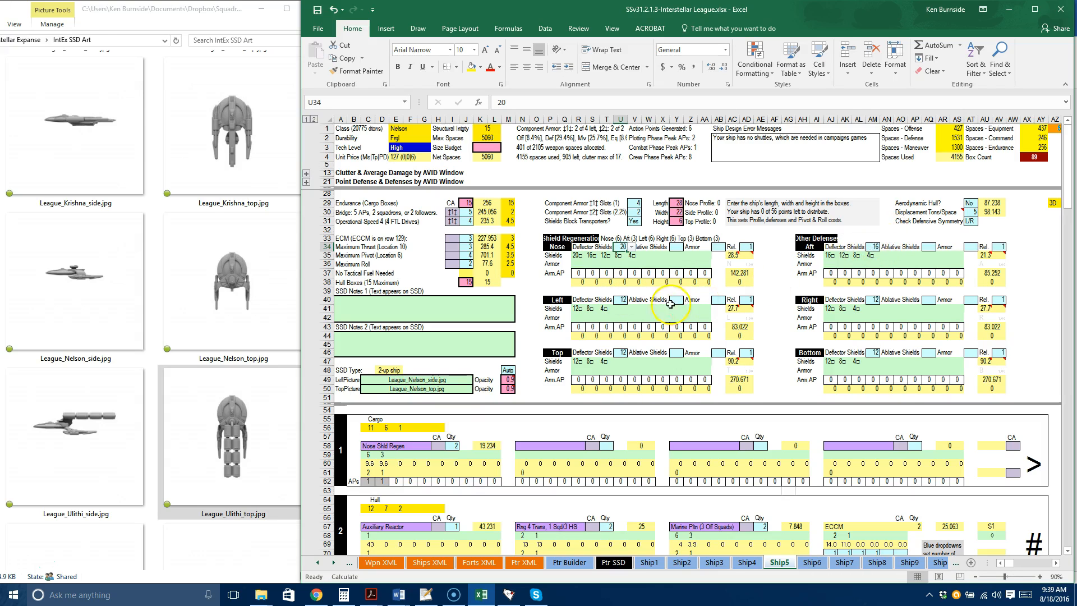
- Set both the Left and Right Defector Shields to 16
left_click(620, 300)
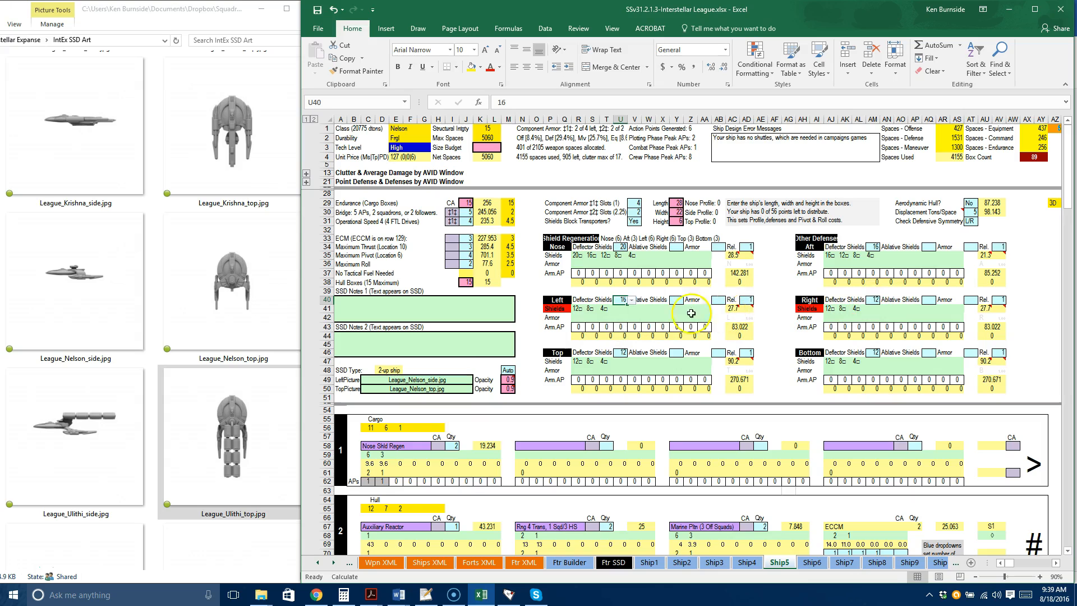
left_click(873, 300)
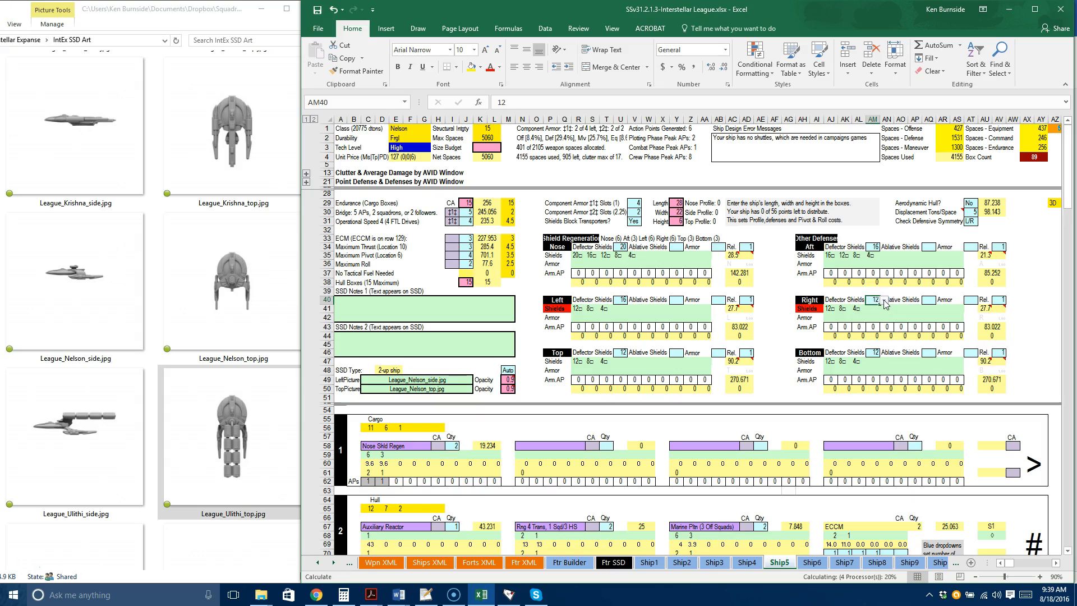
left_click(884, 303)
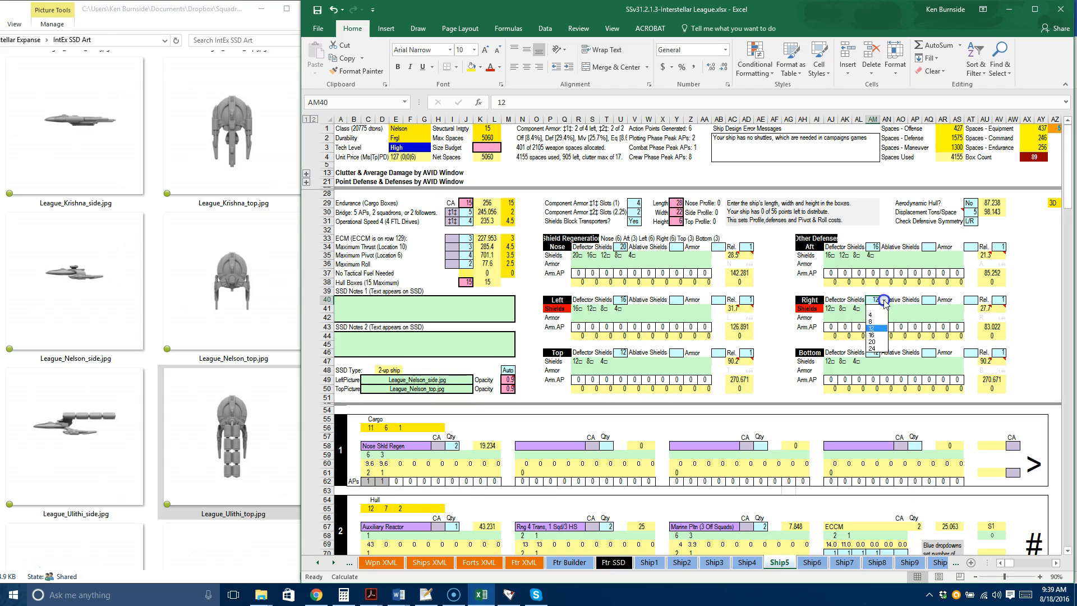
left_click(872, 336)
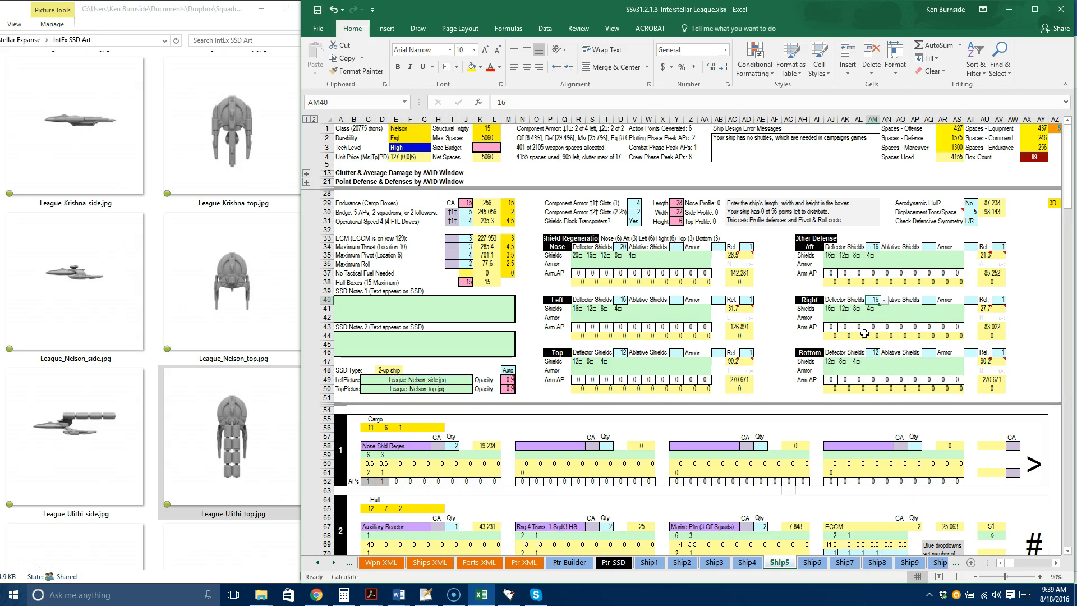
left_click(812, 239)
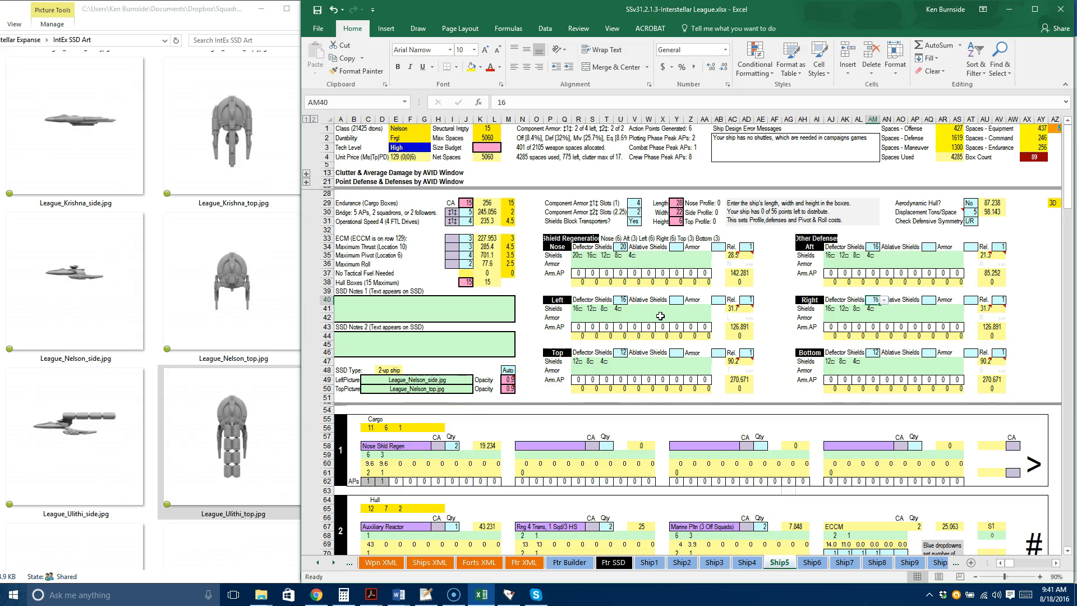
- Review the components assigned to ship locations 1 through 10, down to the weapon mount section
scroll(661, 316, "down", 6)
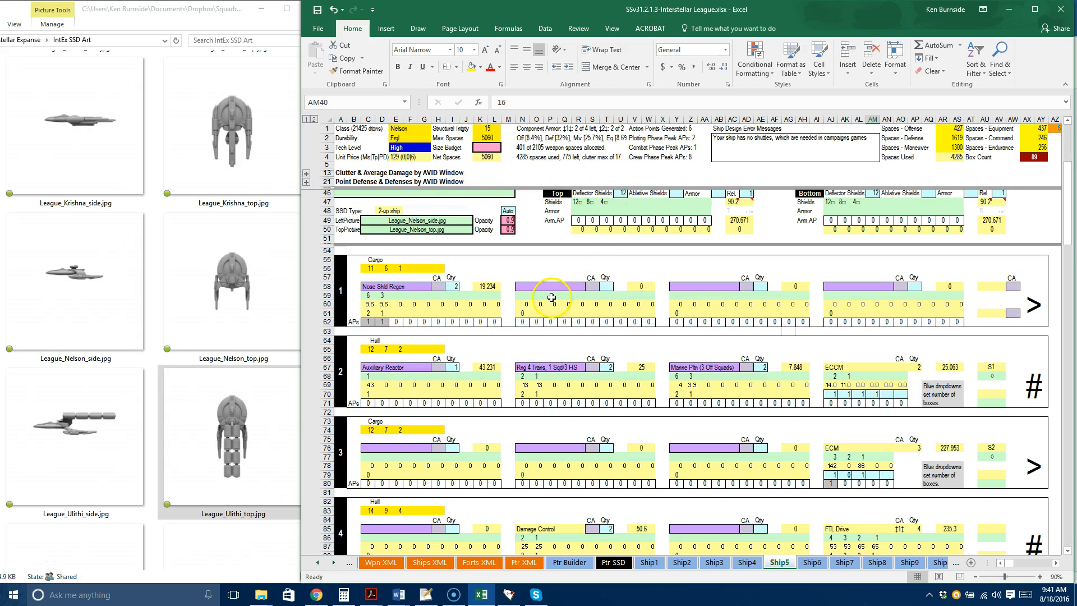
scroll(543, 297, "down", 1)
scroll(542, 291, "up", 2)
scroll(543, 292, "down", 3)
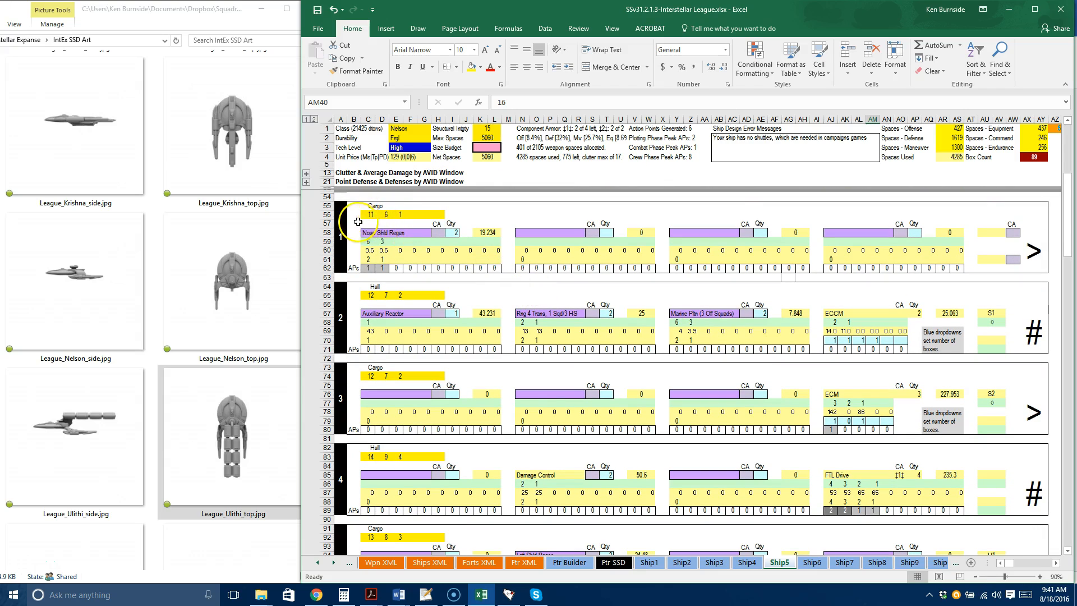
left_click(339, 215)
left_click(341, 317)
left_click(343, 398)
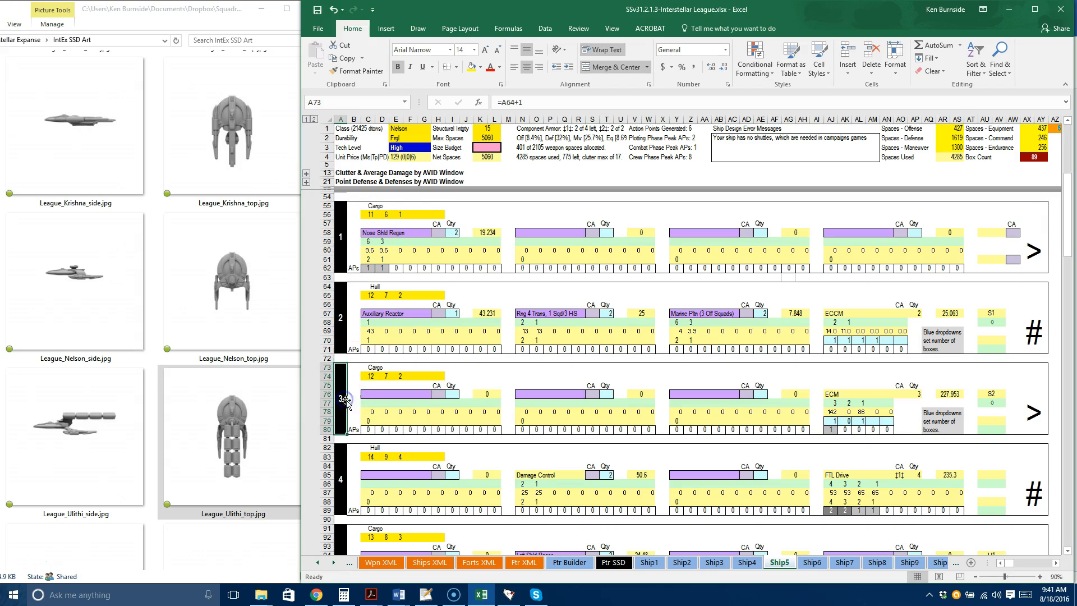
scroll(351, 397, "down", 6)
scroll(357, 395, "down", 8)
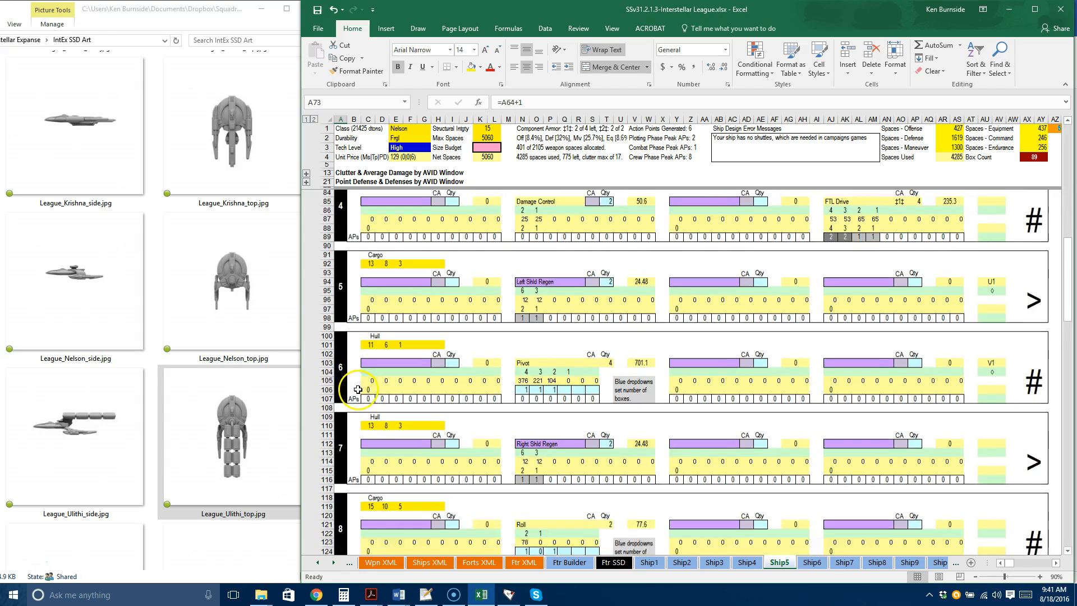
scroll(359, 387, "down", 3)
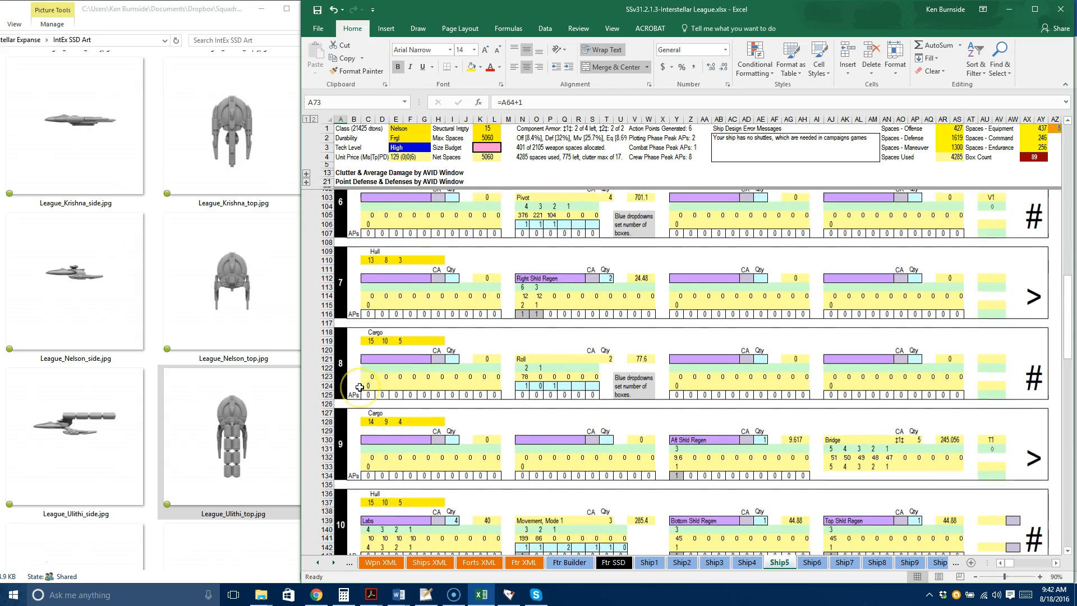
scroll(364, 386, "down", 2)
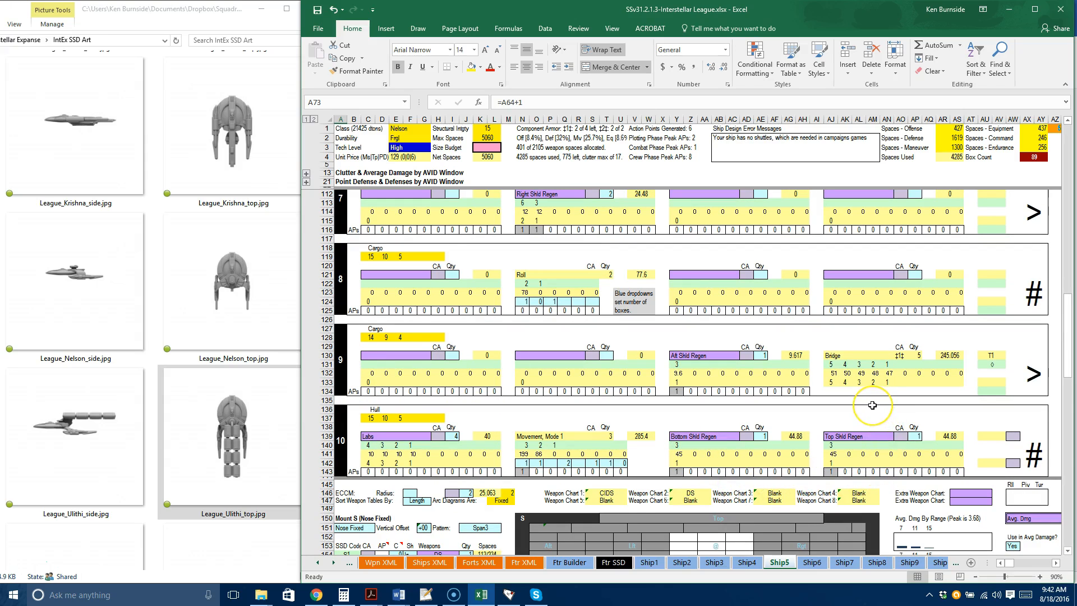
left_click(761, 356)
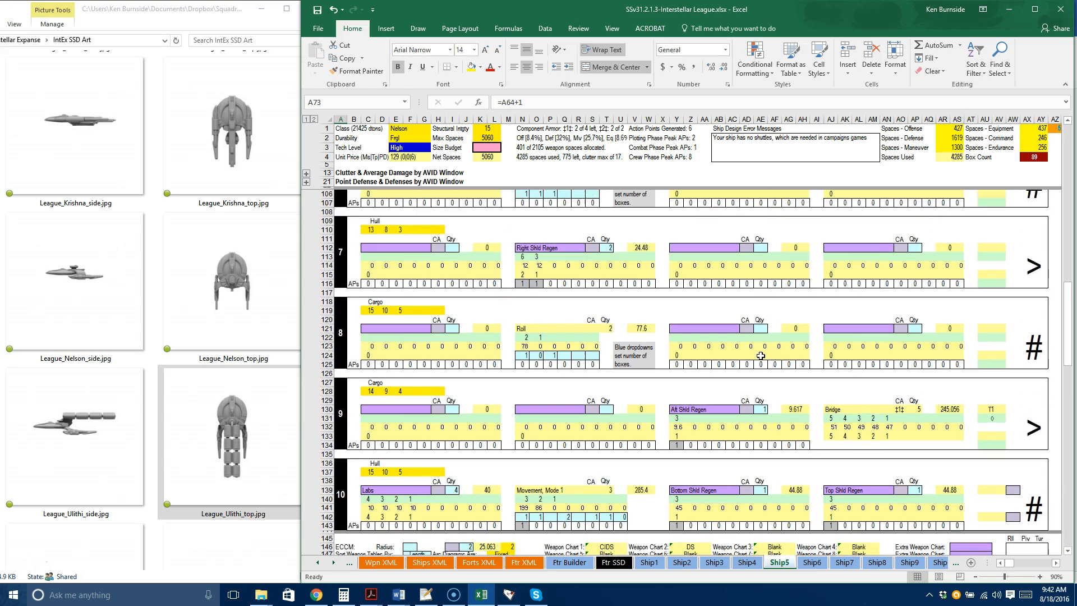
scroll(761, 356, "down", 6)
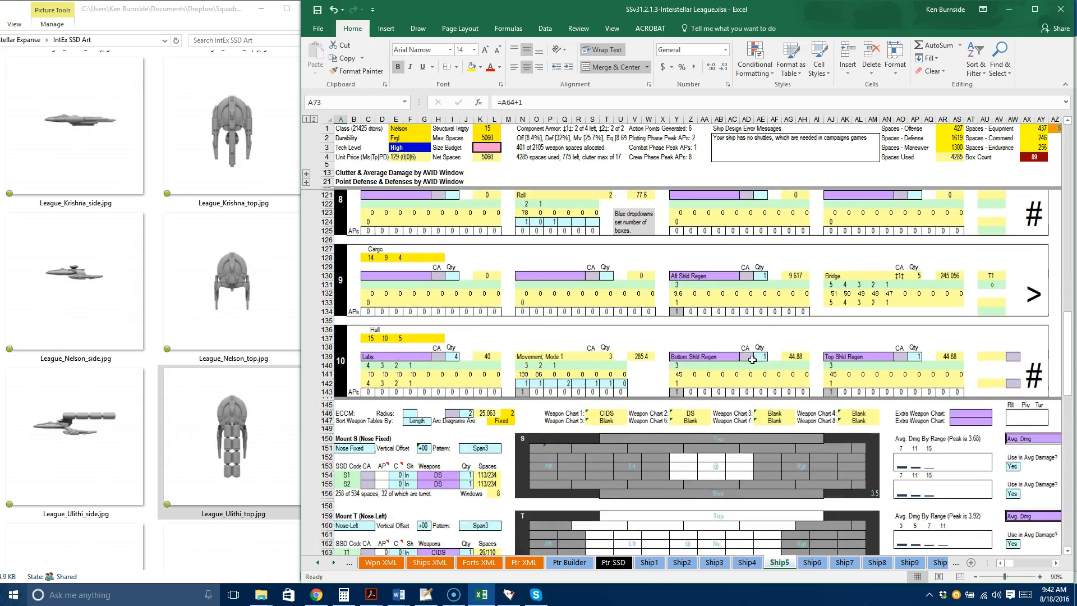
left_click(747, 360)
scroll(747, 359, "down", 3)
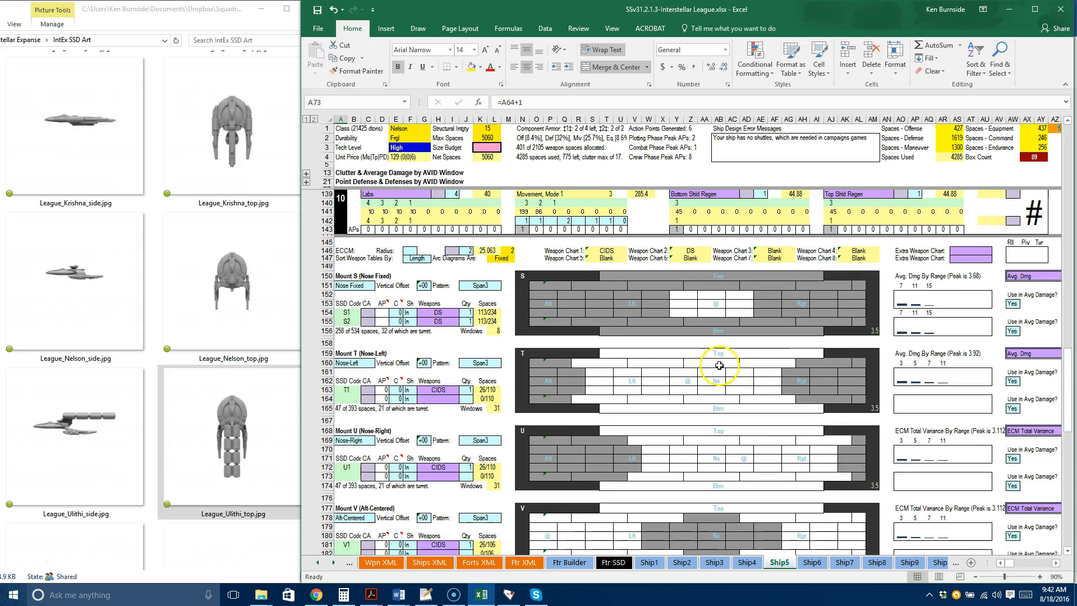
- Set both weapons S1 and S2 of Mount S to HDS
left_click(355, 286)
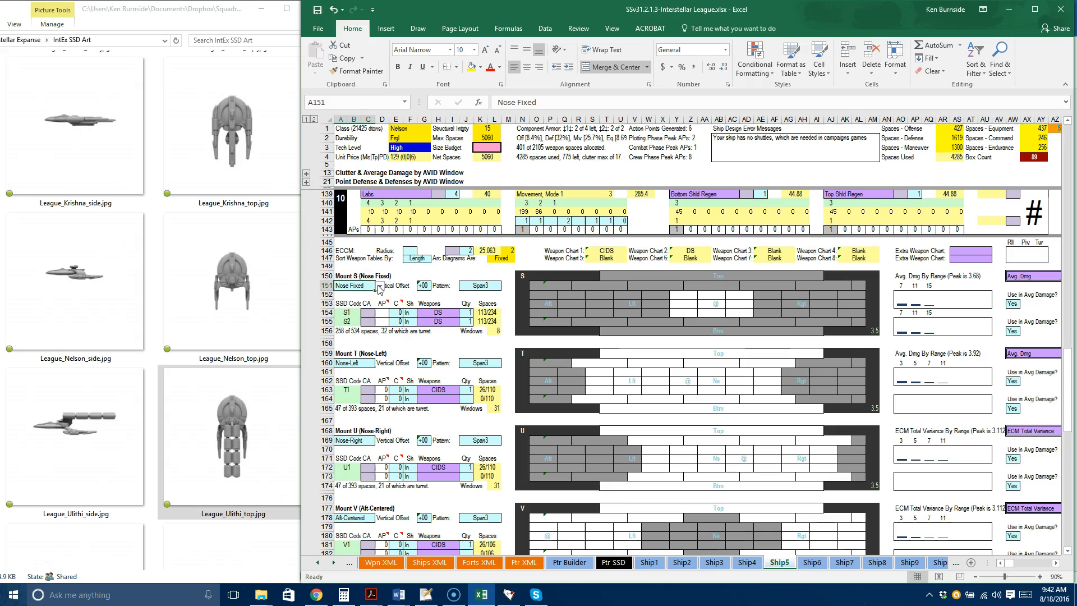
left_click(434, 314)
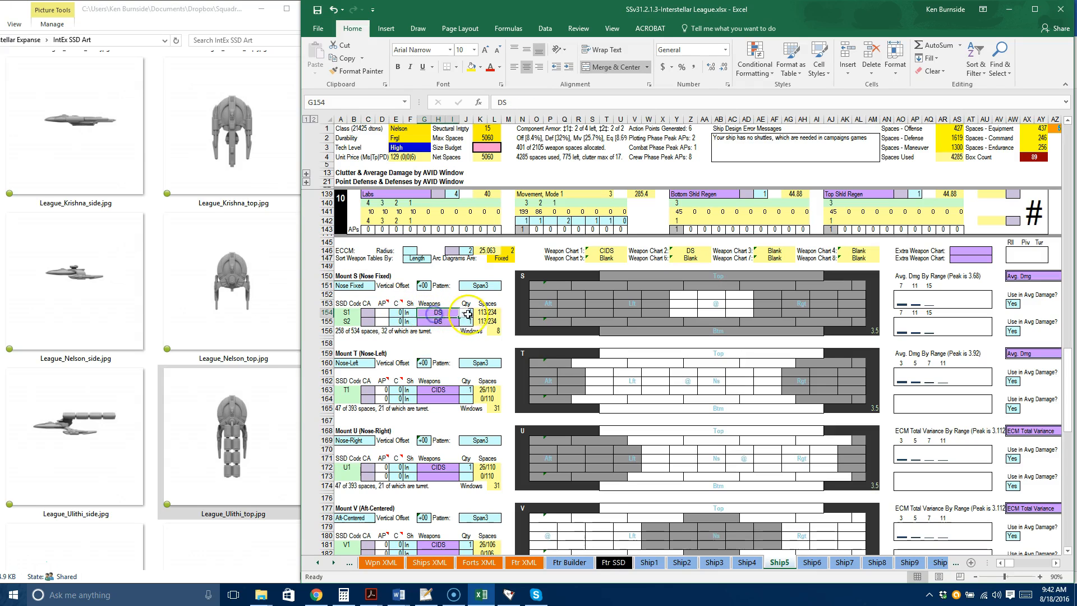
left_click(463, 315)
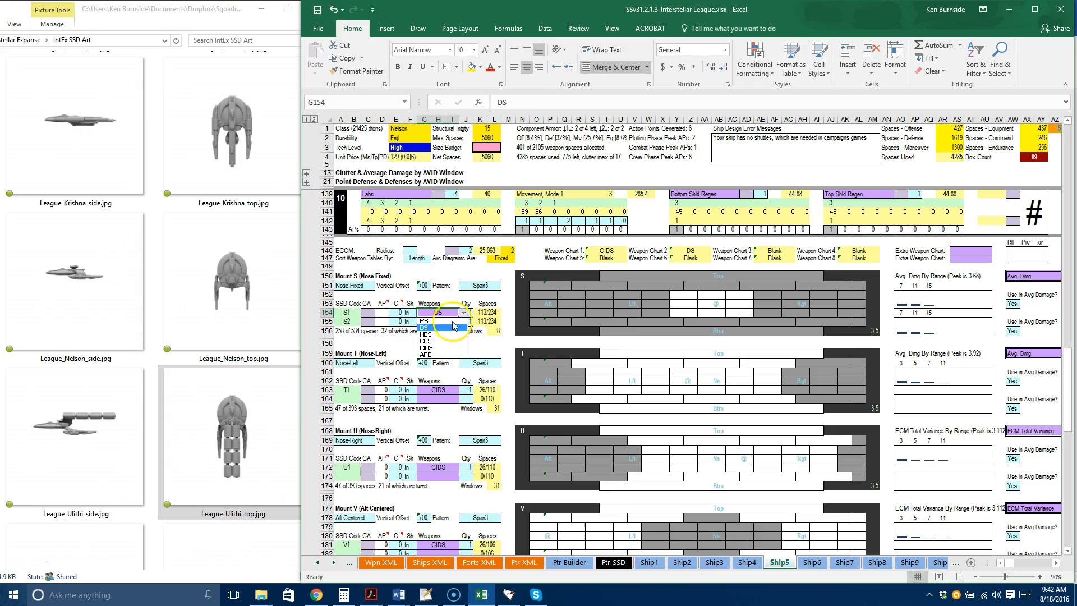
left_click(431, 334)
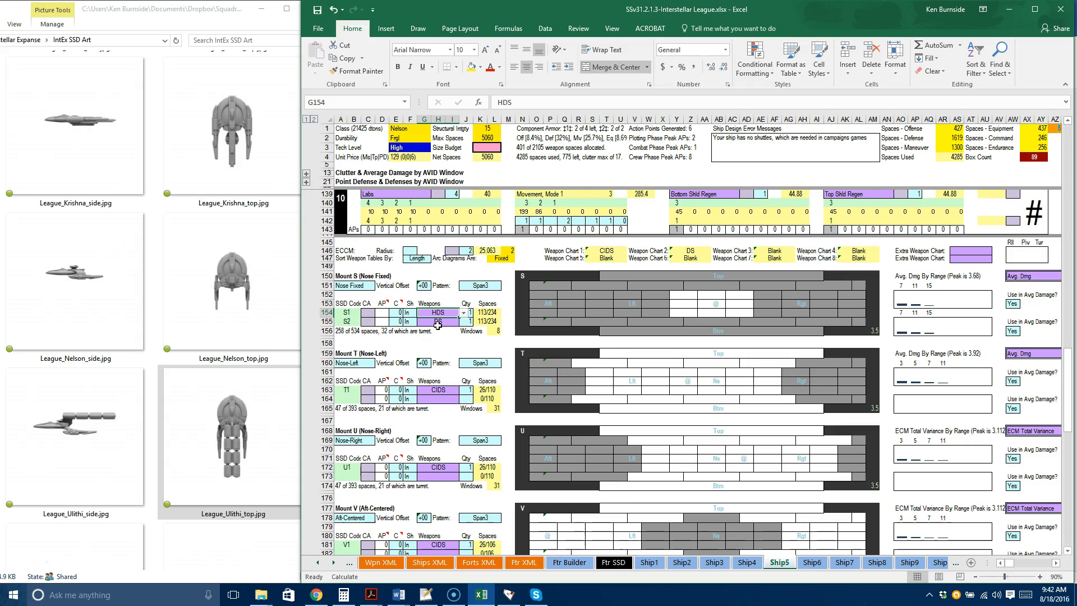
left_click(438, 323)
left_click(463, 322)
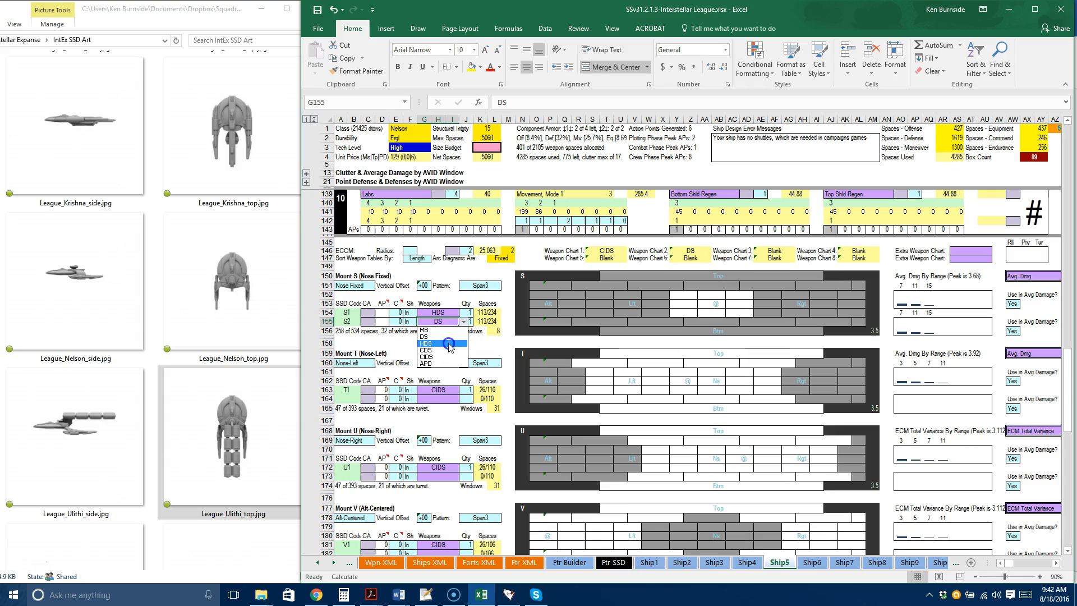
left_click(450, 343)
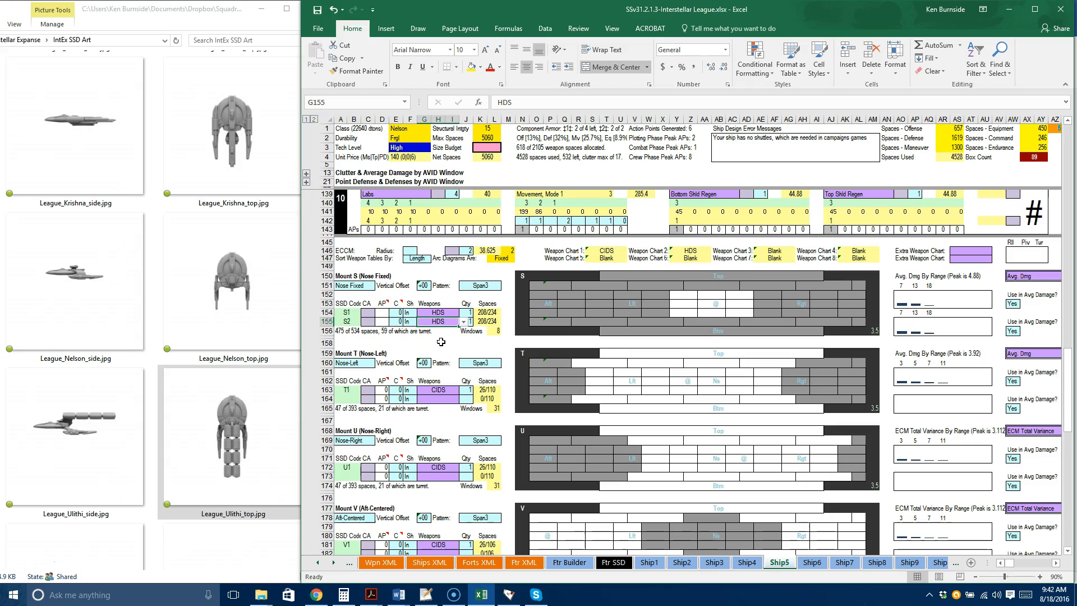
- Change Mount S to a Keel Mount and clear its second weapon slot
left_click(348, 285)
left_click(380, 286)
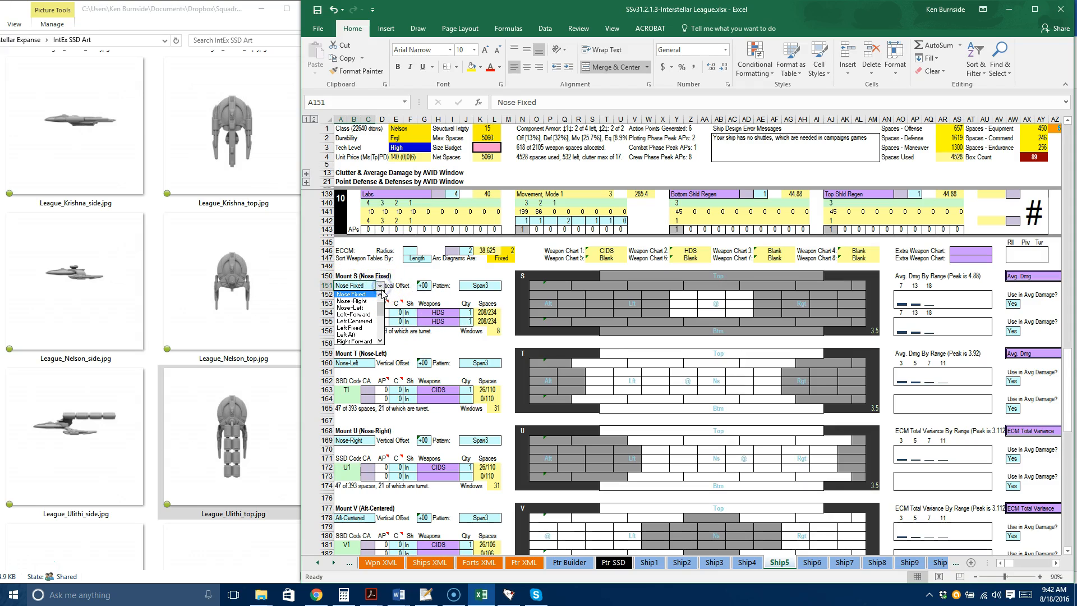
left_click(380, 293)
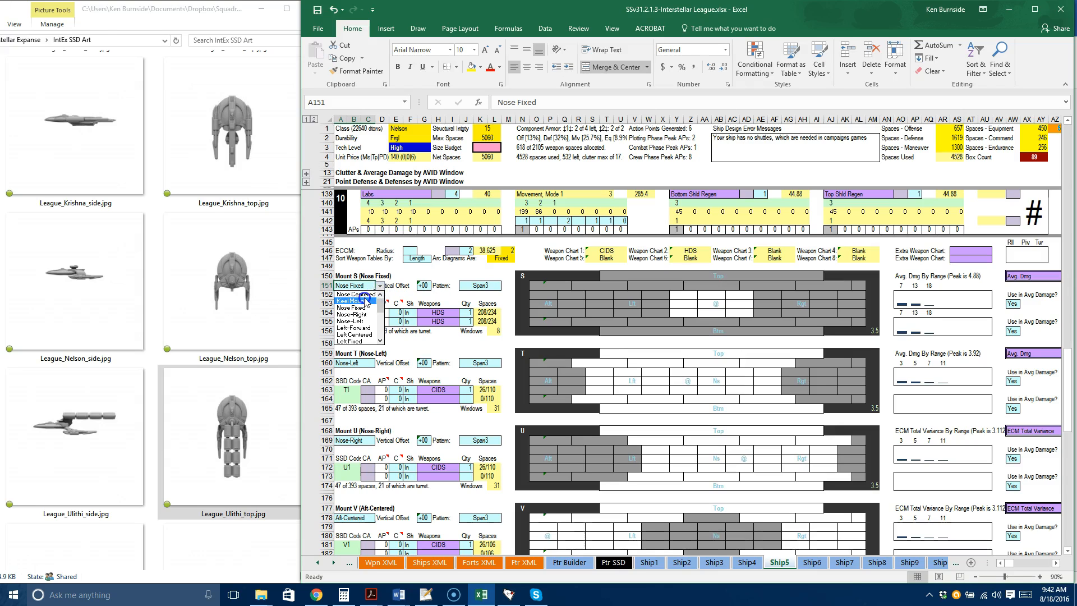
left_click(367, 301)
left_click(441, 323)
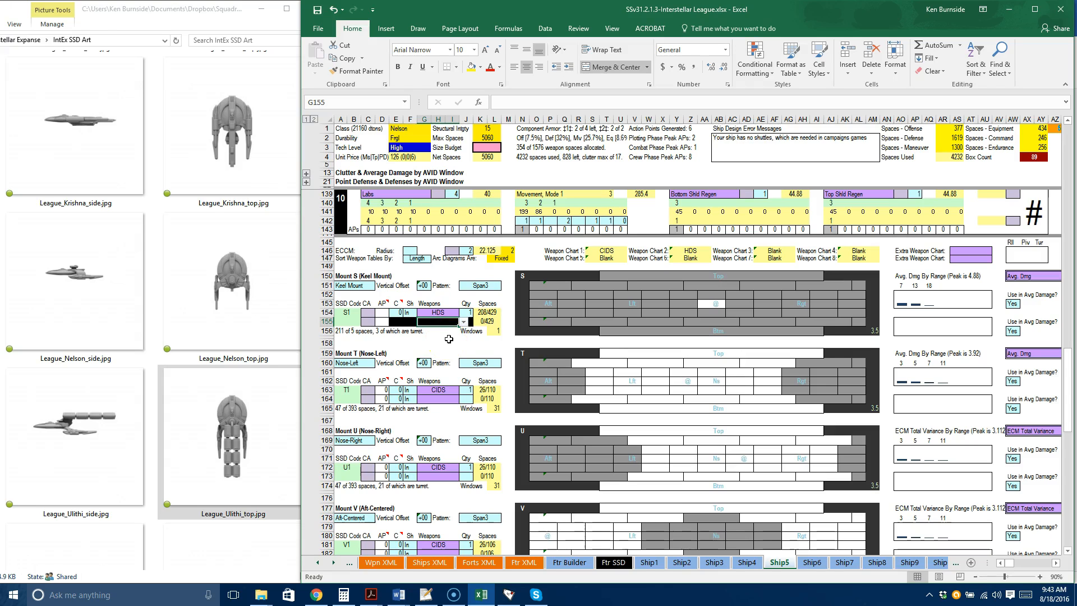
- Set weapon S1 of the keel mount to CDS
left_click(460, 314)
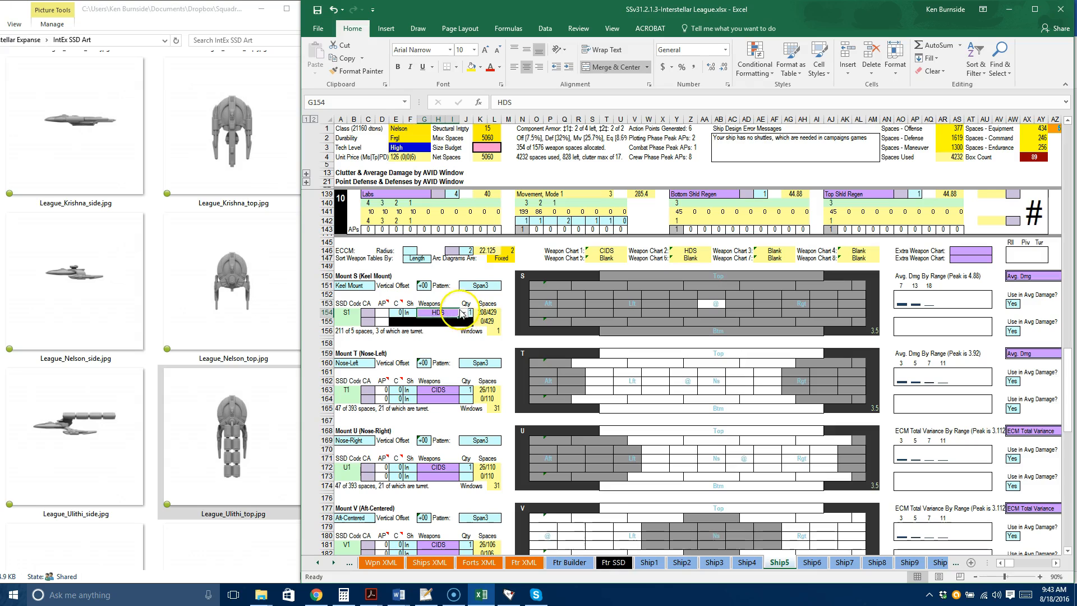
left_click(463, 313)
left_click(446, 342)
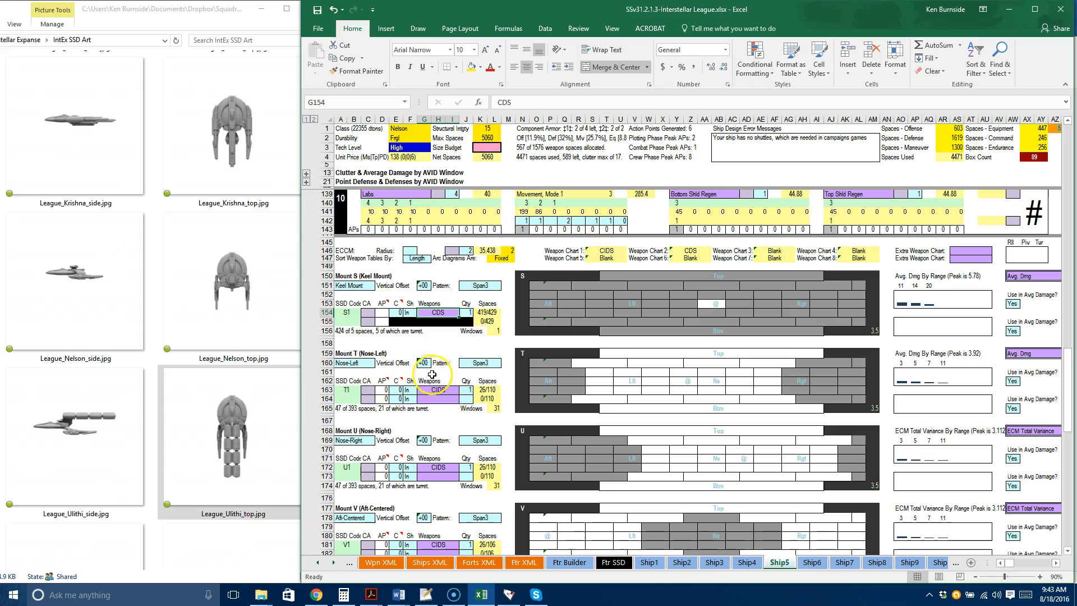
- Set the CIDS quantity to 2 for weapon T1 of Mount T and weapon U1 of Mount U
left_click(366, 362)
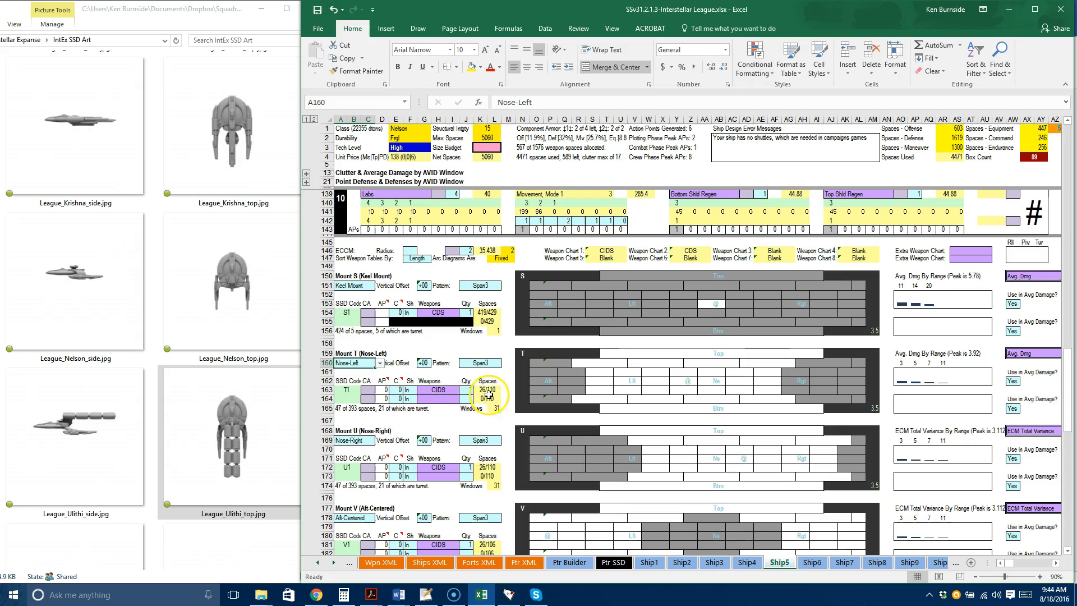
left_click(466, 390)
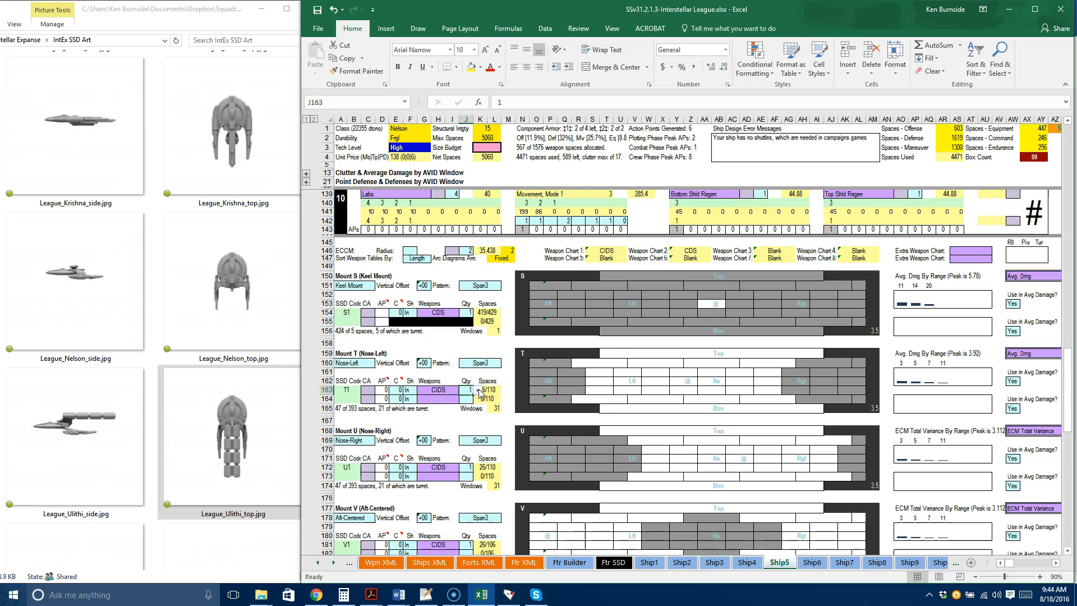
left_click(477, 390)
left_click(465, 409)
left_click(467, 468)
left_click(478, 467)
left_click(470, 486)
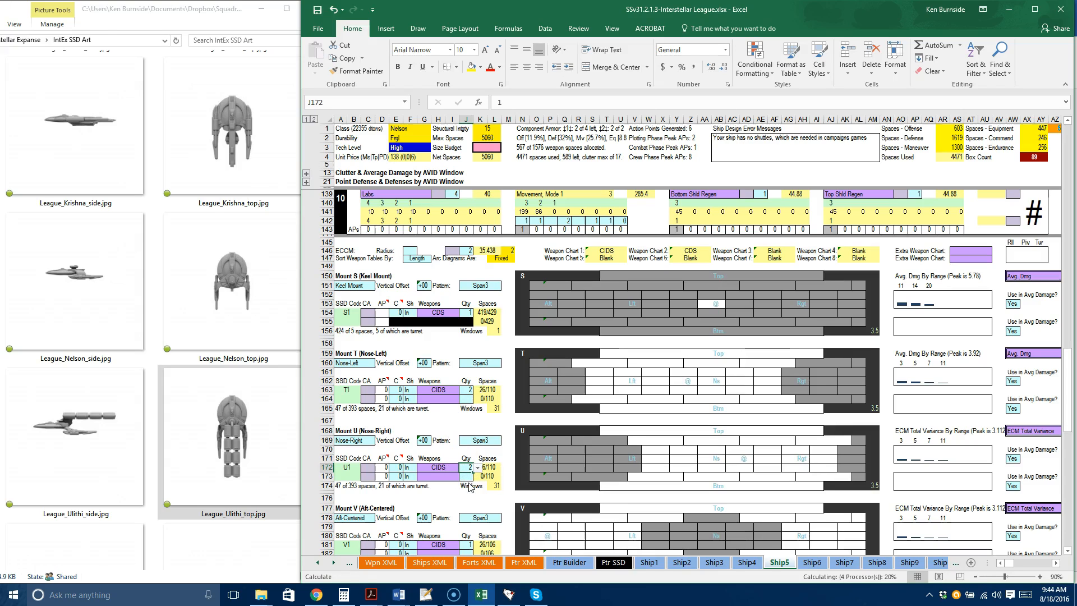
- Add a DS weapon with quantity 1 to the second weapon slot of Mount T
left_click(441, 400)
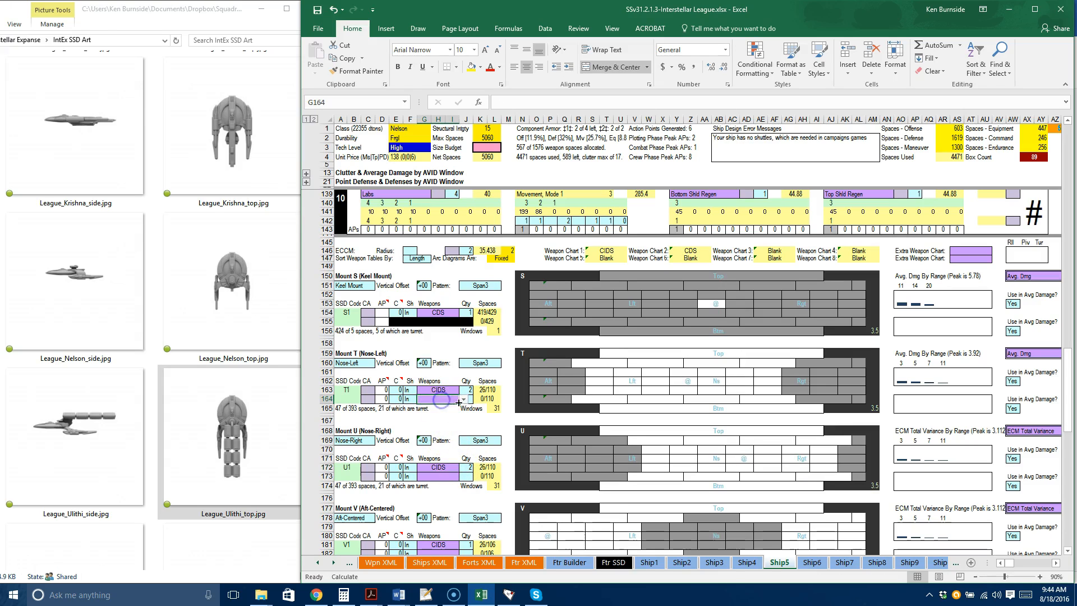
left_click(463, 400)
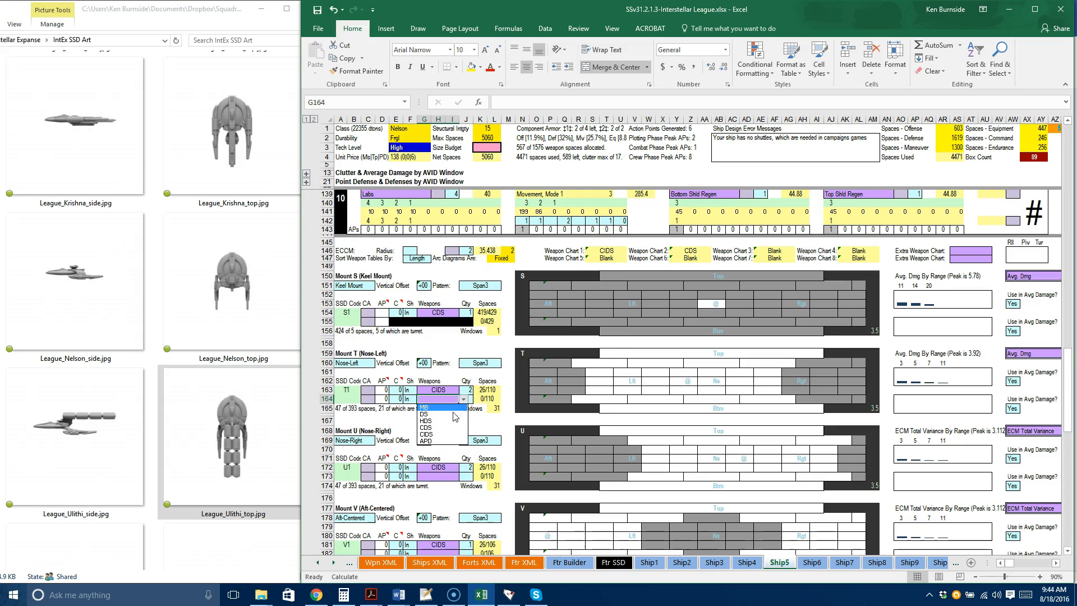
left_click(453, 416)
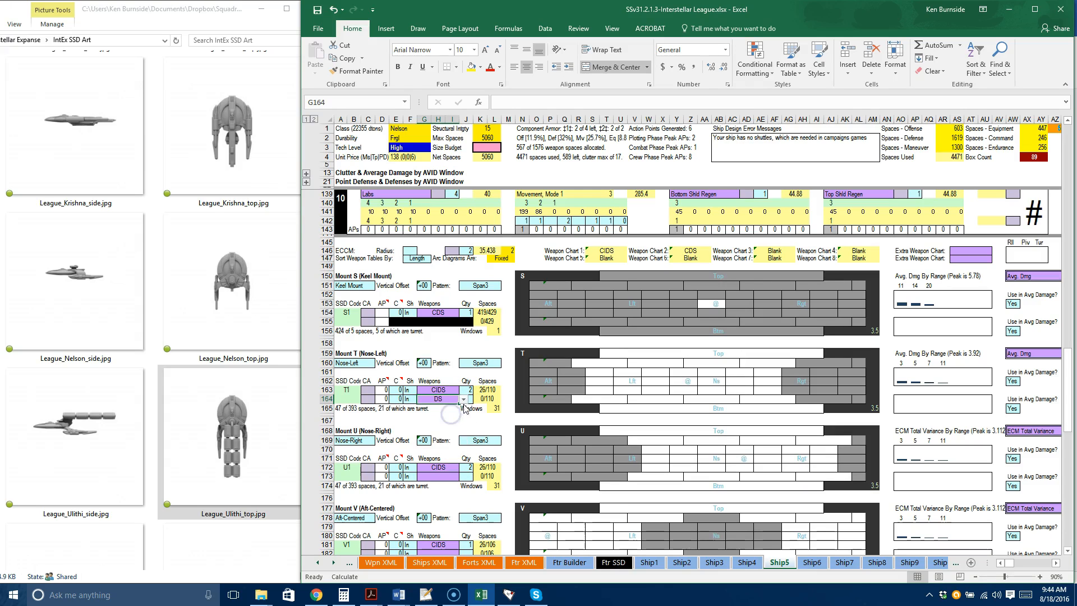
left_click(468, 398)
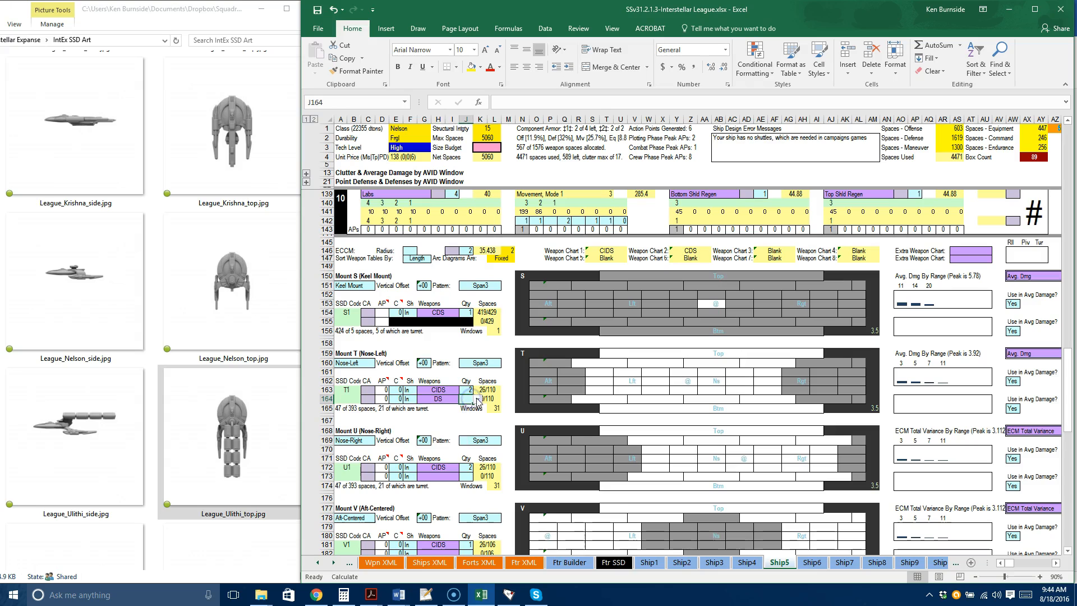
left_click(477, 399)
left_click(469, 406)
- Add one DS weapon with quantity 1 to Mount U's second weapon slot
left_click(467, 475)
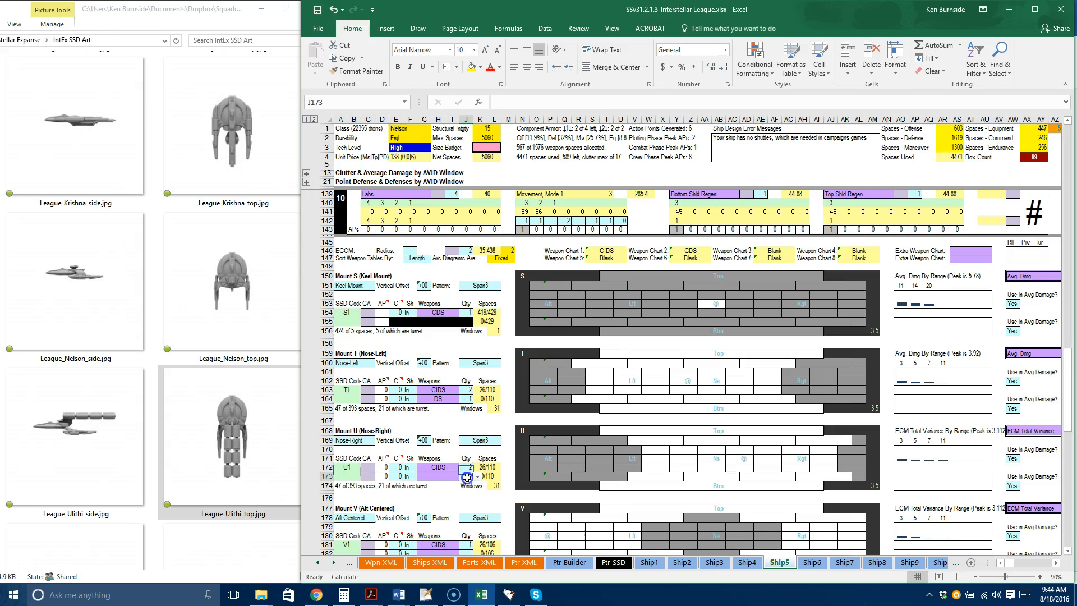
left_click(477, 477)
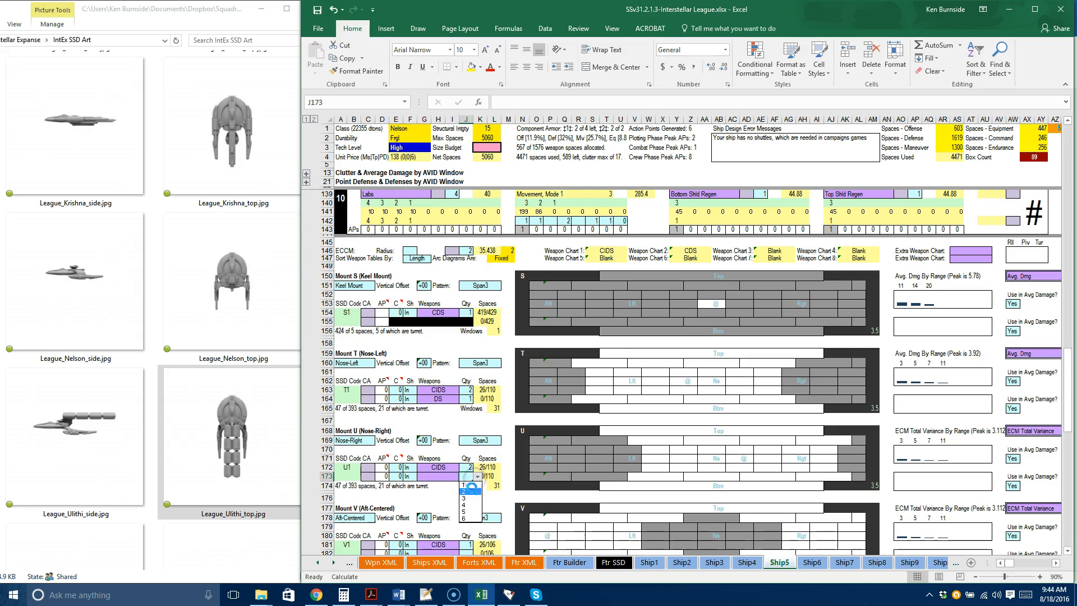
left_click(469, 484)
left_click(444, 476)
left_click(463, 476)
left_click(455, 491)
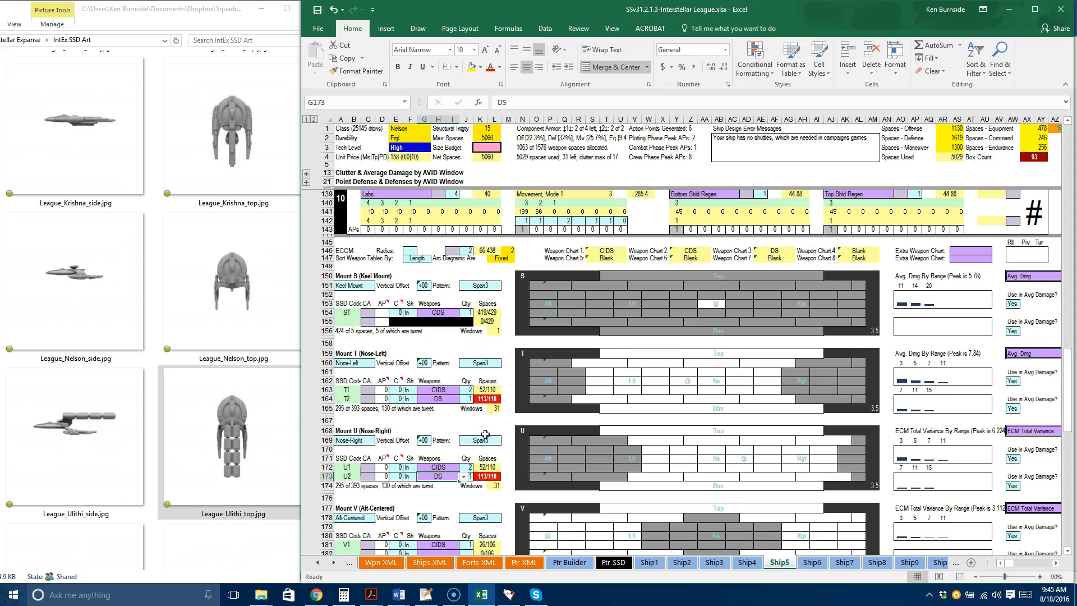
- Change the firing arc pattern of Mount T (Nose-Left) and Mount U (Nose-Right) to Custom
left_click(477, 362)
left_click(506, 363)
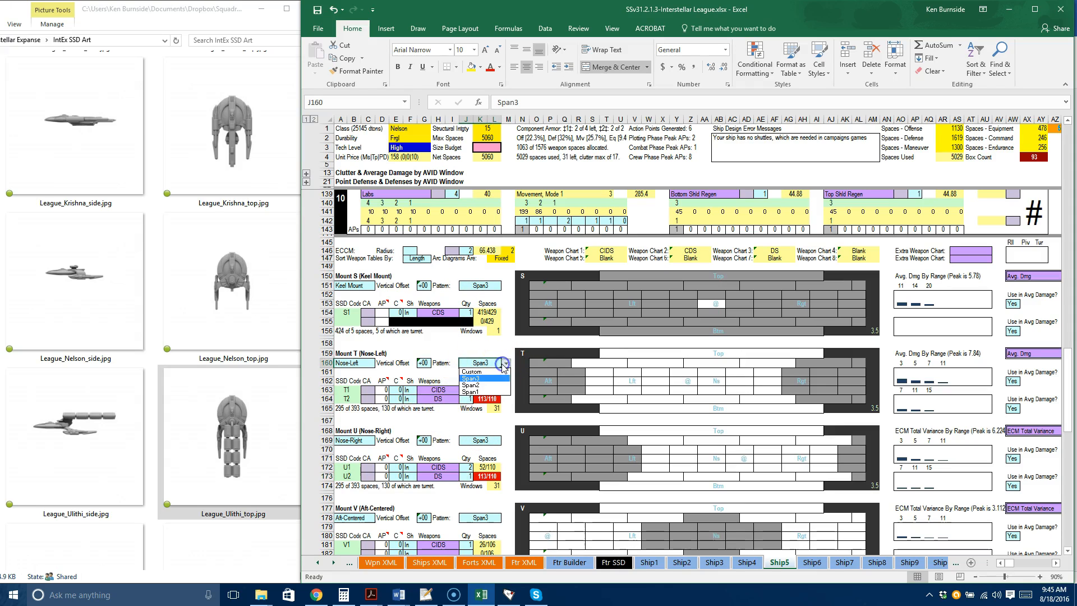
left_click(498, 372)
left_click(483, 440)
left_click(506, 440)
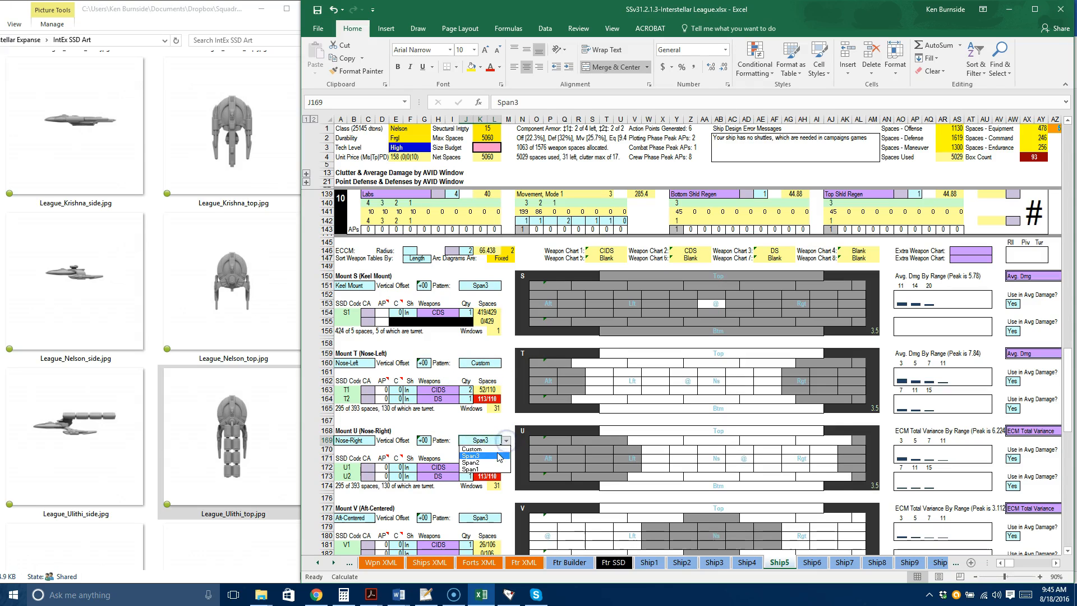
left_click(496, 450)
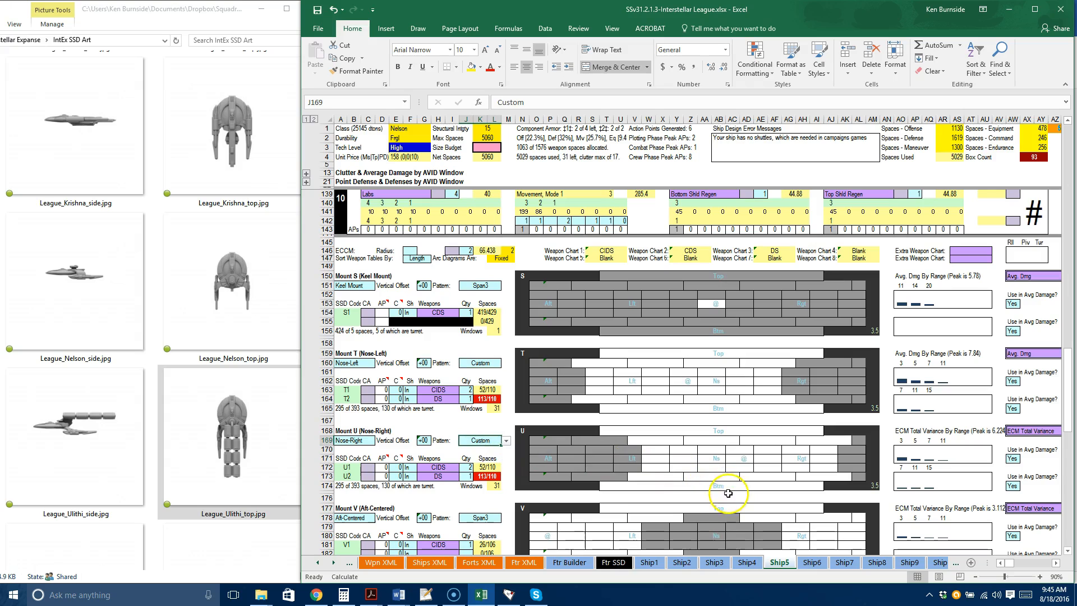
- Set the bottom arc window to N in the arc diagrams of Mounts U and T (cells AA174 and AA165)
left_click(707, 486)
left_click(716, 487)
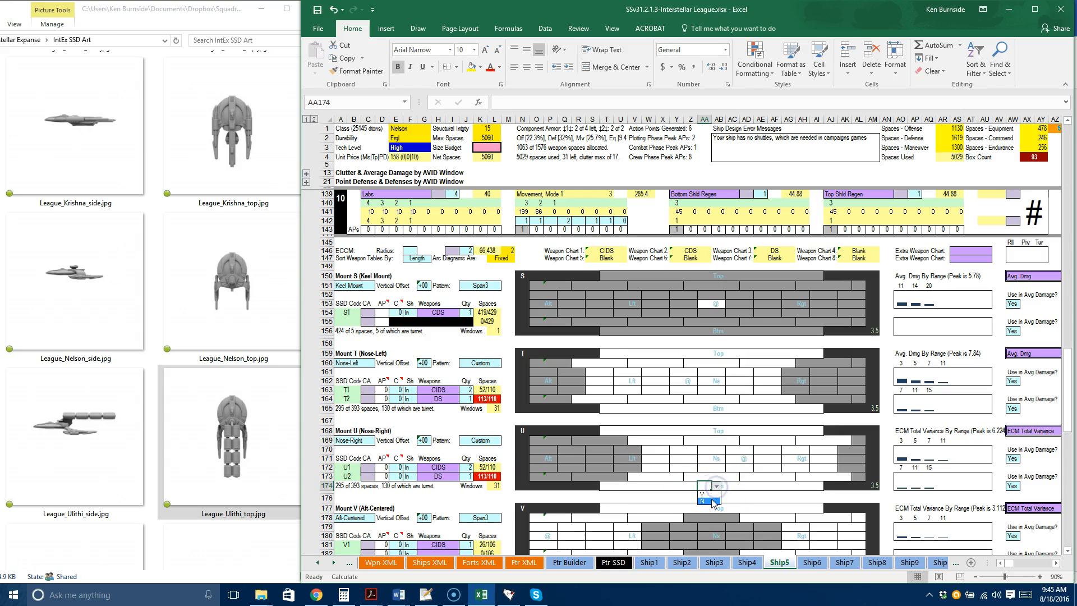
left_click(711, 500)
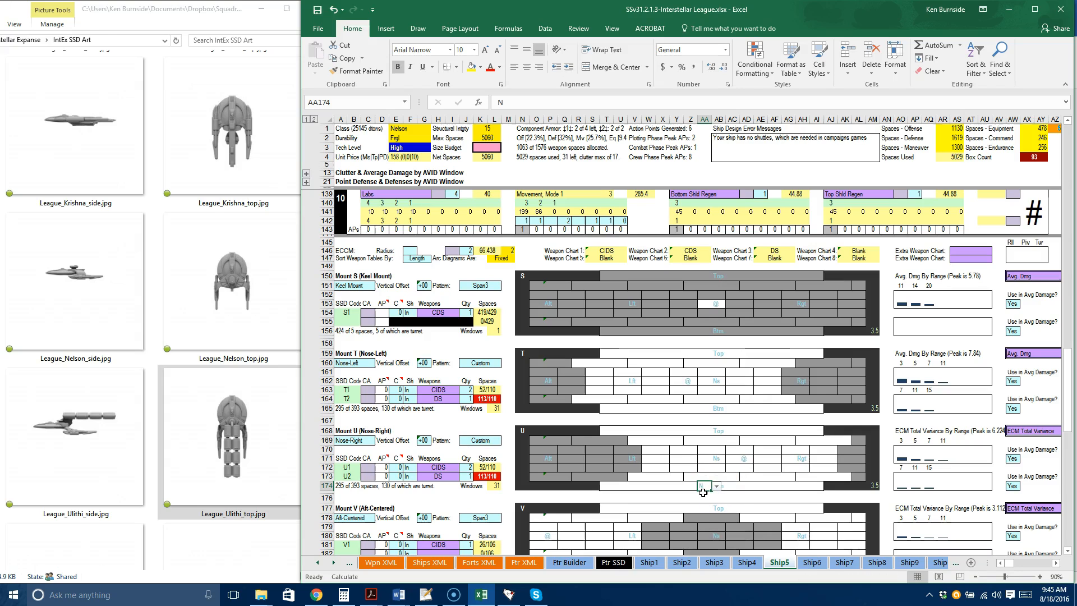
left_click(703, 409)
left_click(716, 409)
left_click(708, 426)
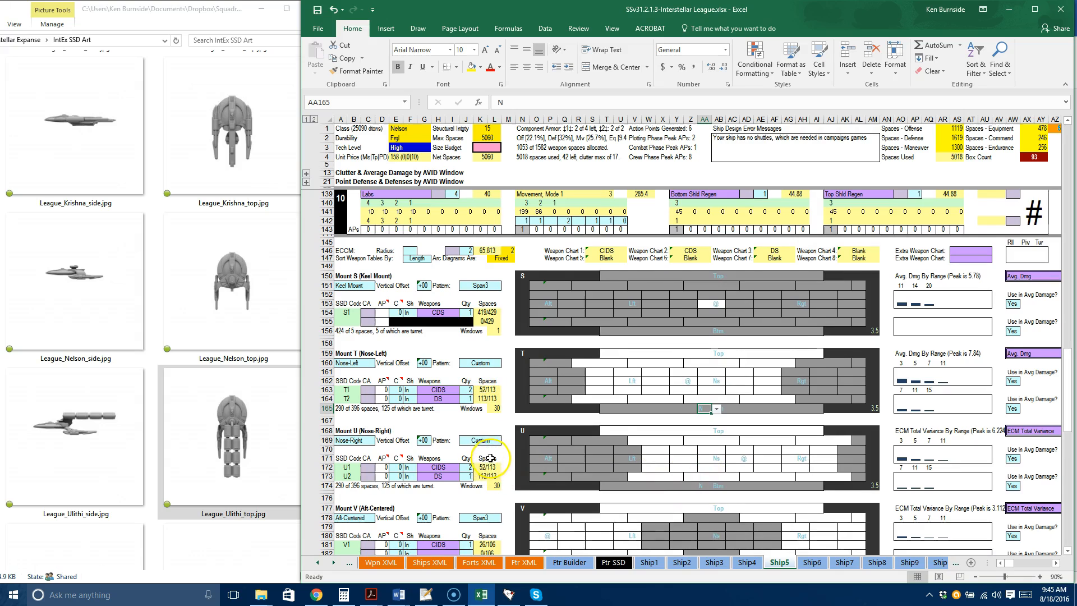
- In location 10's Movement, Mode 1 box row, clear cell Q142 and set P142 to 1
scroll(490, 455, "down", 2)
scroll(490, 455, "down", 4)
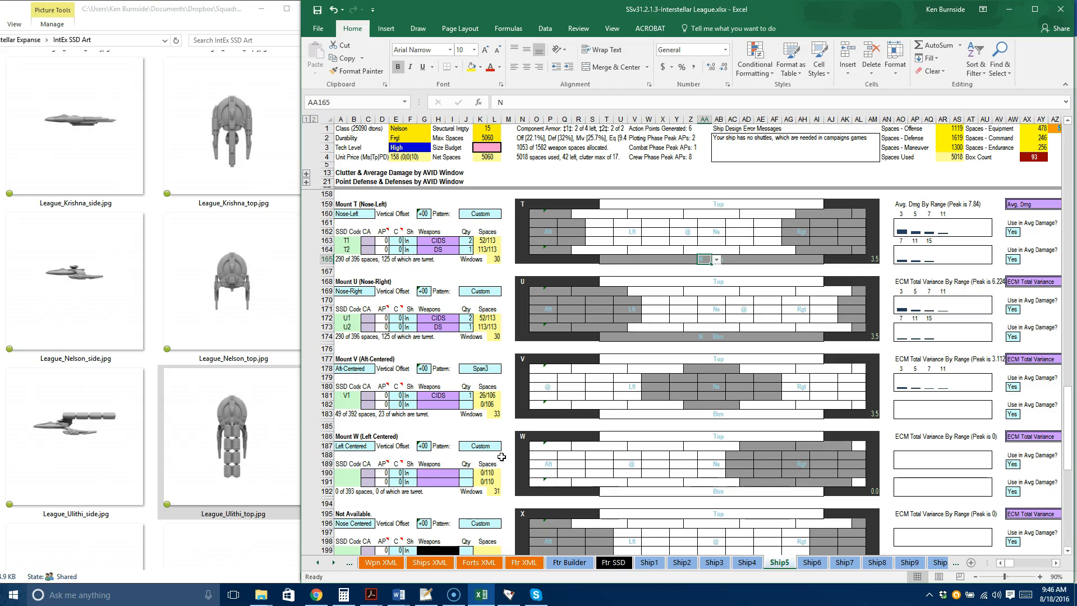
scroll(503, 459, "up", 12)
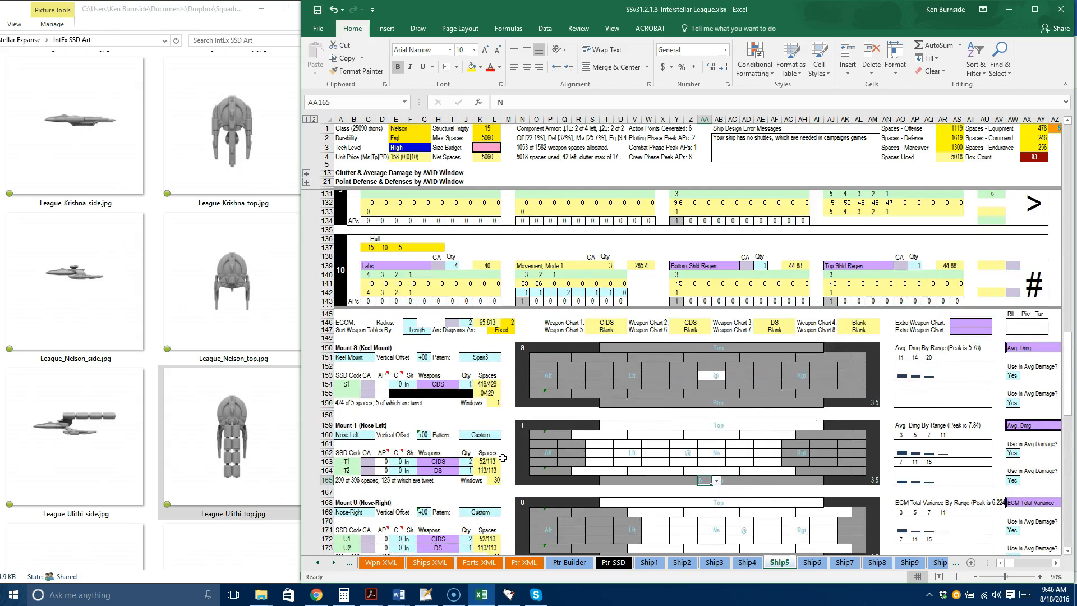
scroll(503, 458, "up", 2)
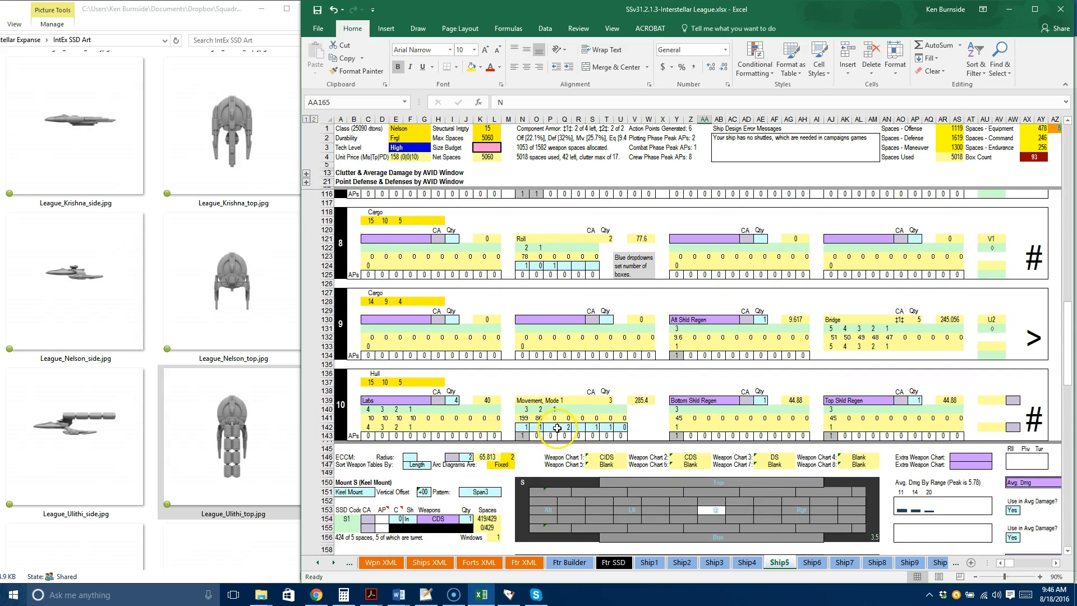
left_click(567, 429)
key("Delete")
left_click(540, 428)
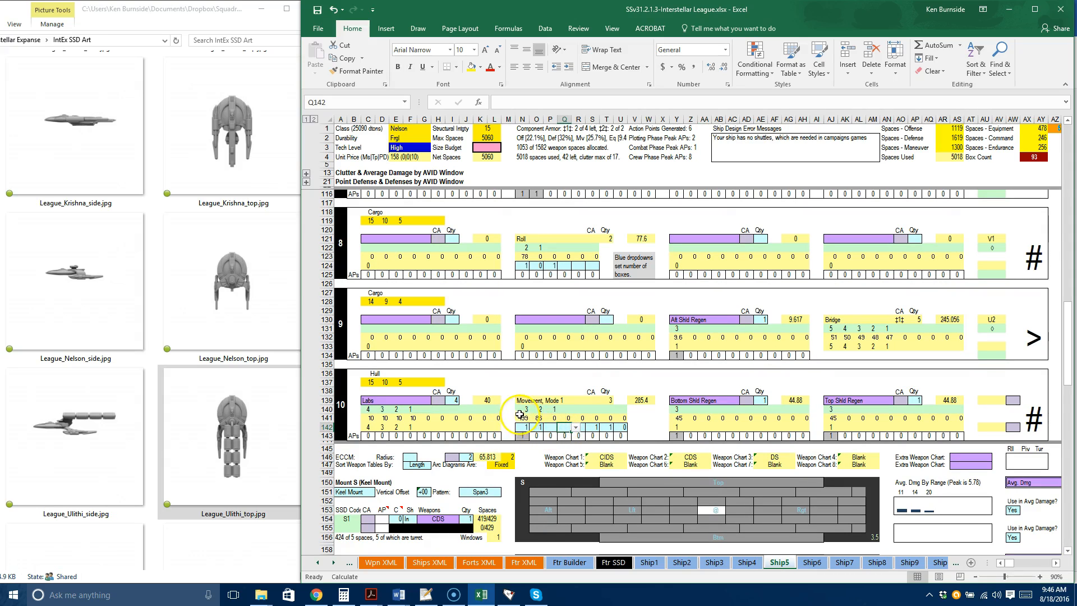
left_click(551, 428)
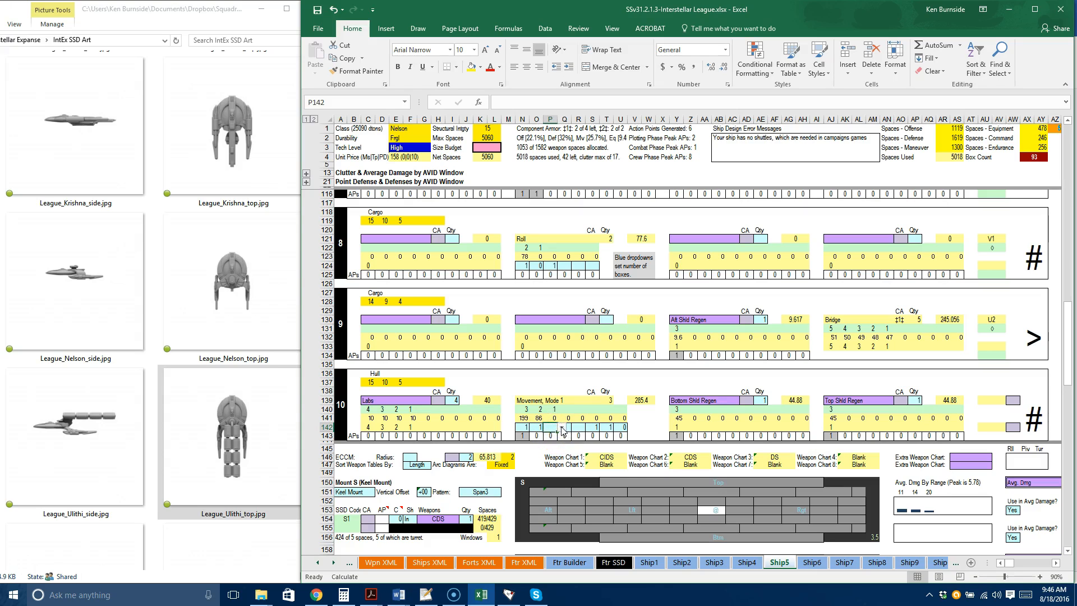
left_click(562, 428)
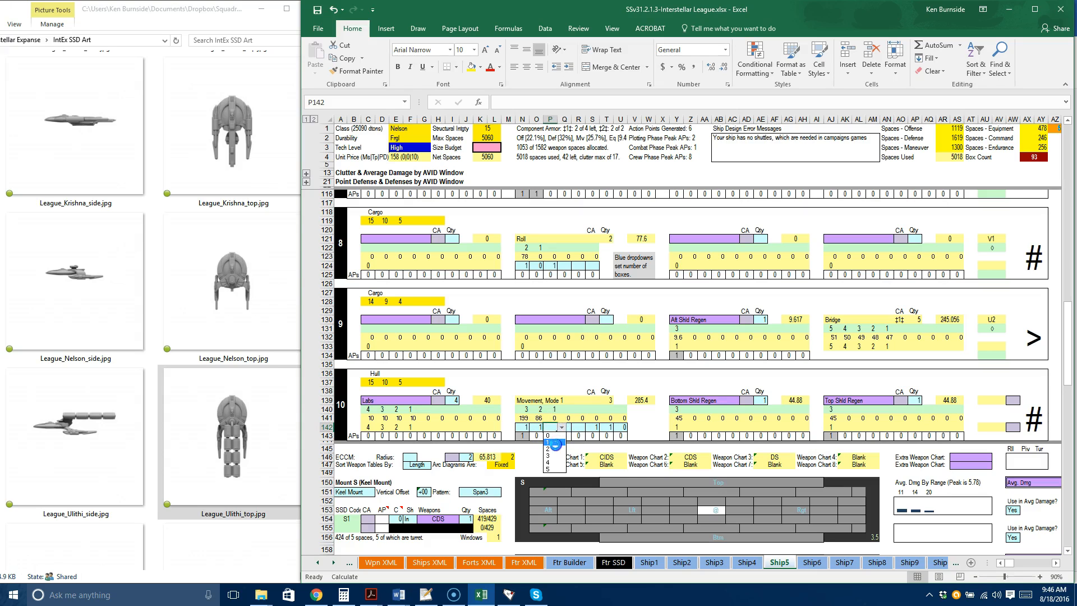
left_click(554, 443)
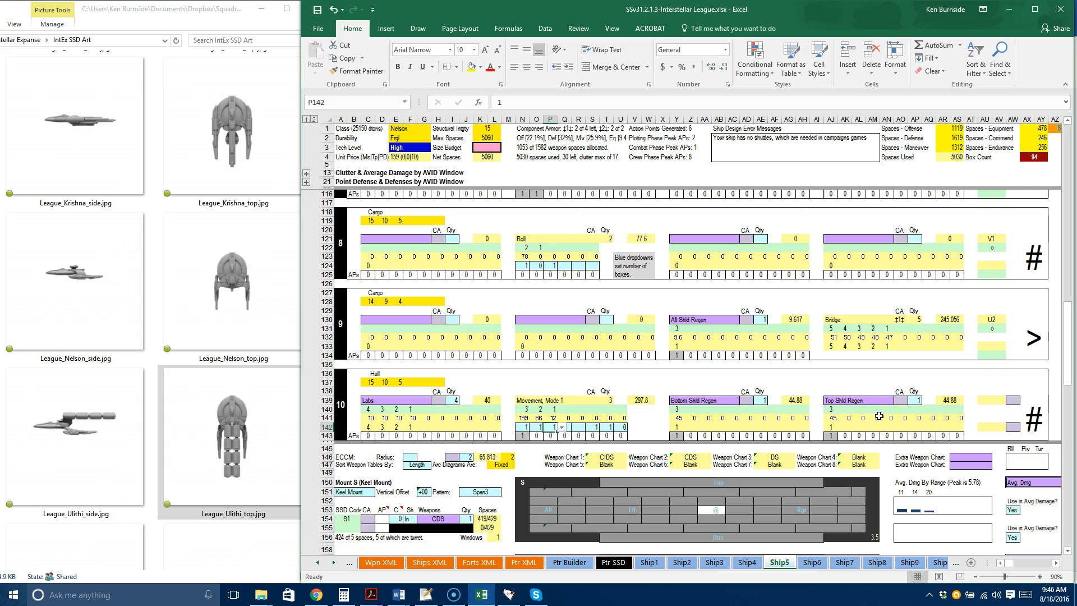
- Set the Aft Shld Regen quantity in location 9 to 2
scroll(879, 416, "up", 2)
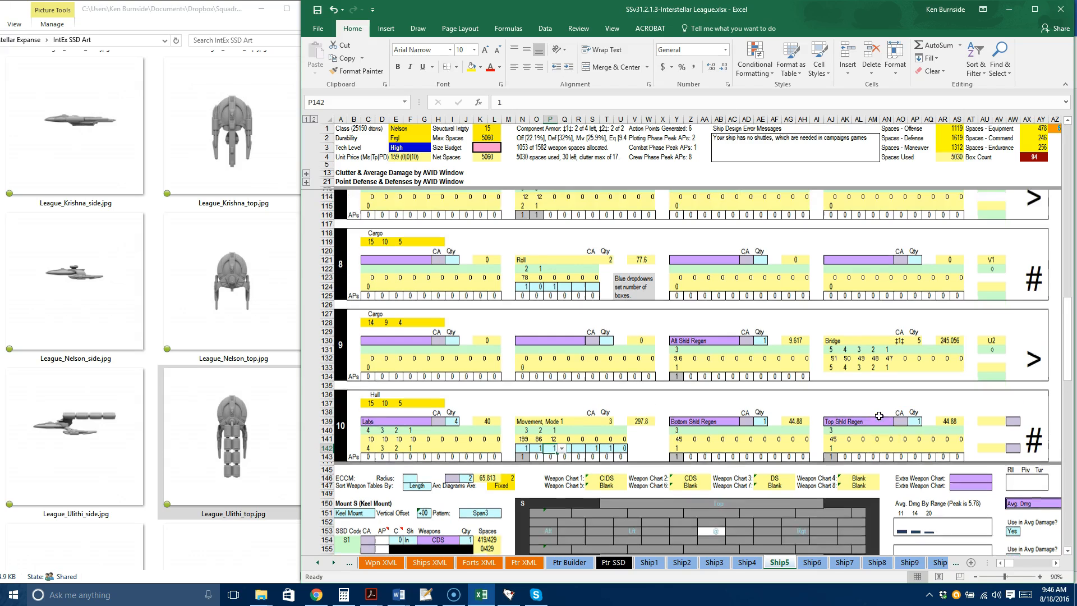
scroll(880, 416, "up", 1)
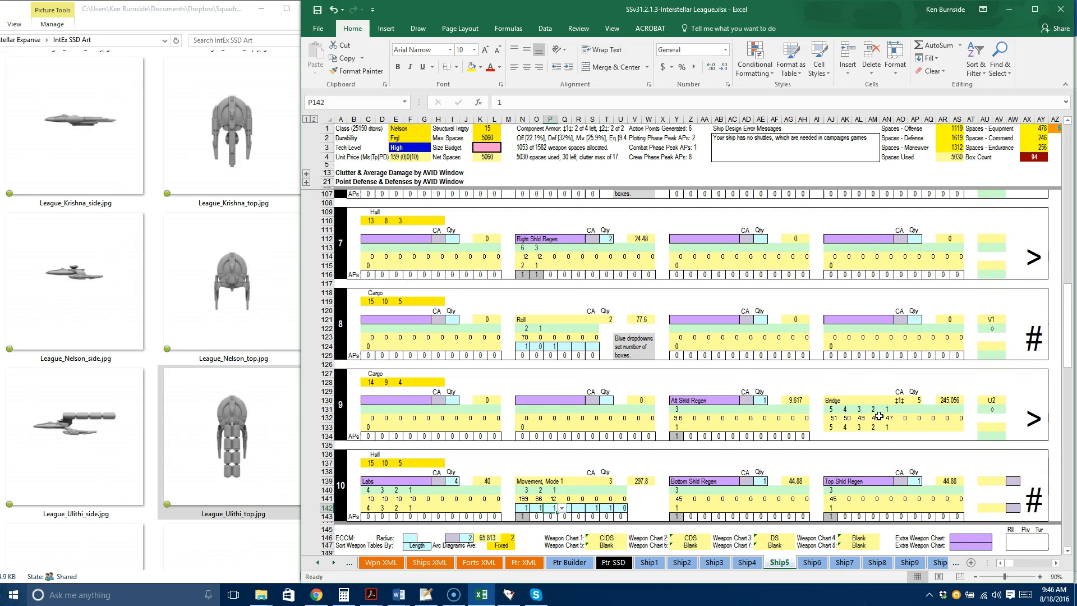
left_click(761, 401)
left_click(771, 400)
left_click(760, 422)
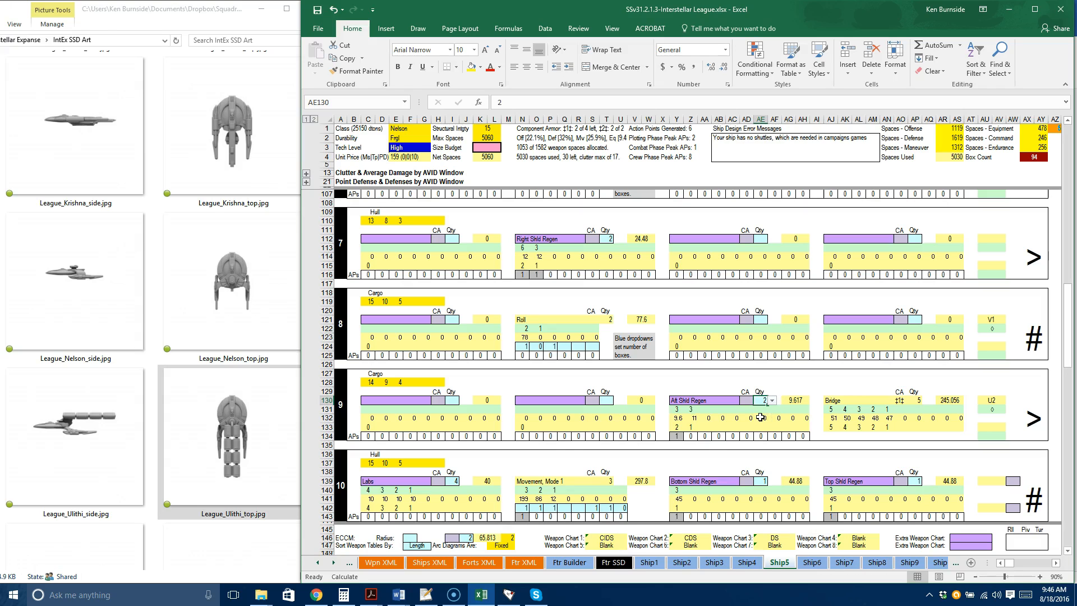
- Try a Labs quantity of 6 in location 10, and reduce it to 5
left_click(457, 484)
left_click(464, 482)
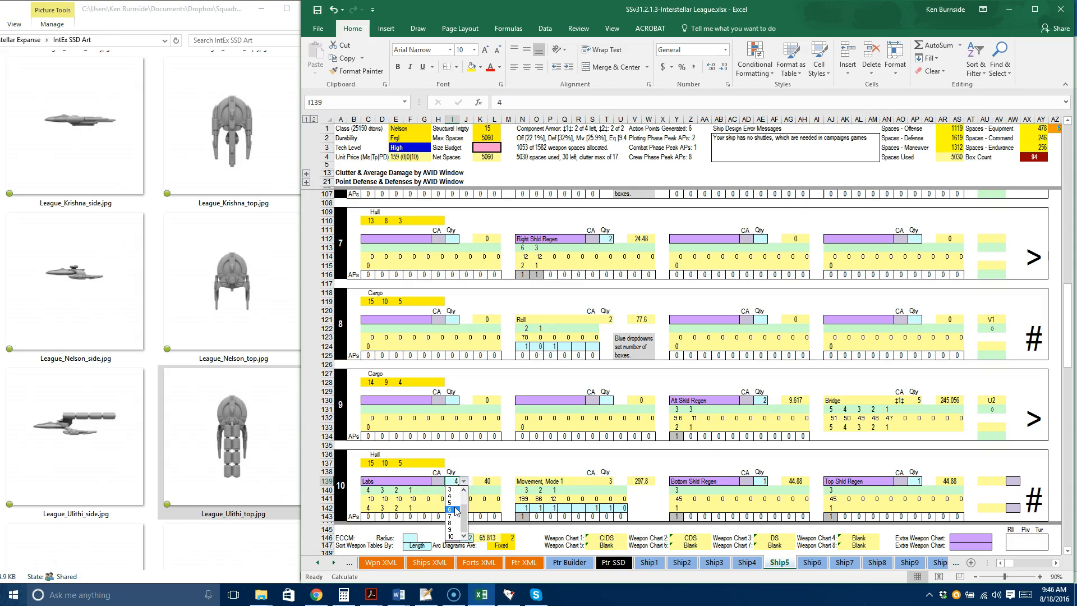
left_click(455, 509)
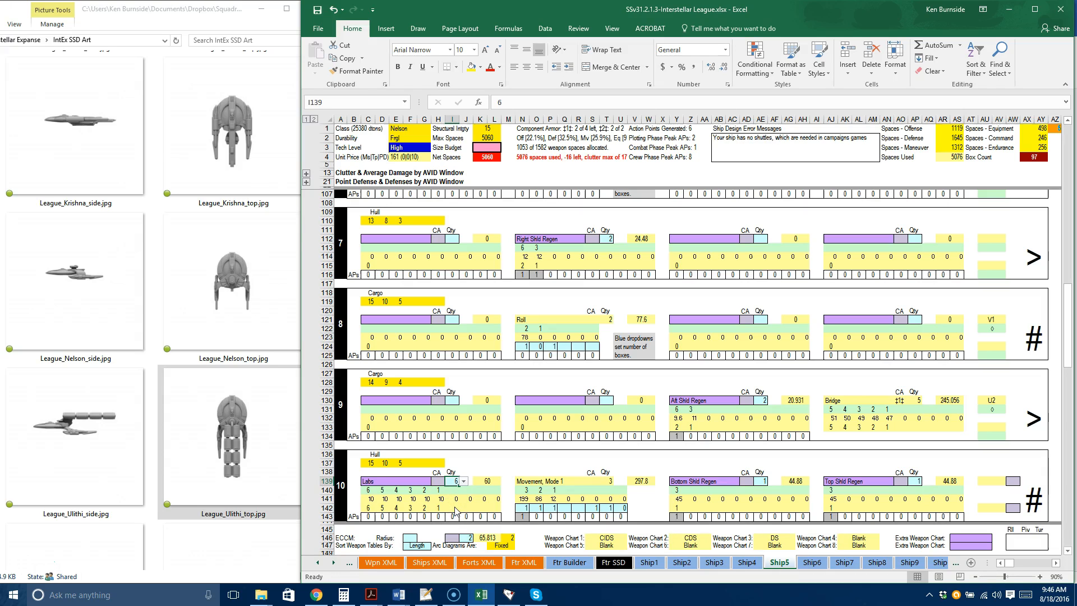
left_click(463, 481)
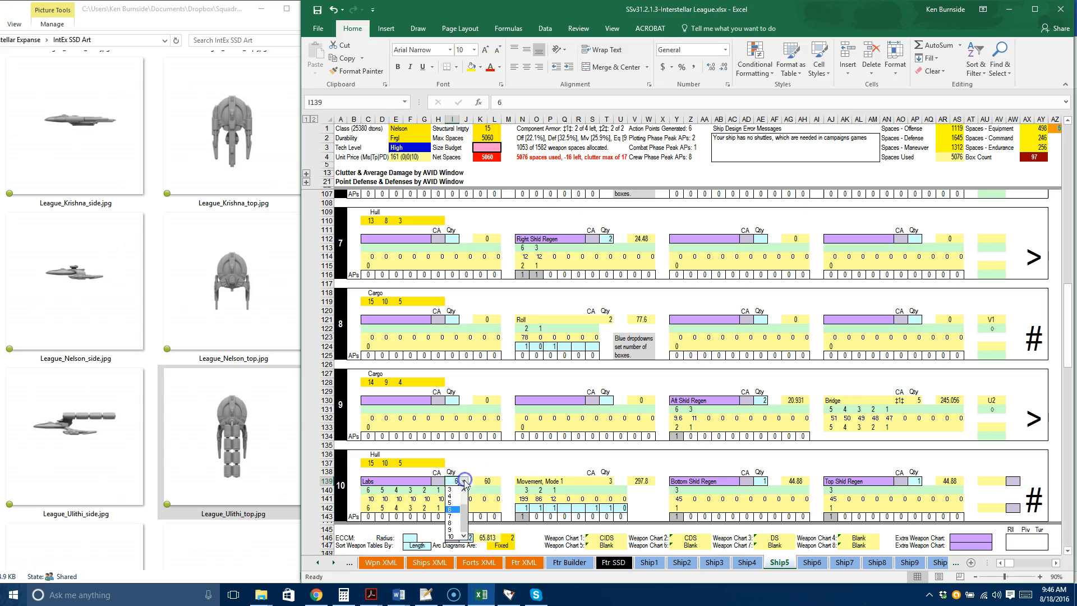
left_click(452, 503)
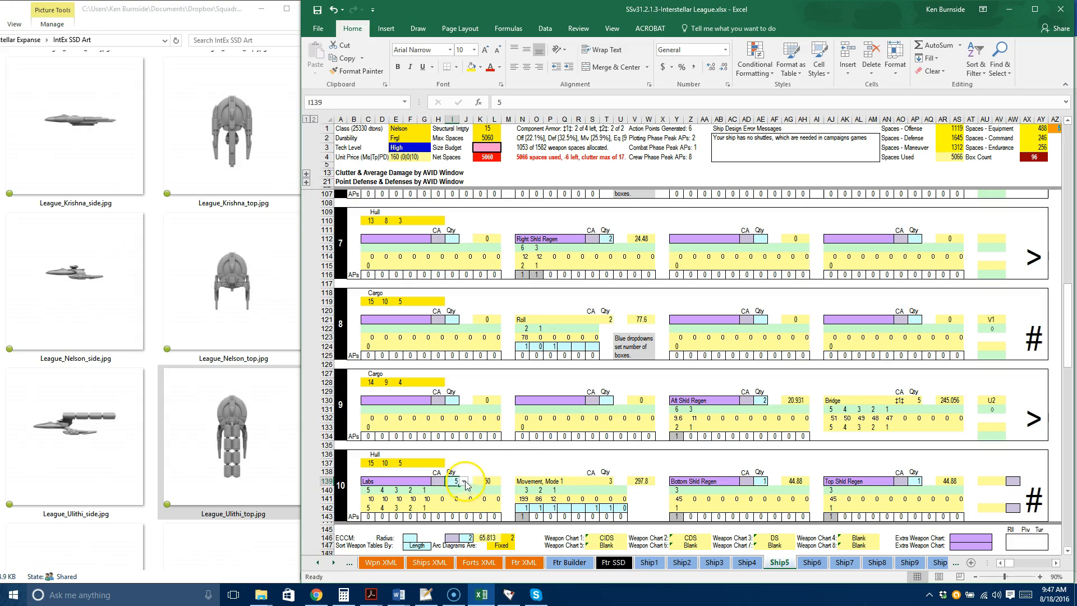
- In location 6's Pivot box row, set the third column (P106) to 0 and the fourth (Q106) to 1
scroll(560, 421, "up", 5)
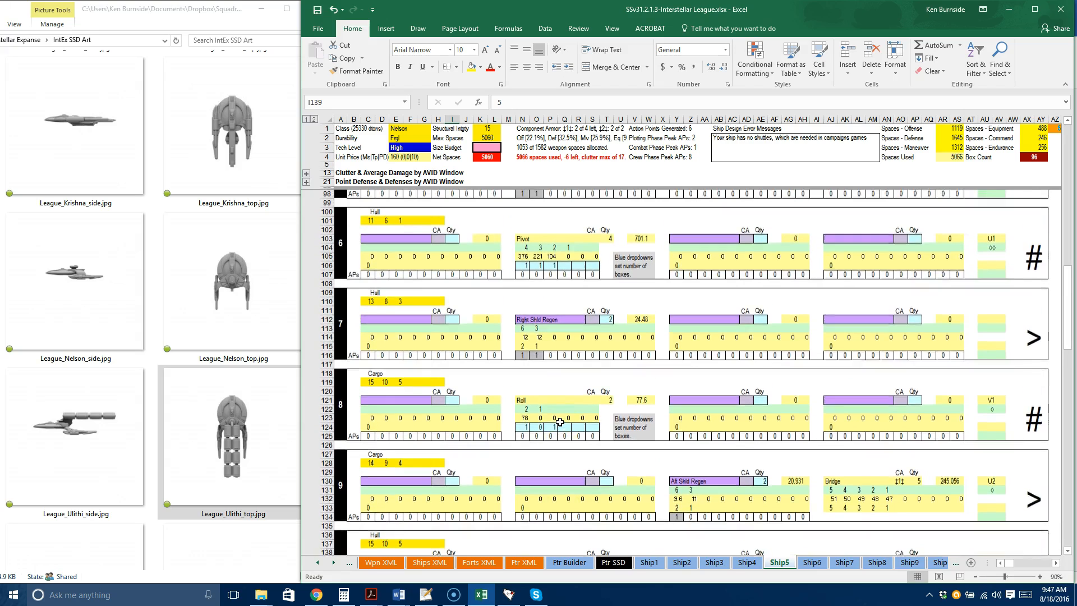
scroll(560, 422, "up", 2)
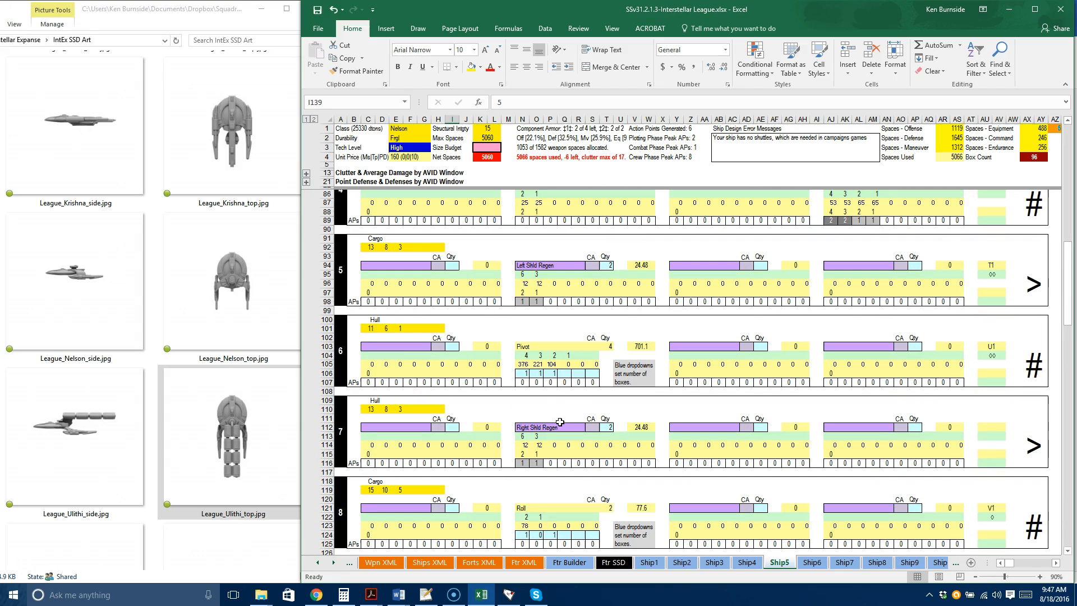
left_click(553, 374)
left_click(562, 374)
left_click(552, 384)
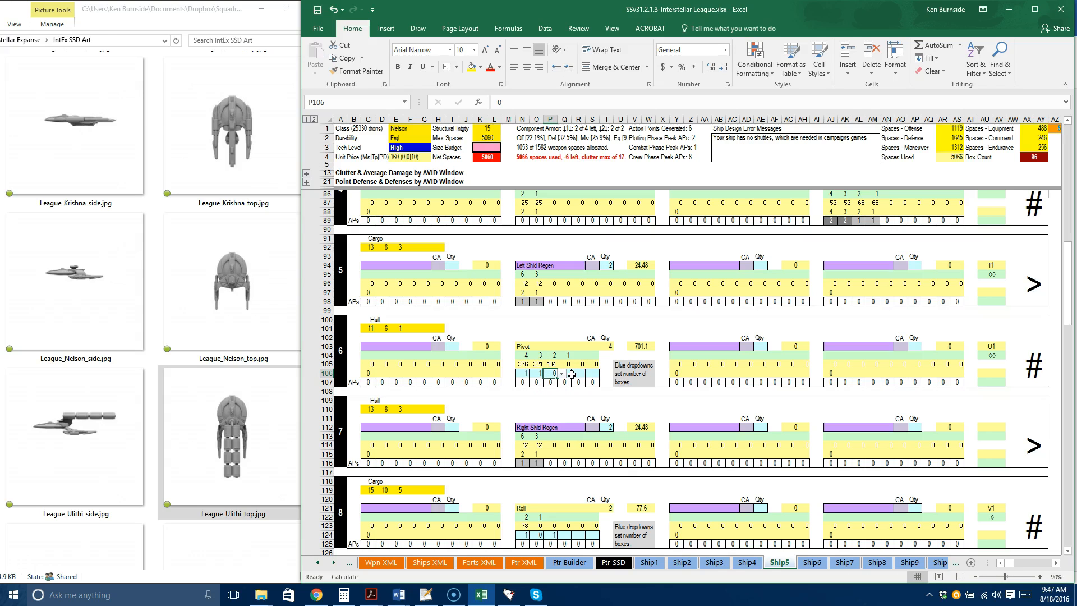
left_click(566, 373)
left_click(577, 374)
left_click(571, 391)
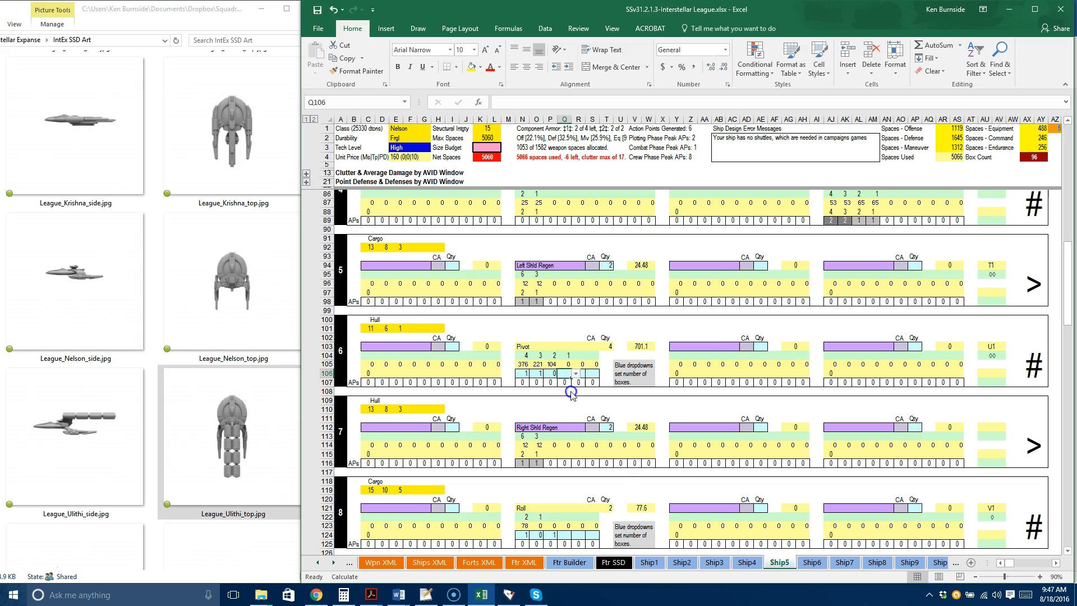
- In location 6's Pivot system, set the first APs cell (N107) to 1
left_click(524, 382)
left_click(534, 383)
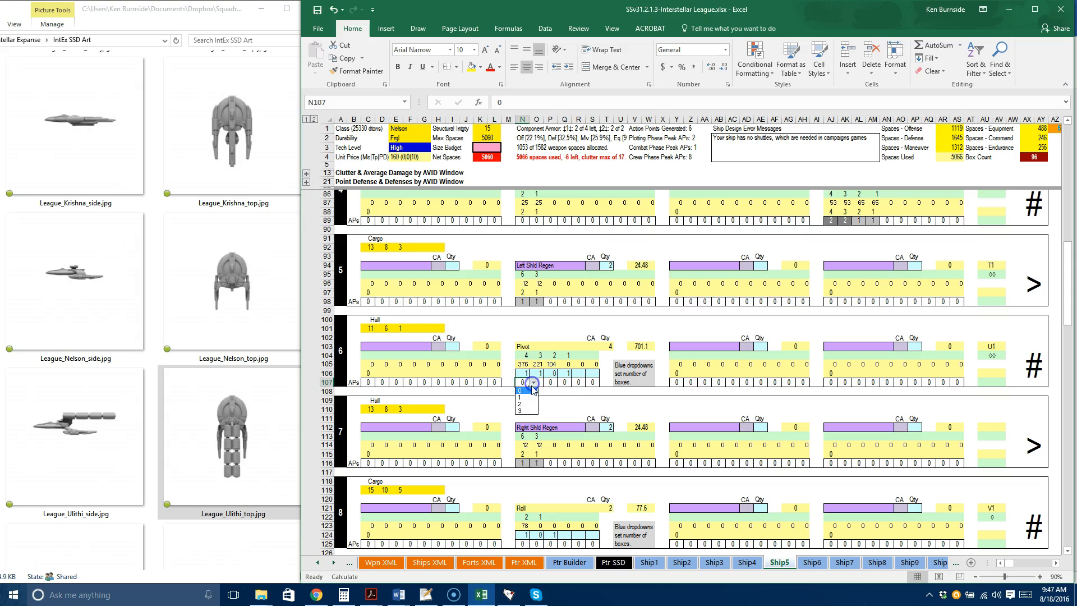
left_click(529, 398)
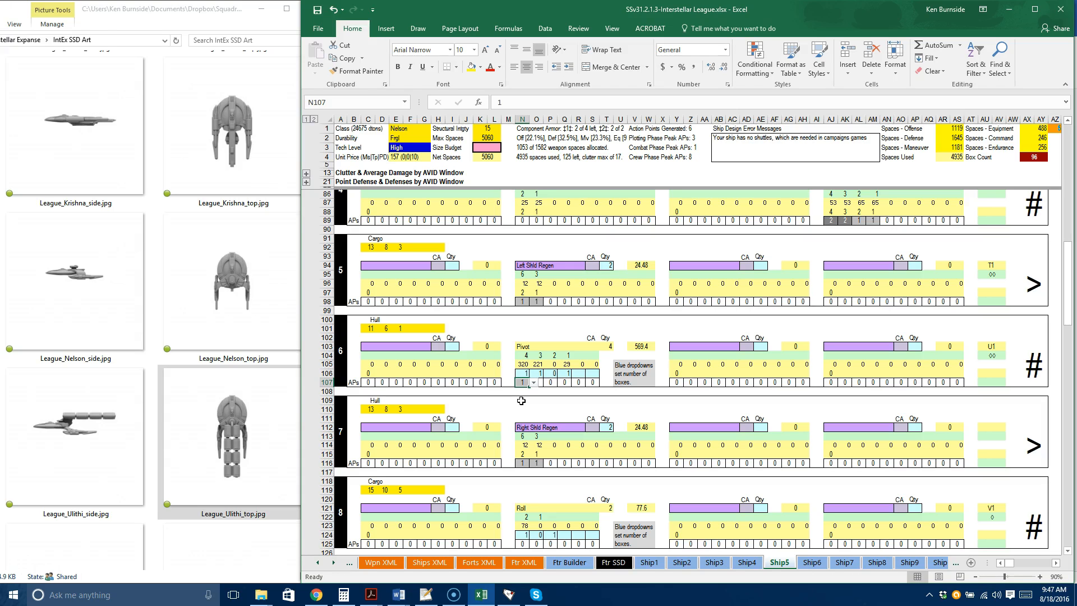
- Replace the Marine platoon in location 2 with Marine Co (9 Off Squads) and set its quantity to 1
scroll(521, 400, "up", 4)
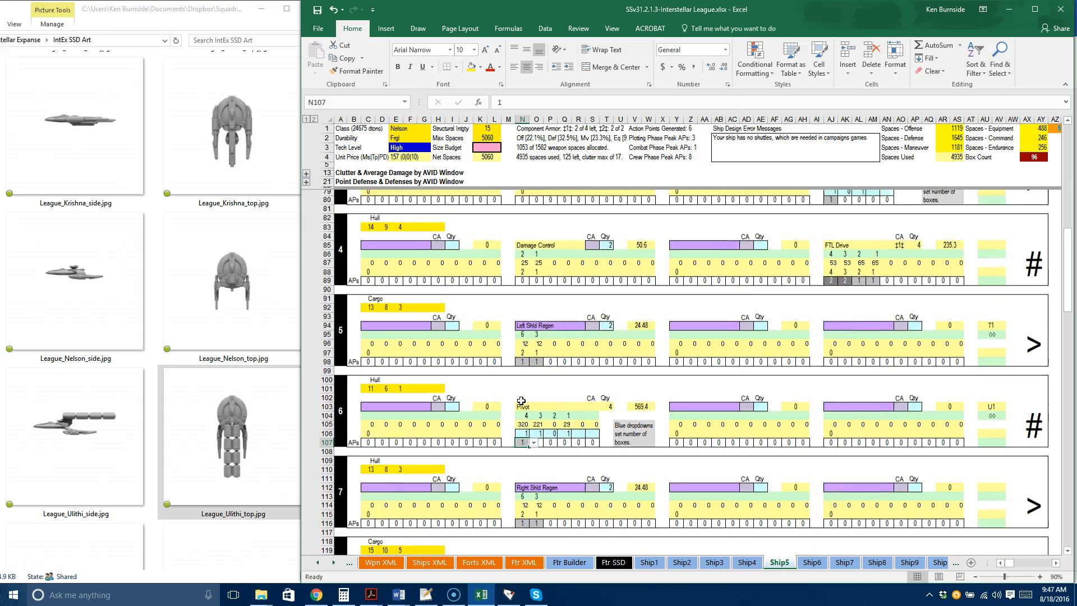
scroll(521, 401, "up", 3)
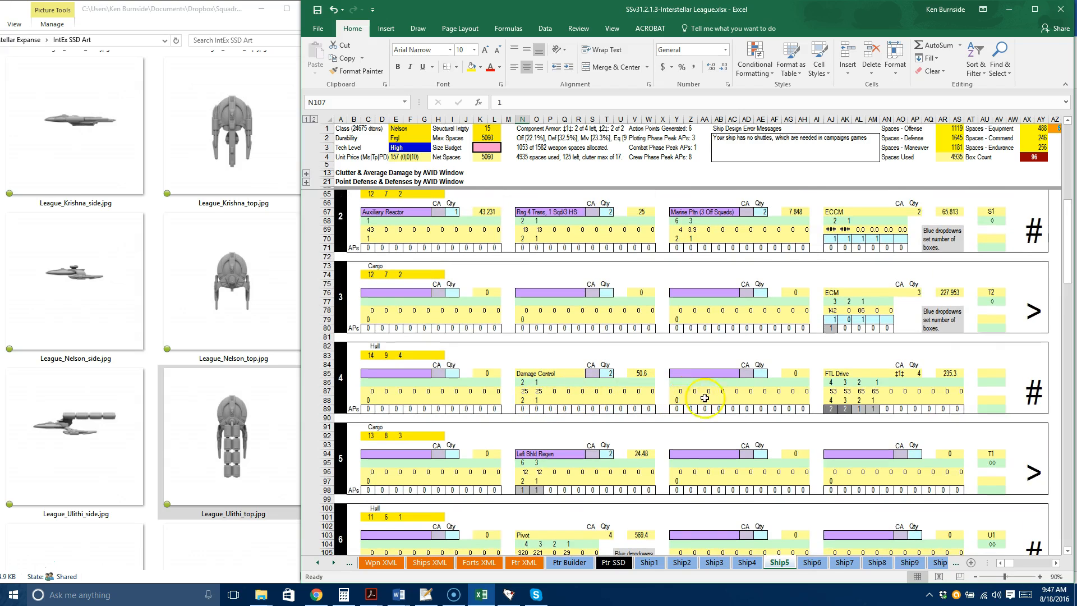
scroll(735, 410, "up", 2)
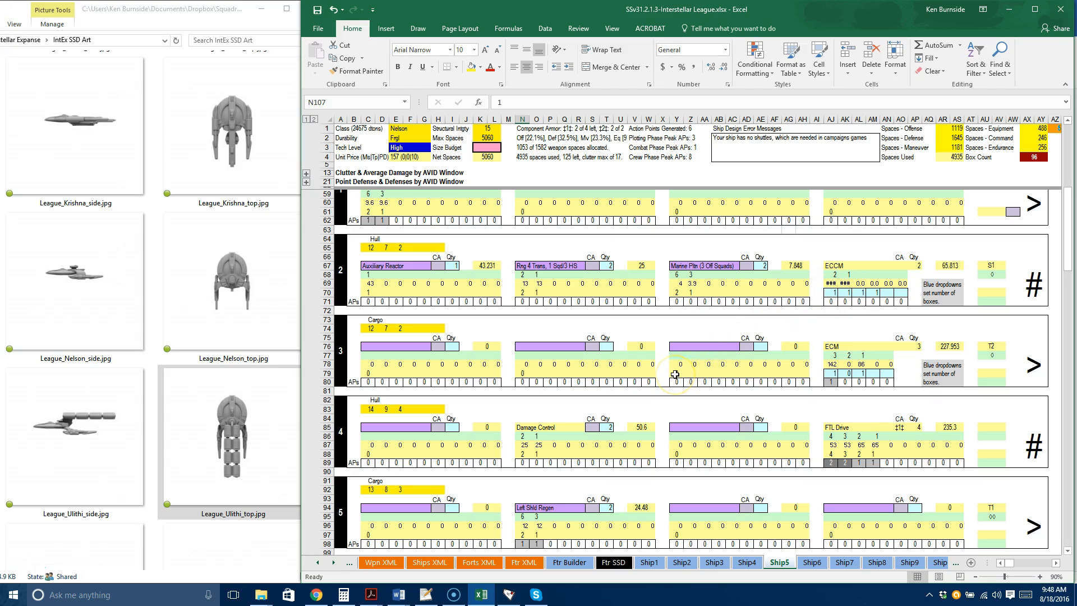
scroll(675, 374, "up", 2)
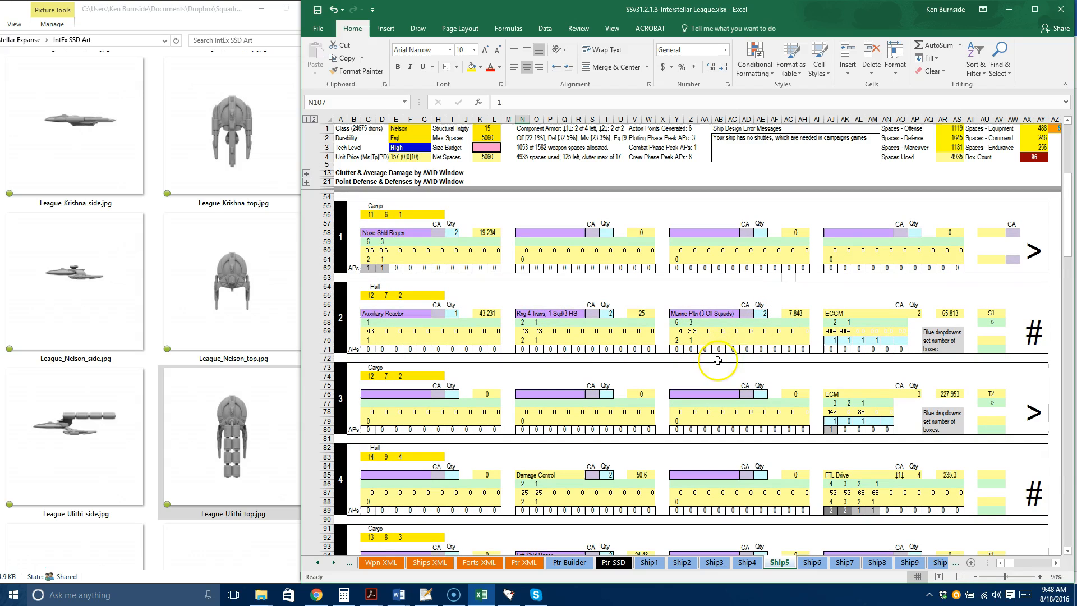
left_click(734, 313)
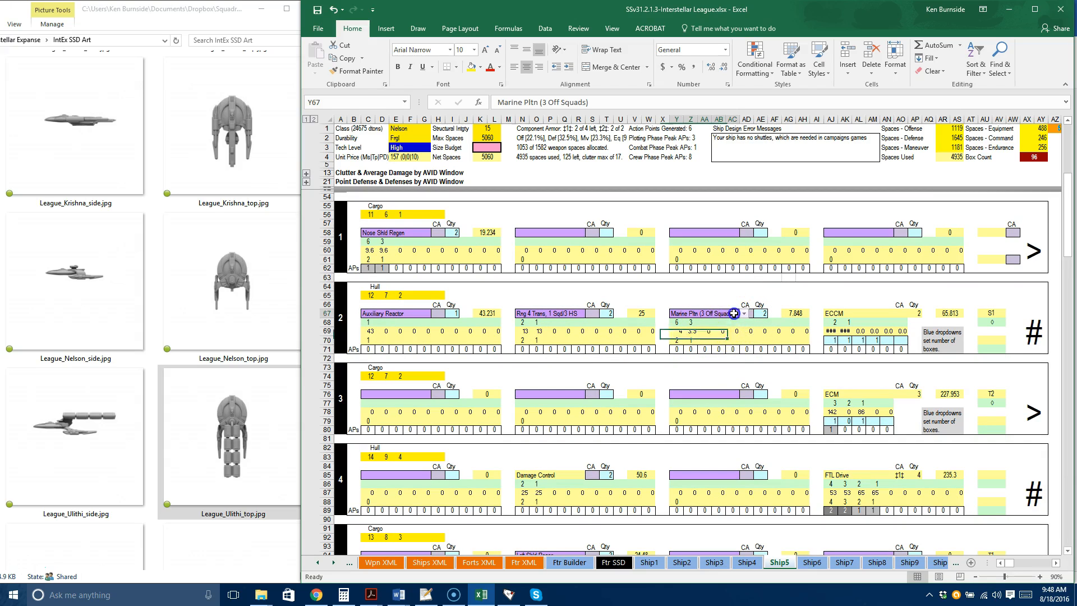
left_click(744, 314)
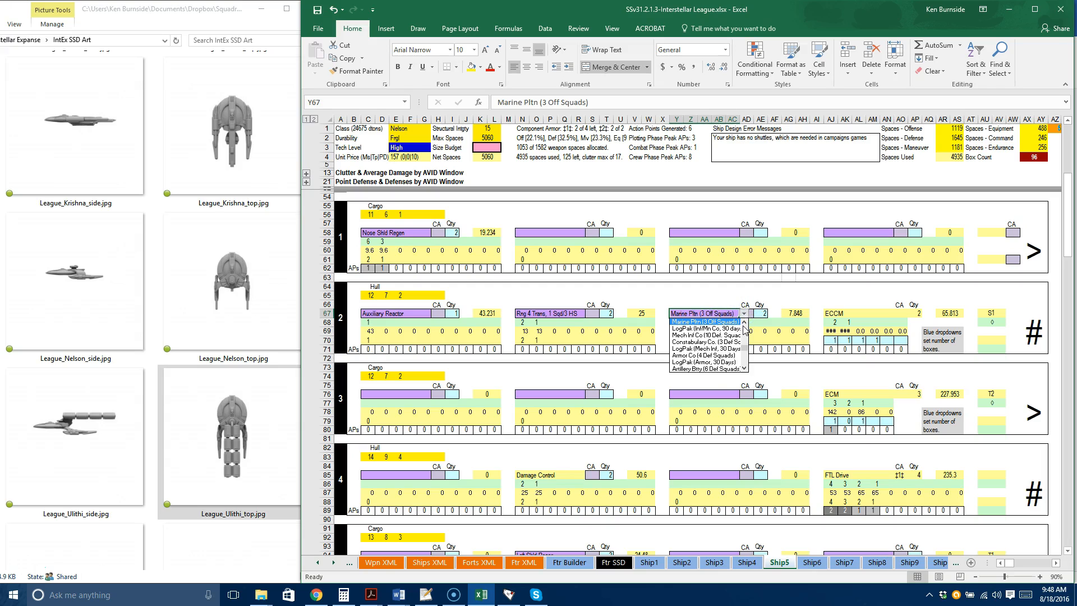
left_click(744, 322)
left_click(744, 322)
left_click(716, 330)
left_click(764, 313)
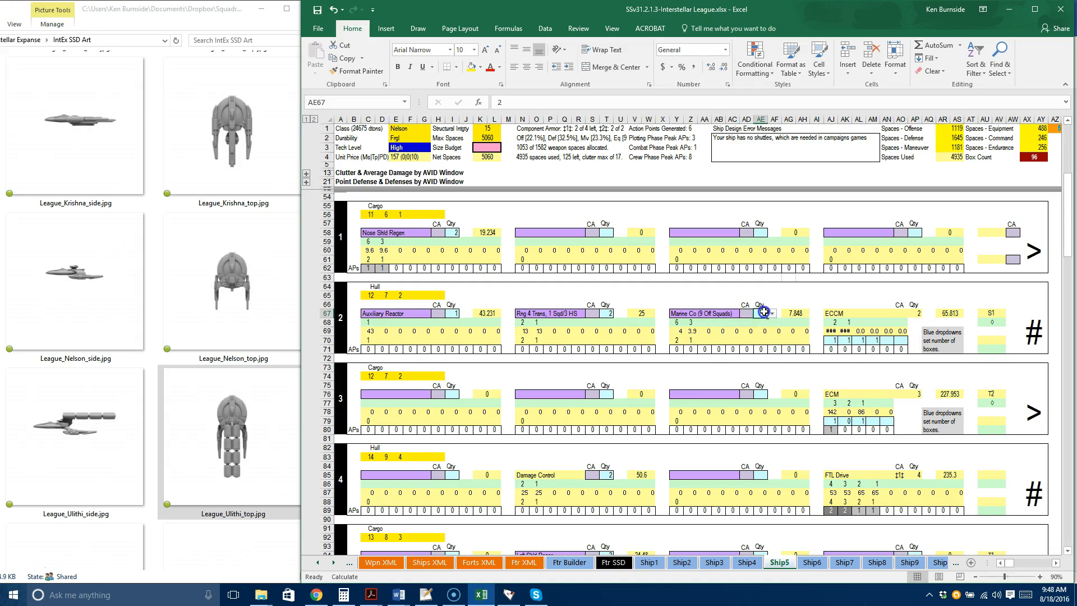
left_click(773, 314)
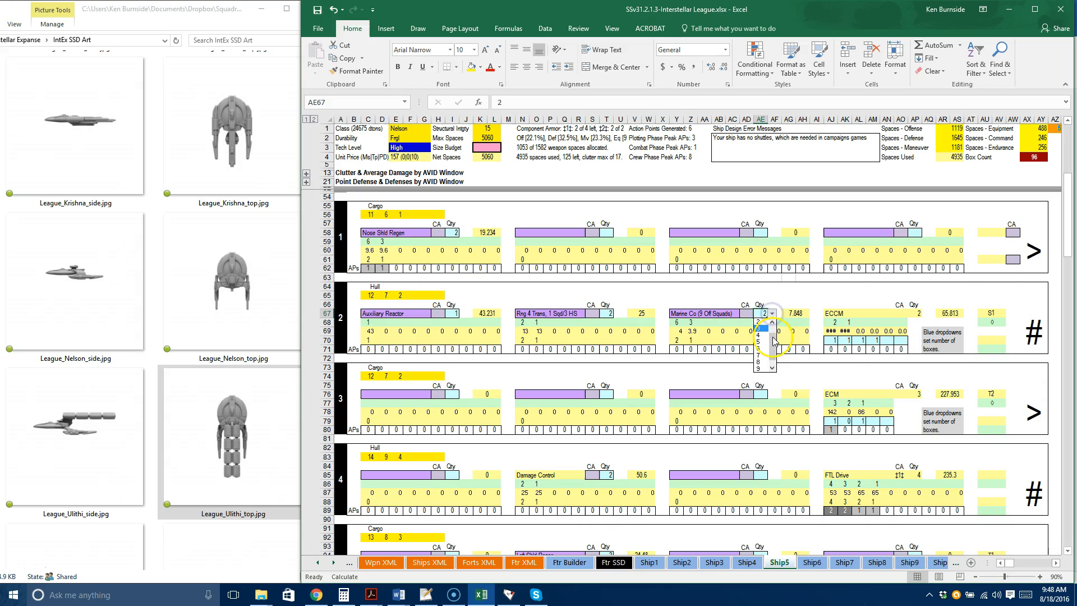
left_click(764, 334)
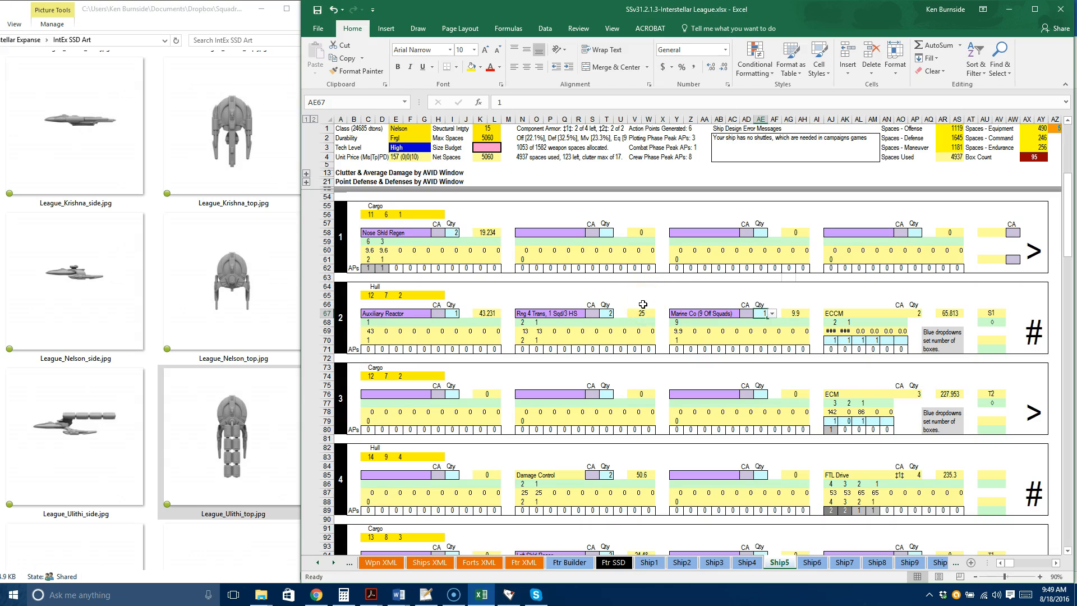
- Set the Damage Control quantity in location 4 to 4
scroll(643, 304, "up", 3)
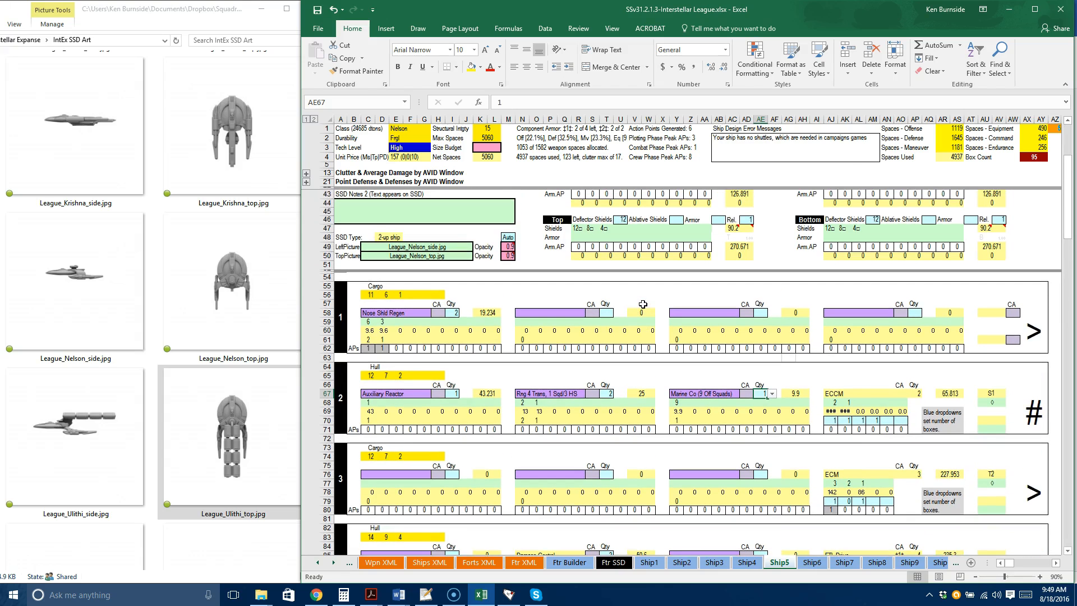
scroll(643, 304, "down", 8)
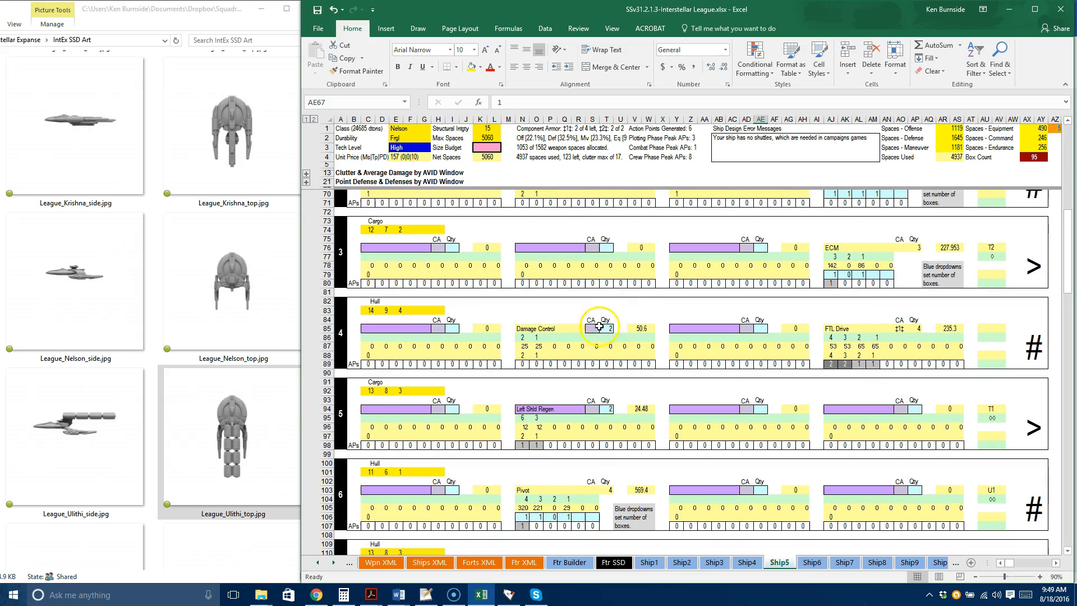
left_click(606, 329)
left_click(617, 328)
left_click(611, 351)
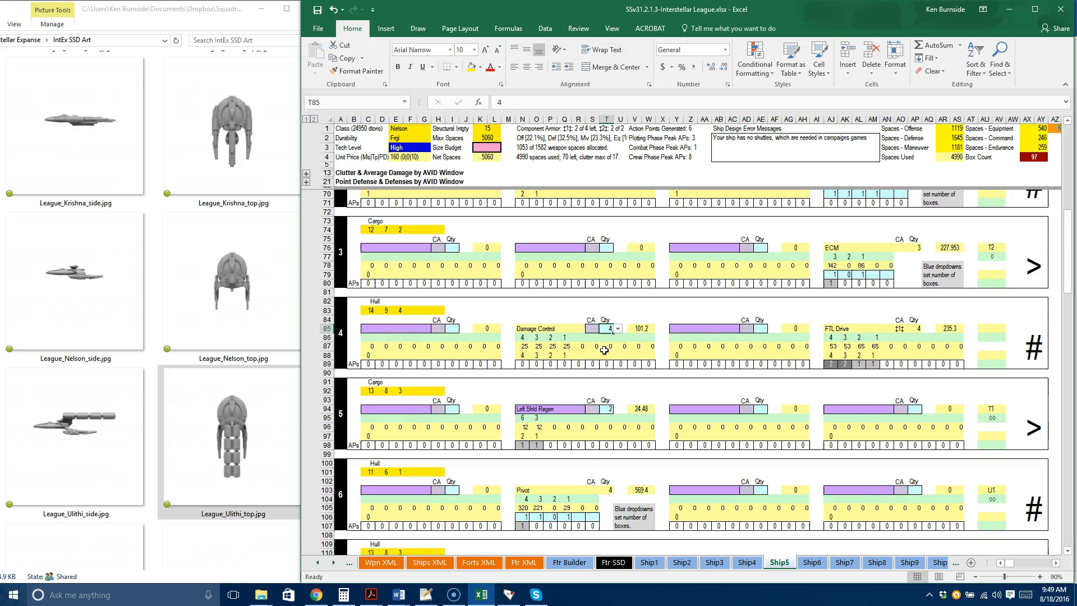
- In location 8's Roll box row, set the second column (O124) to 1
scroll(604, 351, "down", 7)
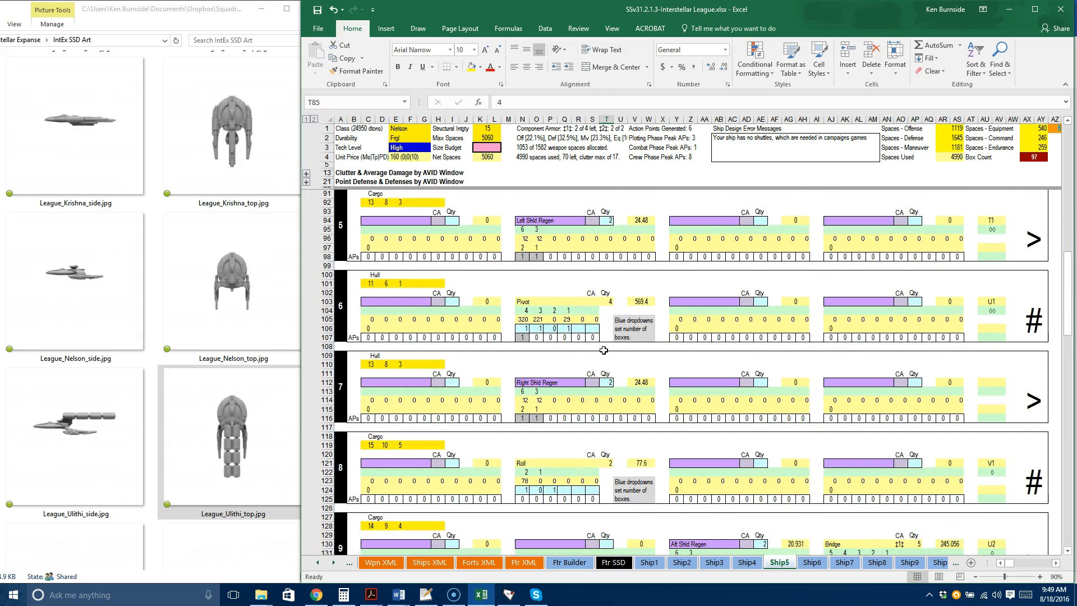
scroll(604, 351, "down", 5)
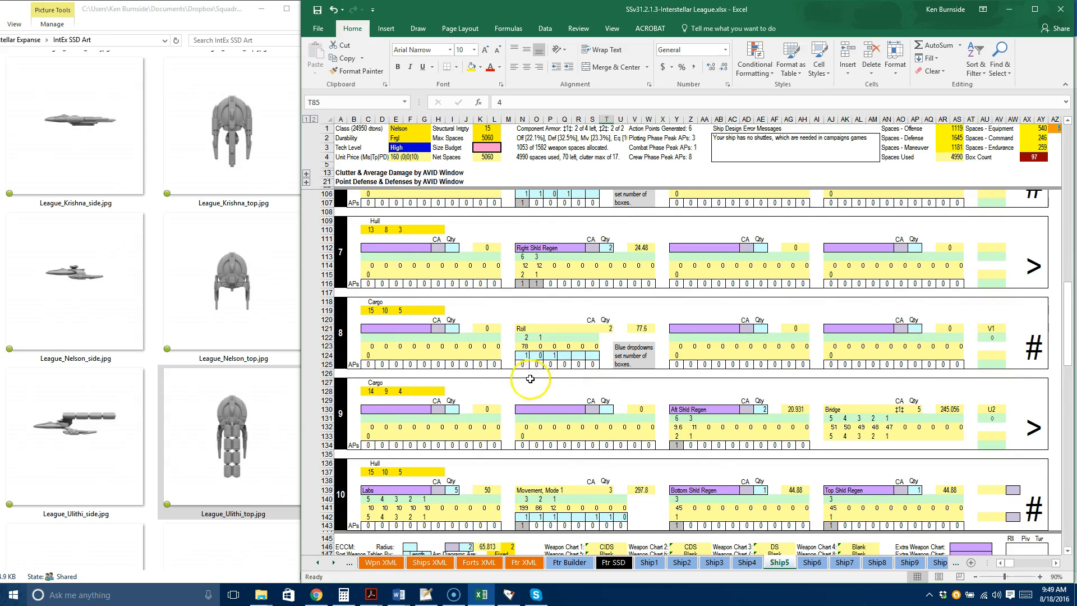
left_click(538, 356)
left_click(548, 356)
left_click(540, 371)
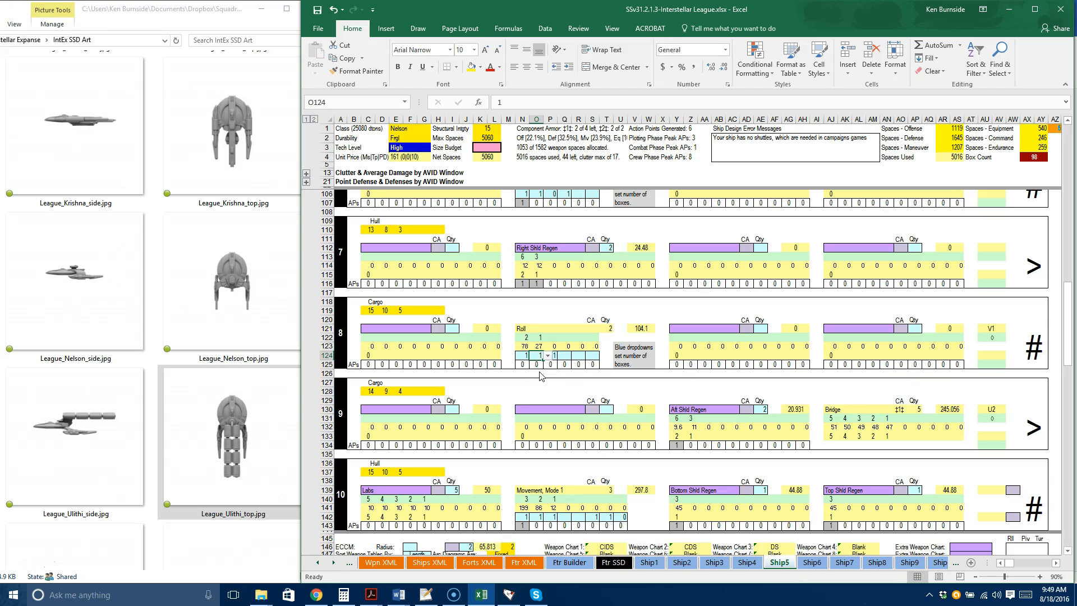
- Set the Labs quantity in location 10 to 6
scroll(542, 372, "down", 4)
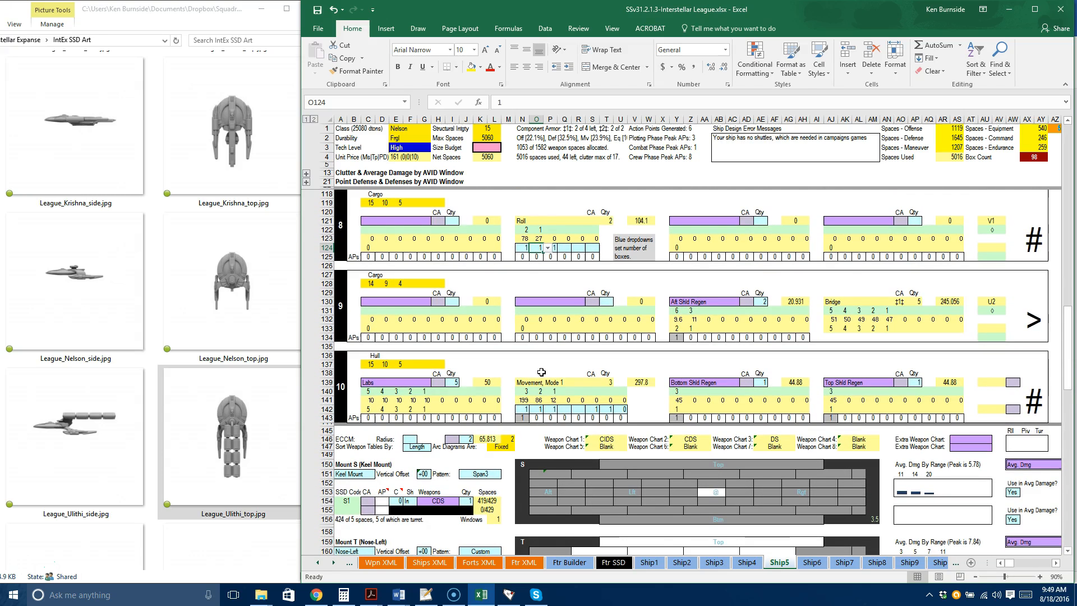
left_click(455, 382)
left_click(463, 382)
left_click(450, 411)
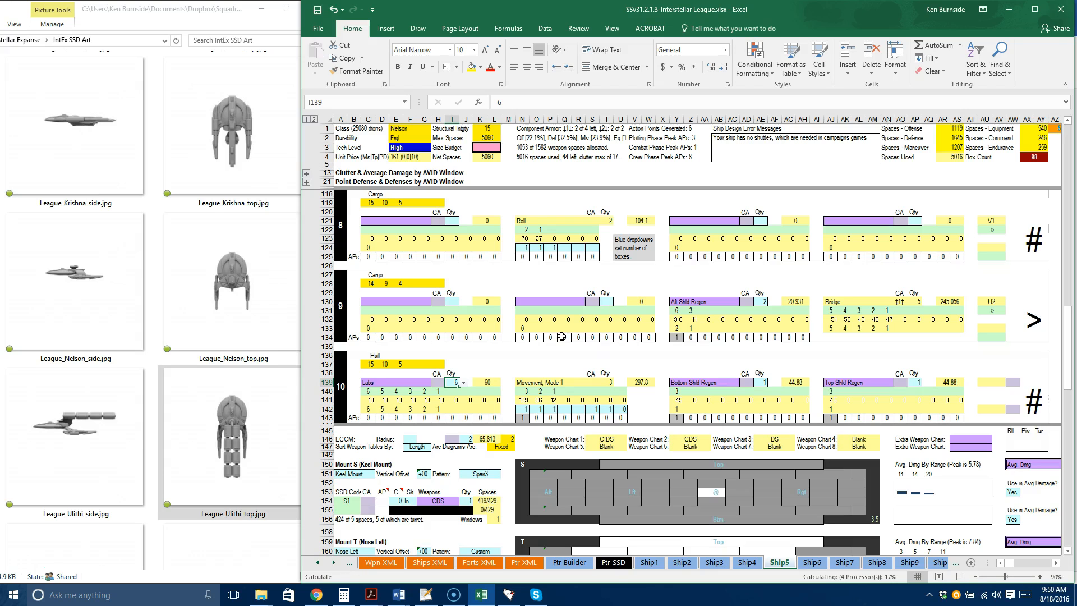
- Set the quantity of the V1 CIDS weapon in Mount V (Aft-Centered) to 2
scroll(562, 336, "down", 5)
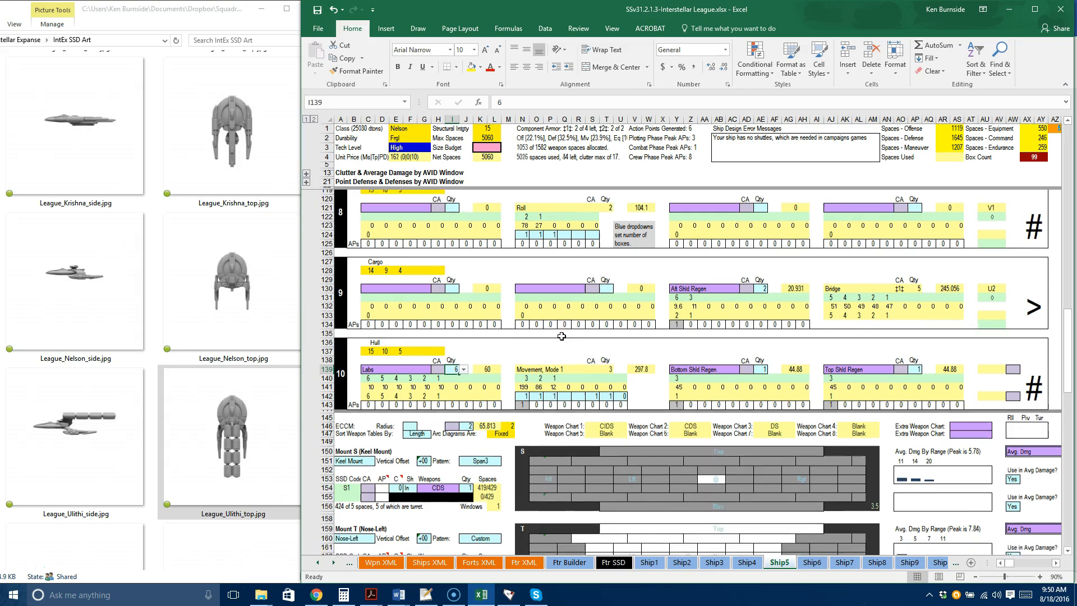
scroll(562, 336, "down", 6)
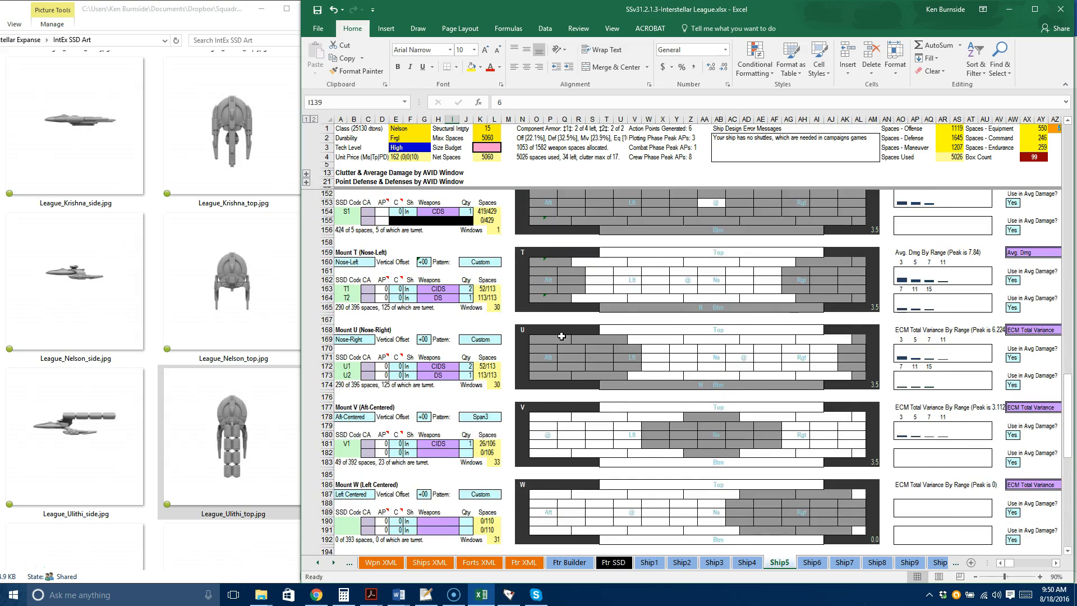
scroll(562, 336, "down", 4)
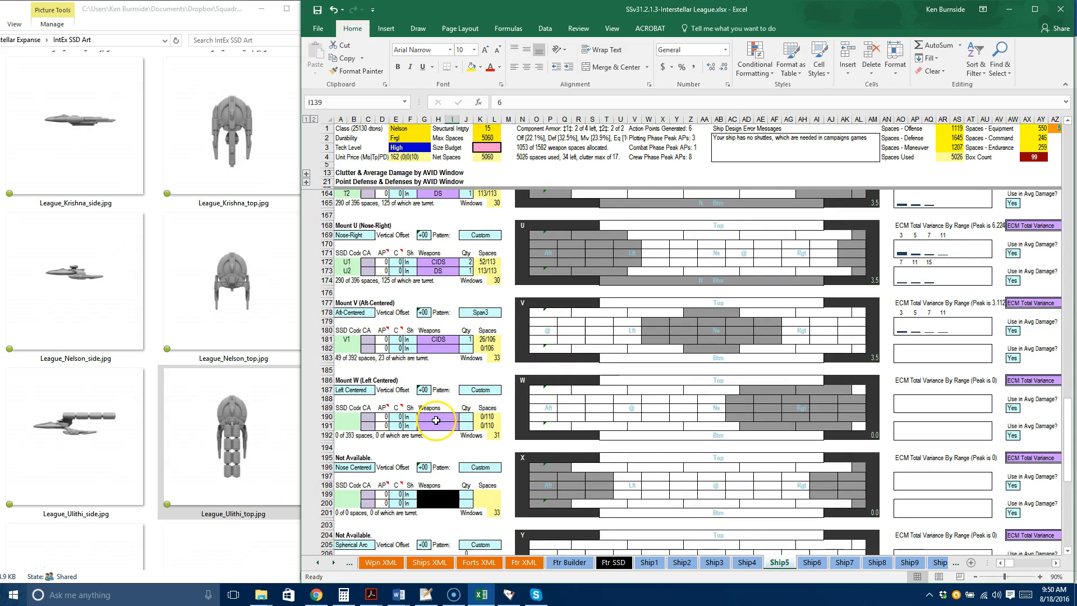
left_click(466, 340)
left_click(479, 340)
left_click(471, 359)
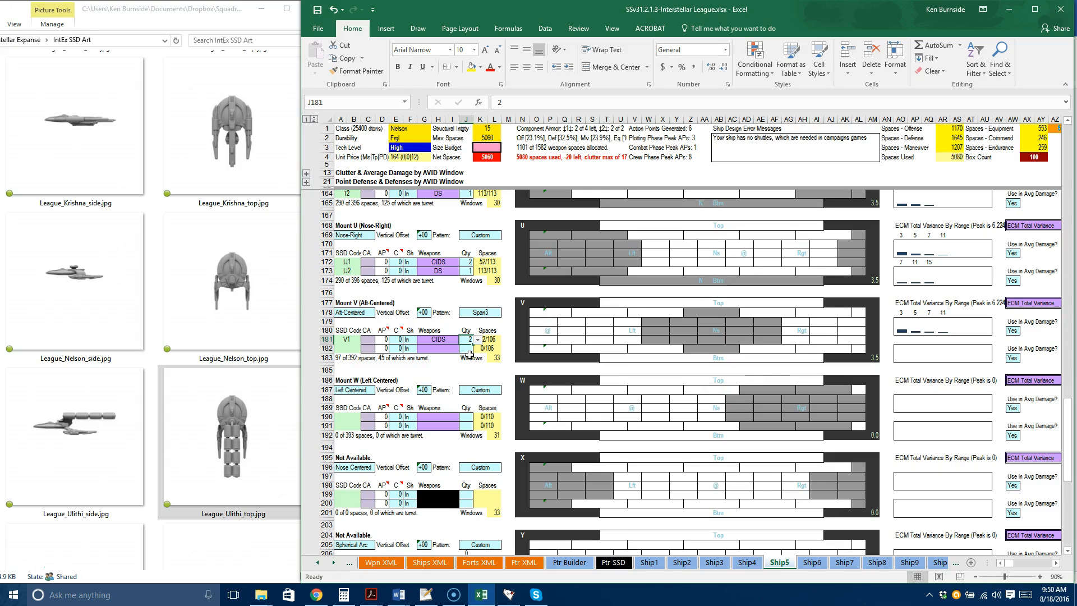
- Reduce the Labs quantity in location 10 to 5
scroll(469, 354, "up", 13)
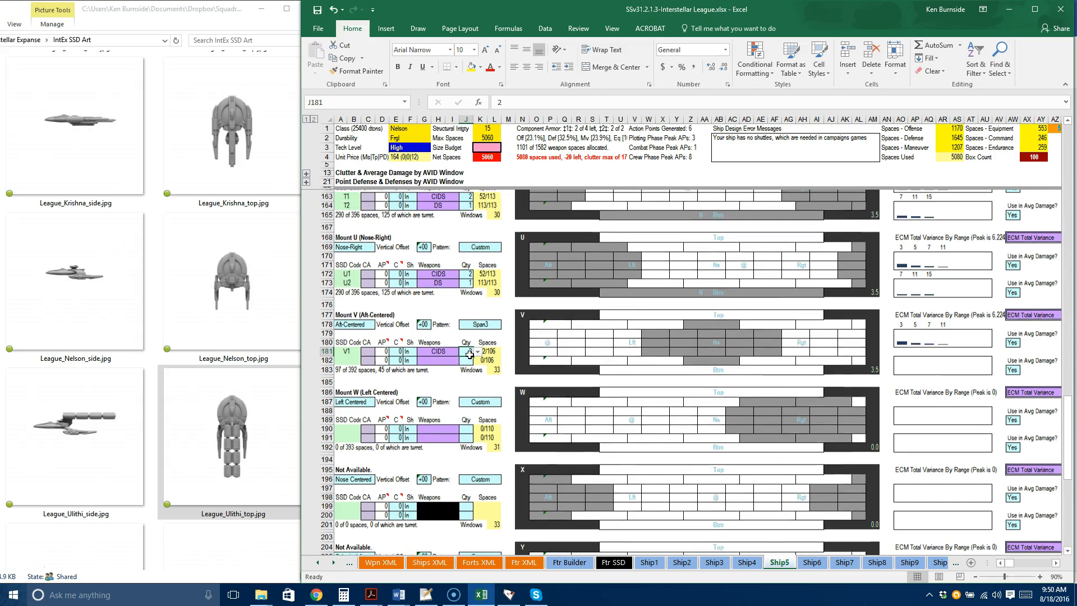
left_click(455, 347)
type("5")
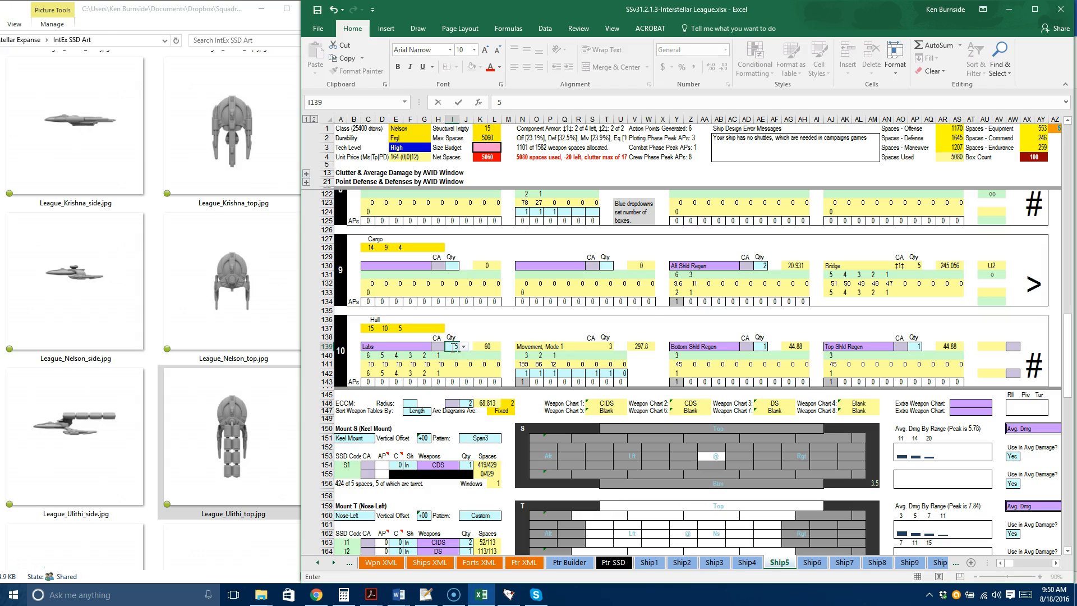
key("Return")
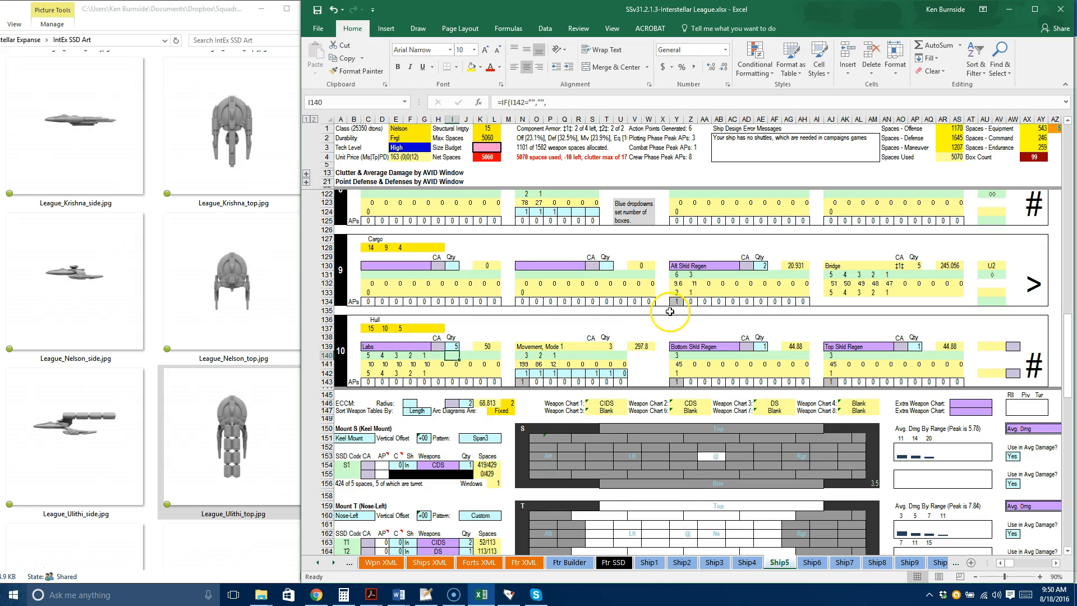
- In location 8's Roll system, set the first APs cell (N125) to 1
scroll(670, 310, "up", 3)
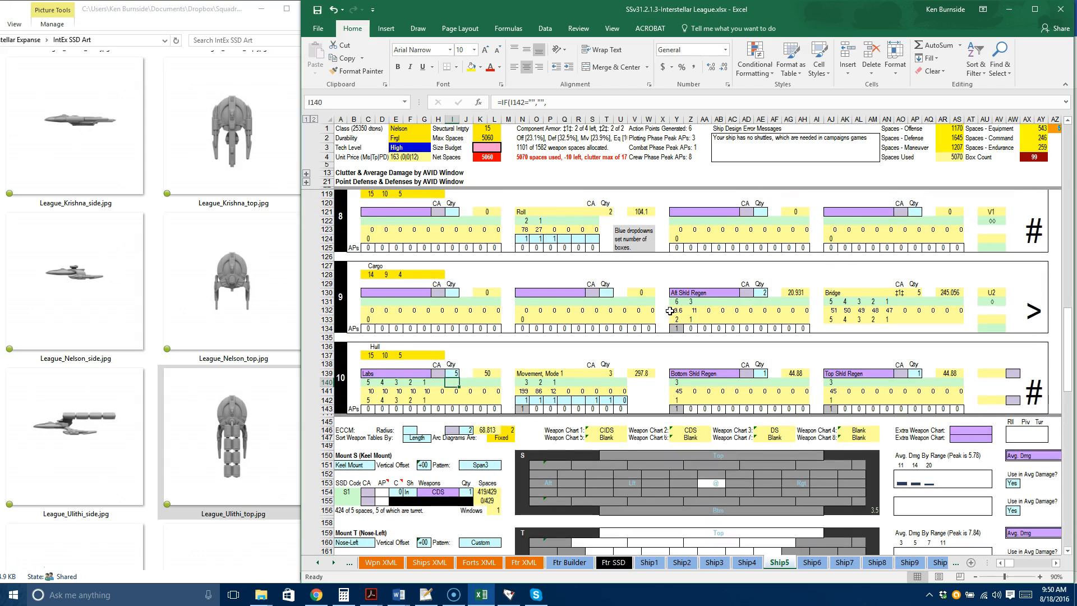
scroll(670, 311, "up", 3)
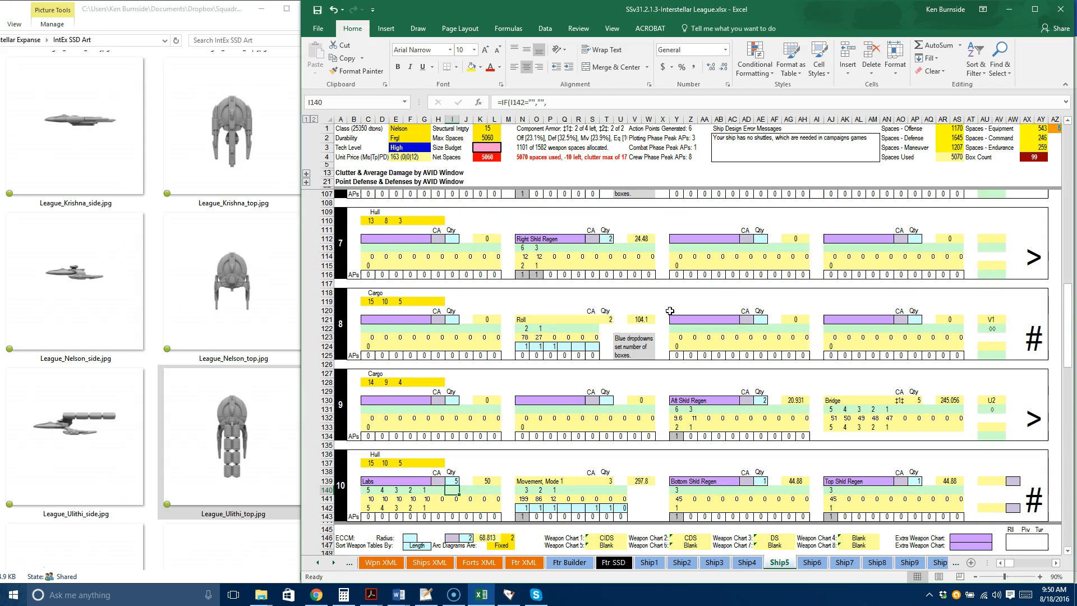
left_click(522, 356)
left_click(533, 356)
left_click(526, 373)
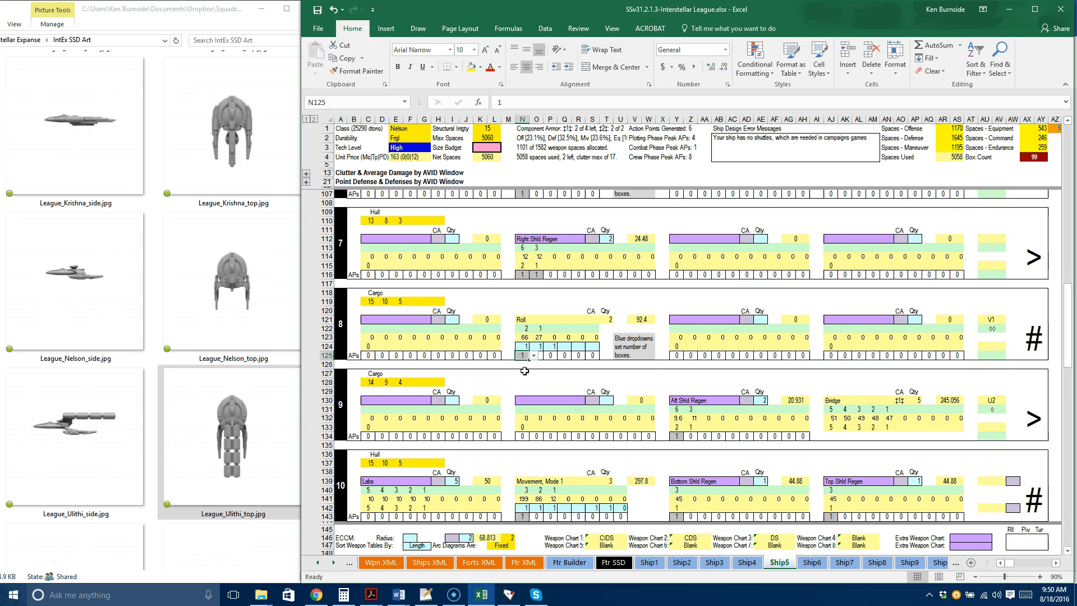
- Assign ‡2‡ component armor to the S1 CDS weapon in Mount S (Keel Mount)
scroll(525, 371, "down", 4)
scroll(524, 371, "down", 5)
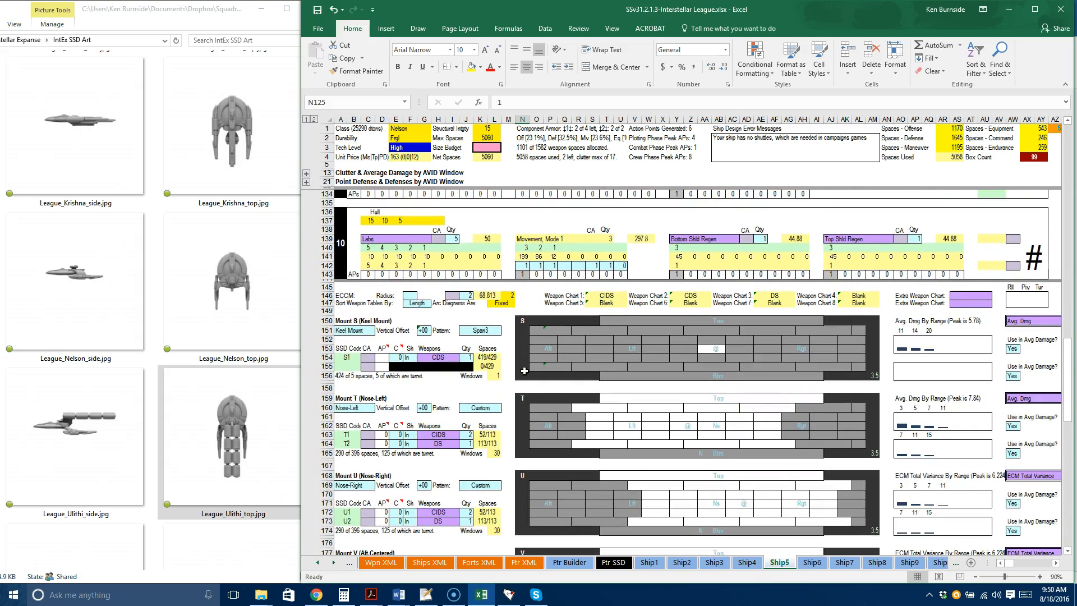
scroll(525, 371, "down", 10)
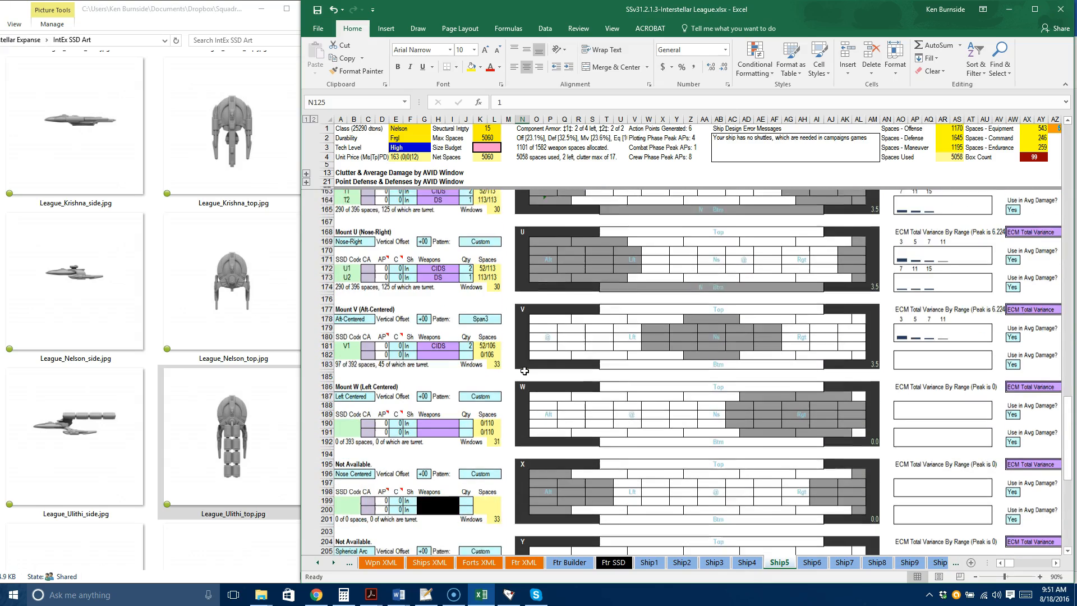
scroll(525, 371, "down", 1)
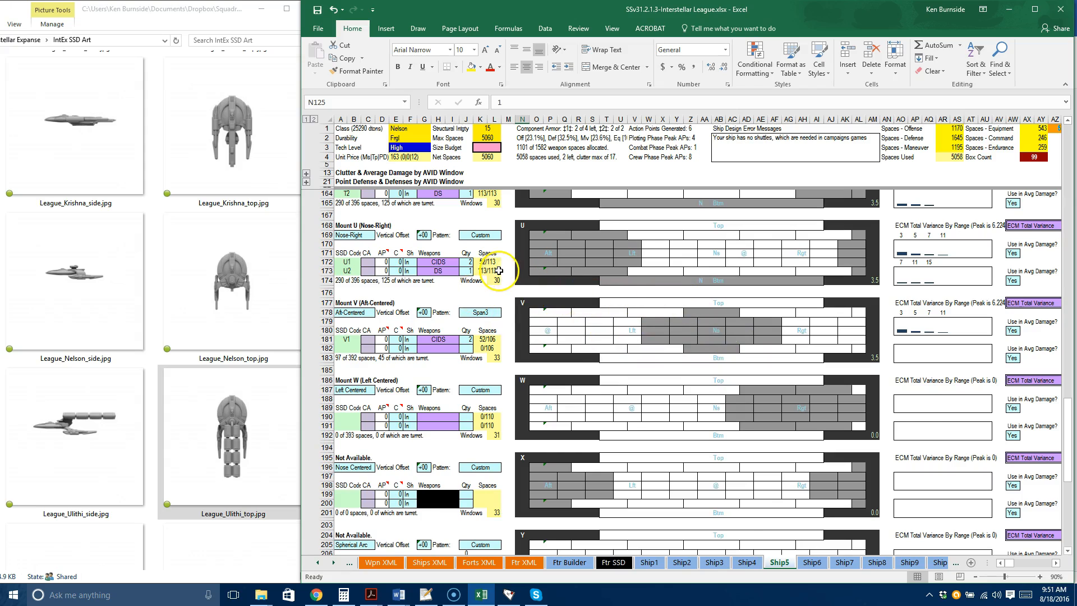
scroll(498, 271, "up", 2)
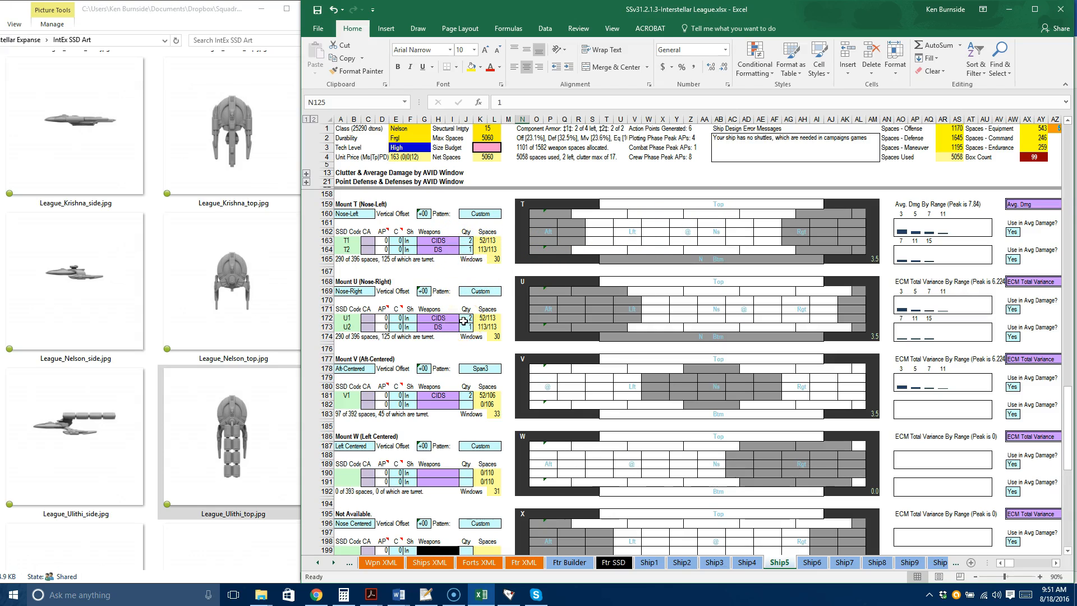
scroll(464, 320, "up", 6)
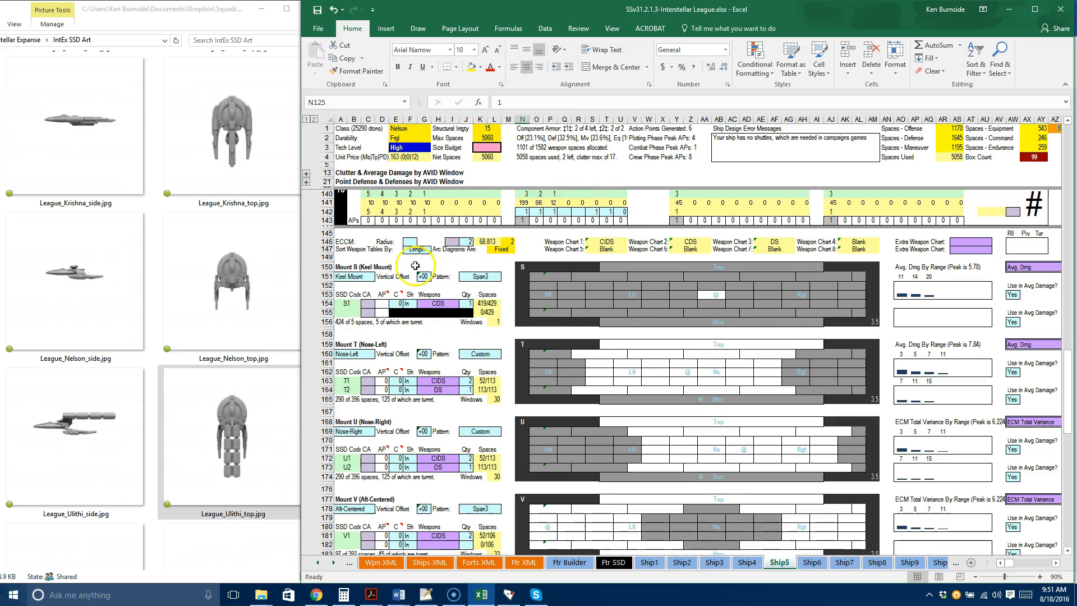
left_click(373, 304)
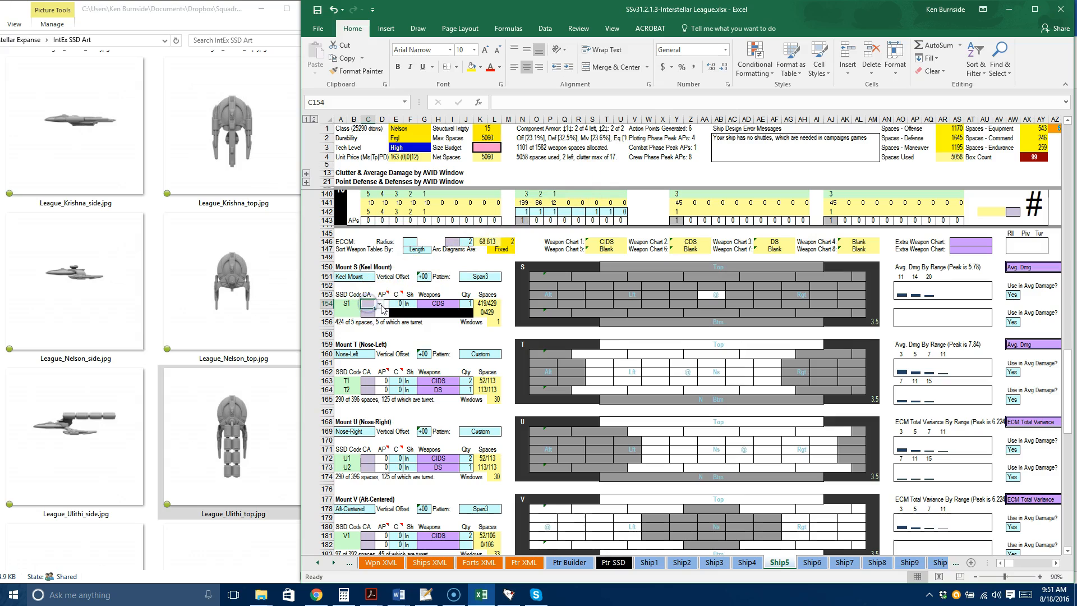
left_click(380, 304)
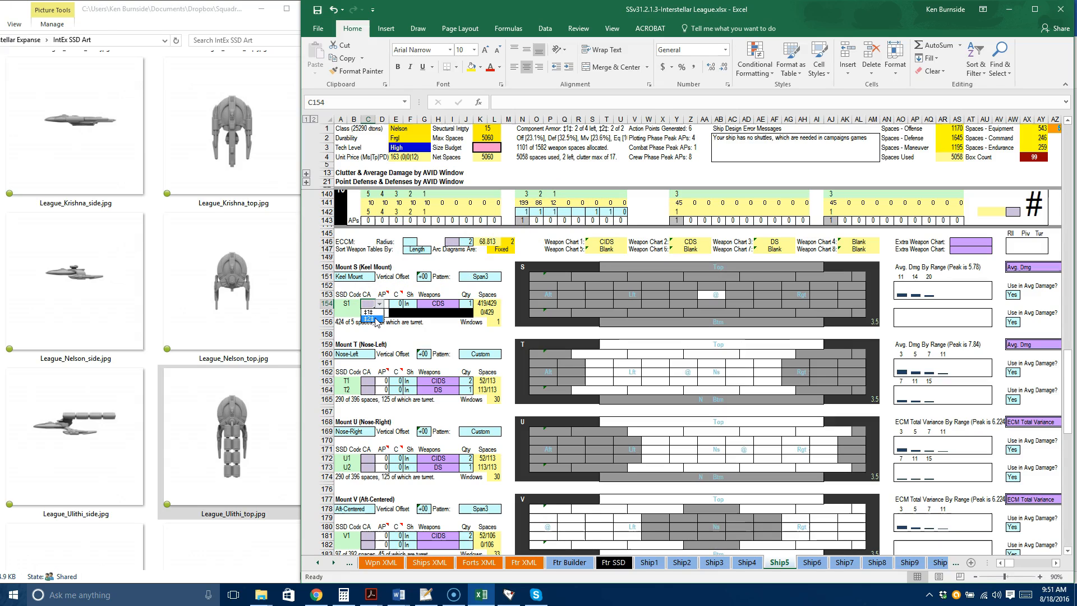
left_click(373, 319)
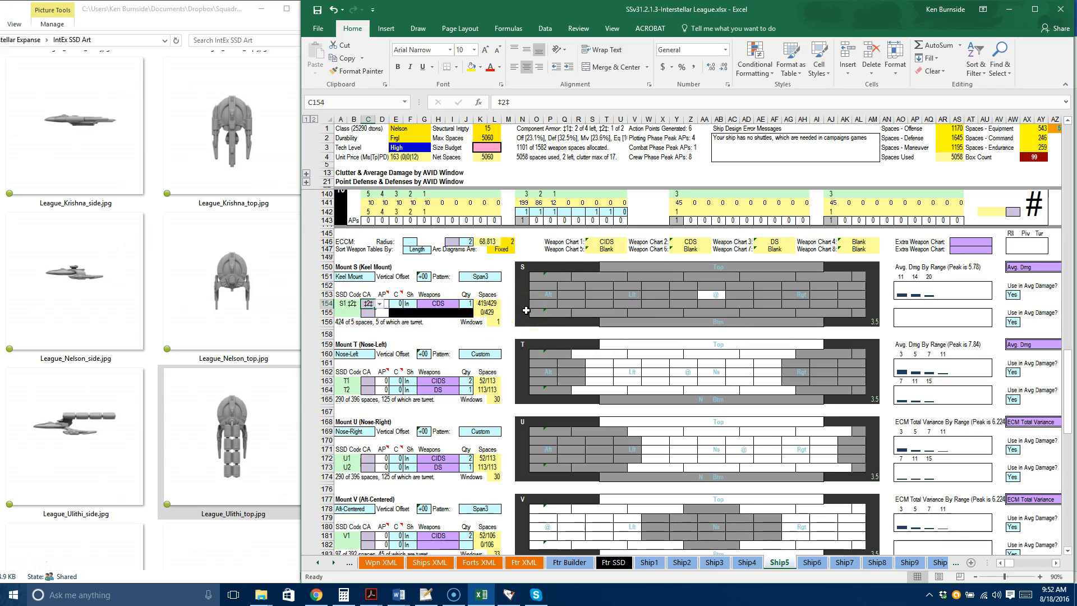
- Set the number of Component Armor ‡2‡ slots to 1
scroll(526, 310, "up", 20)
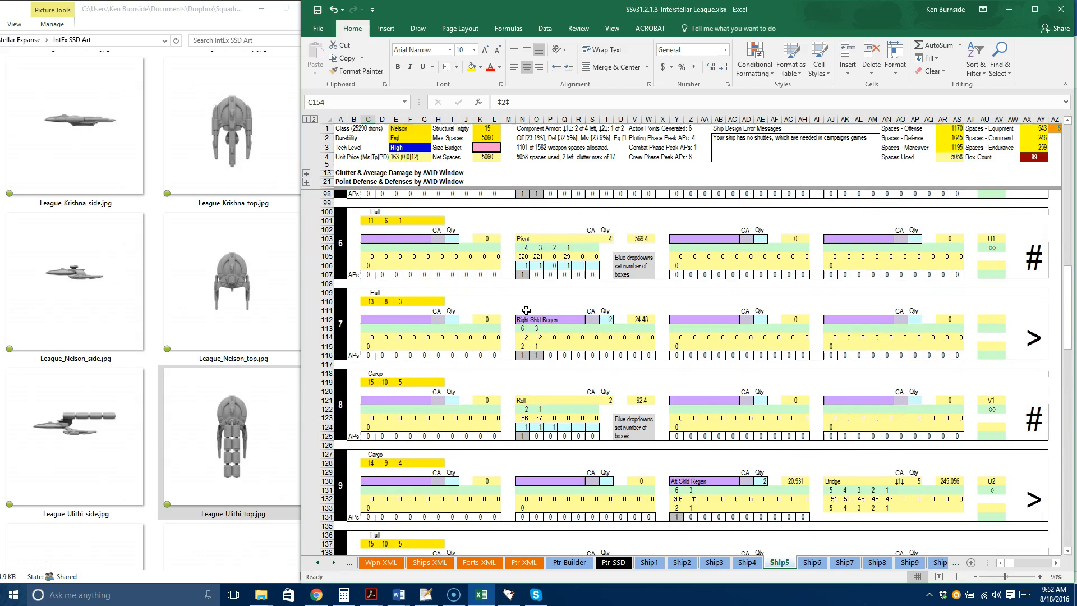
scroll(527, 310, "up", 15)
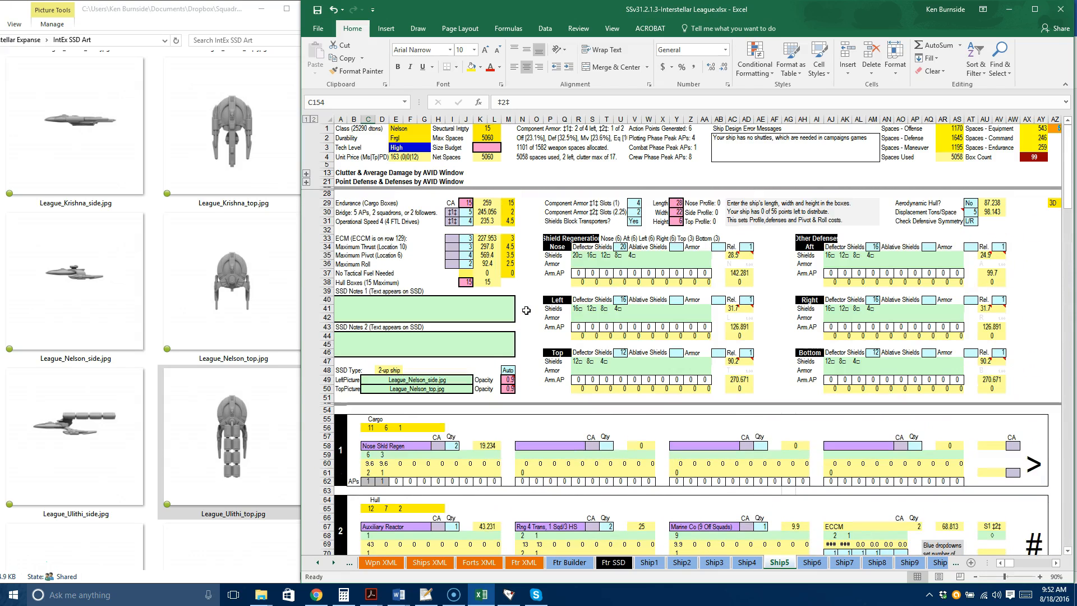
left_click(634, 213)
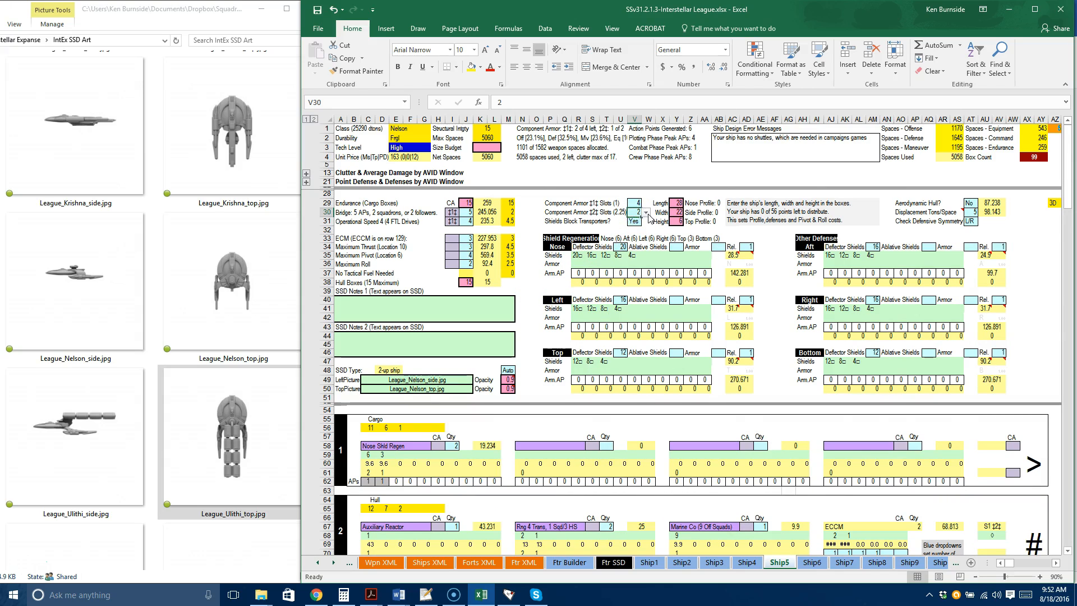
left_click(646, 213)
scroll(647, 230, "up", 1)
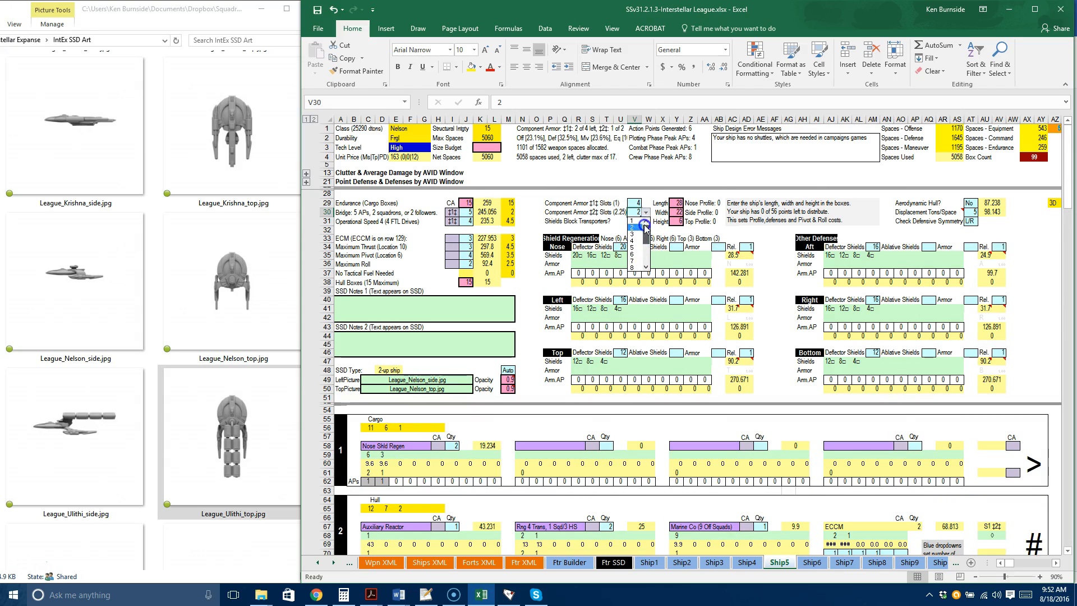
left_click(632, 221)
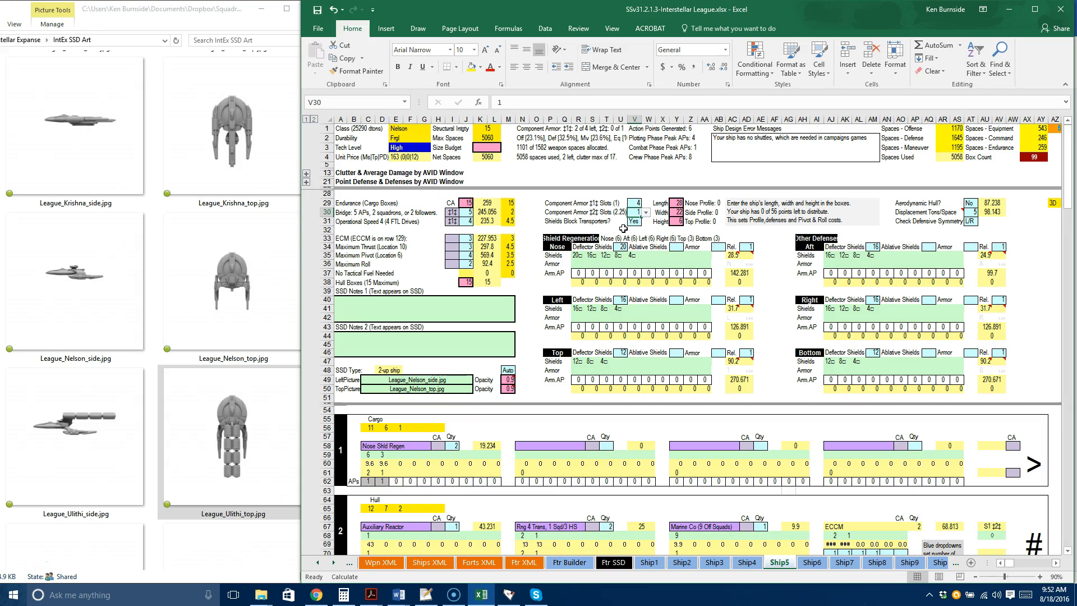
- Assign ‡1‡ component armor to both Maximum Thrust and Maximum Pivot
left_click(450, 250)
left_click(464, 248)
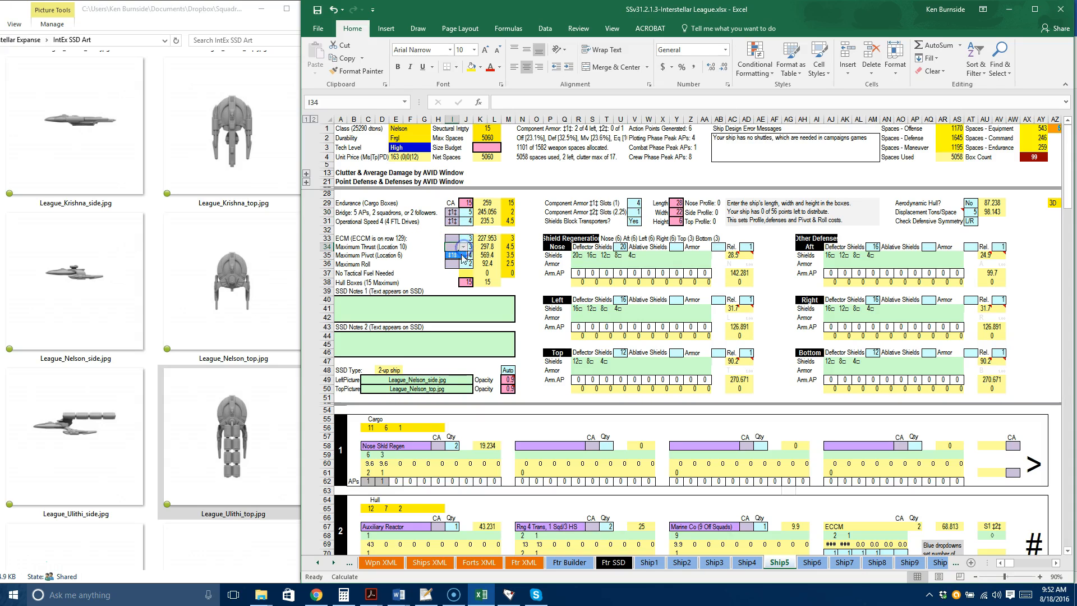
left_click(453, 256)
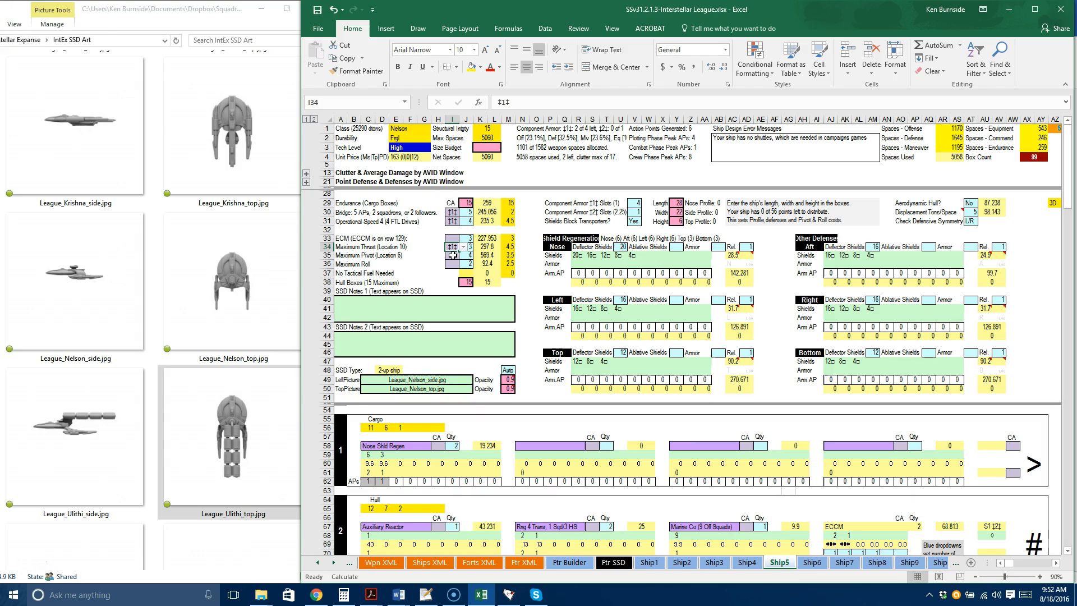
left_click(453, 255)
left_click(463, 256)
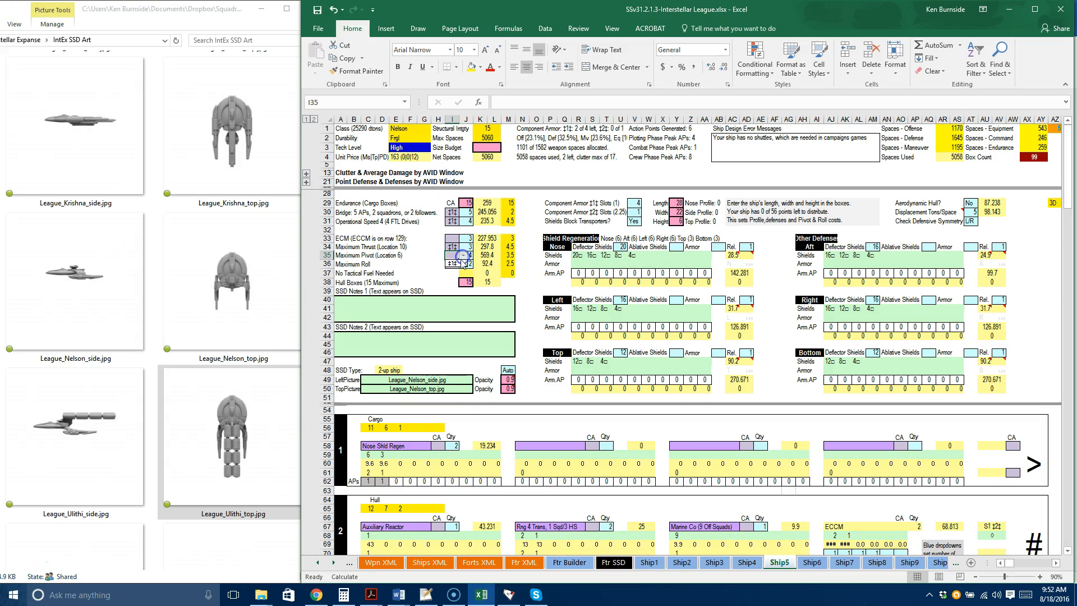
left_click(457, 268)
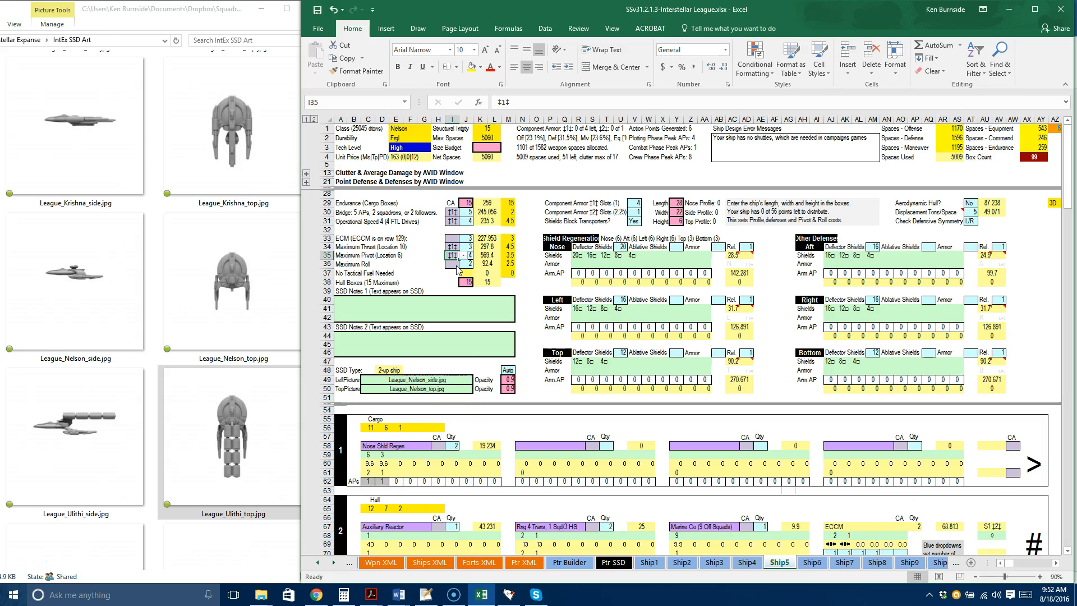
left_click(477, 263)
- Increase the quantity of the V1 CIDS weapon in Mount V (Aft-Centered) to 3
scroll(565, 258, "down", 10)
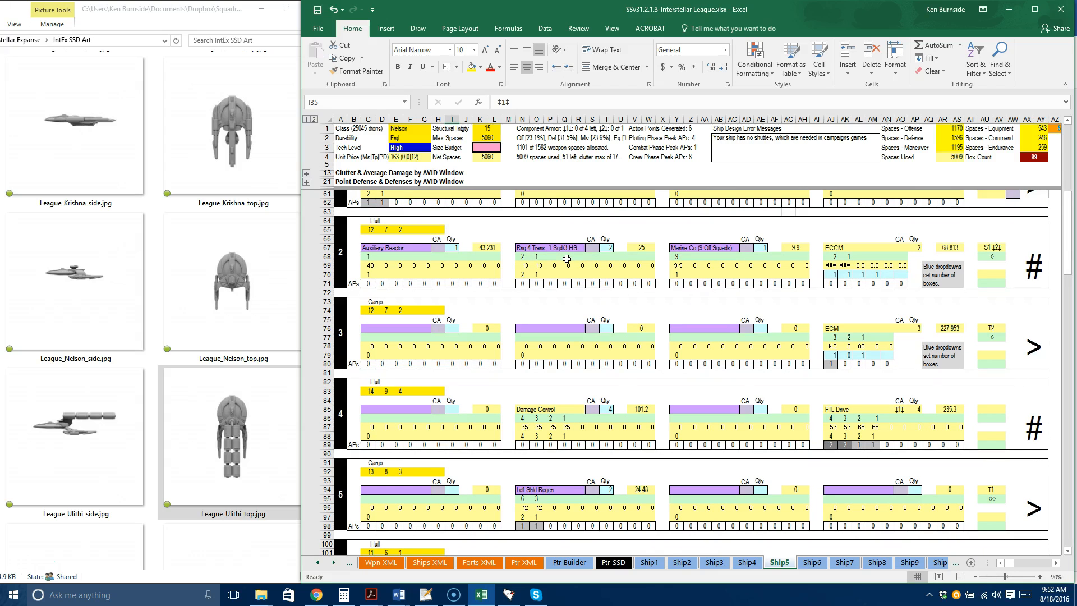
scroll(566, 258, "down", 5)
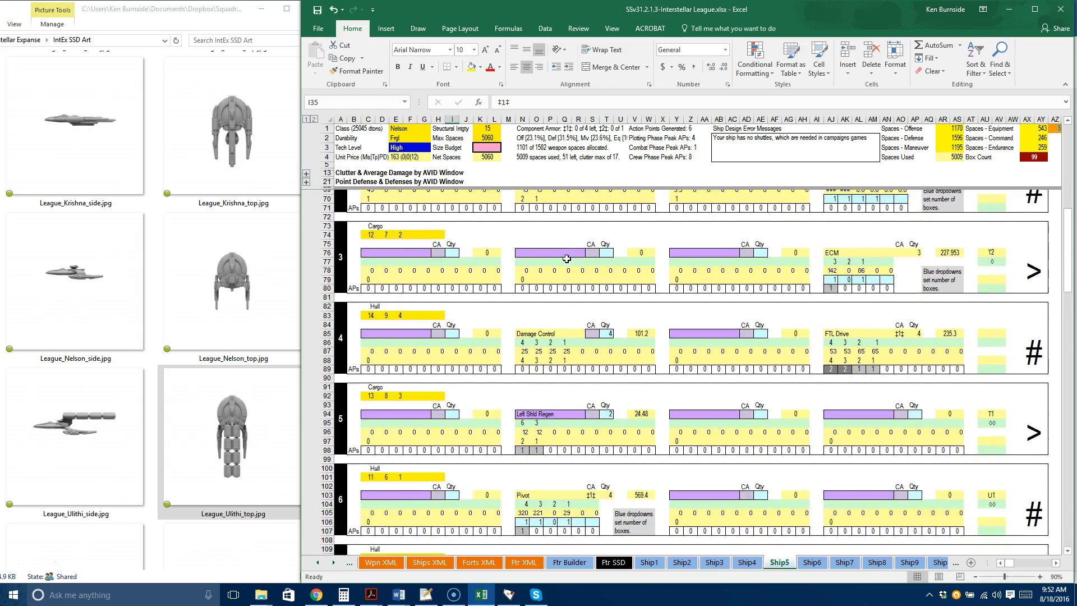
scroll(566, 258, "down", 12)
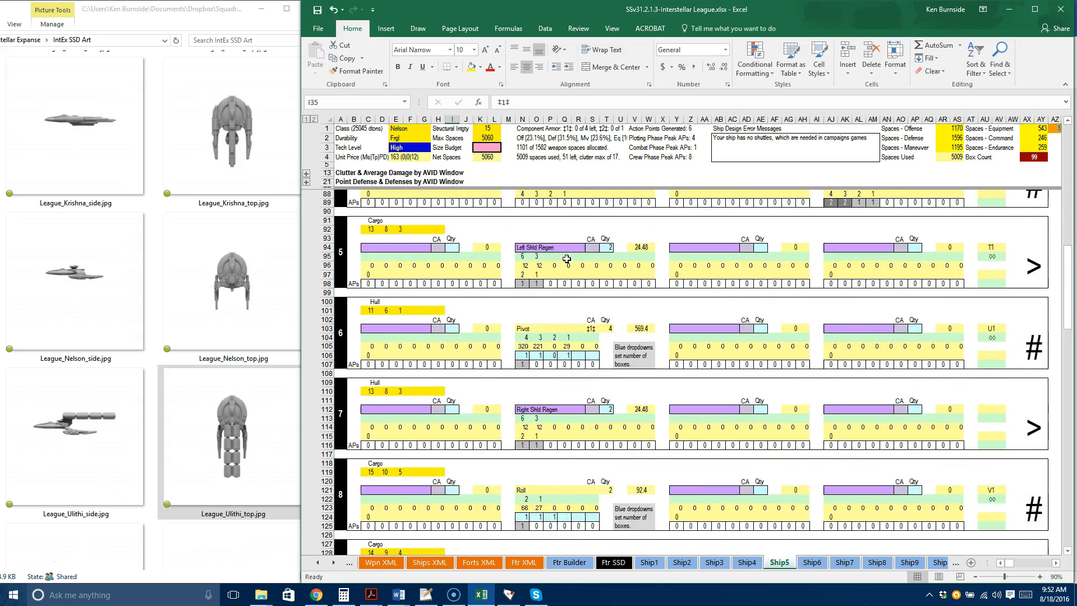
scroll(567, 259, "down", 3)
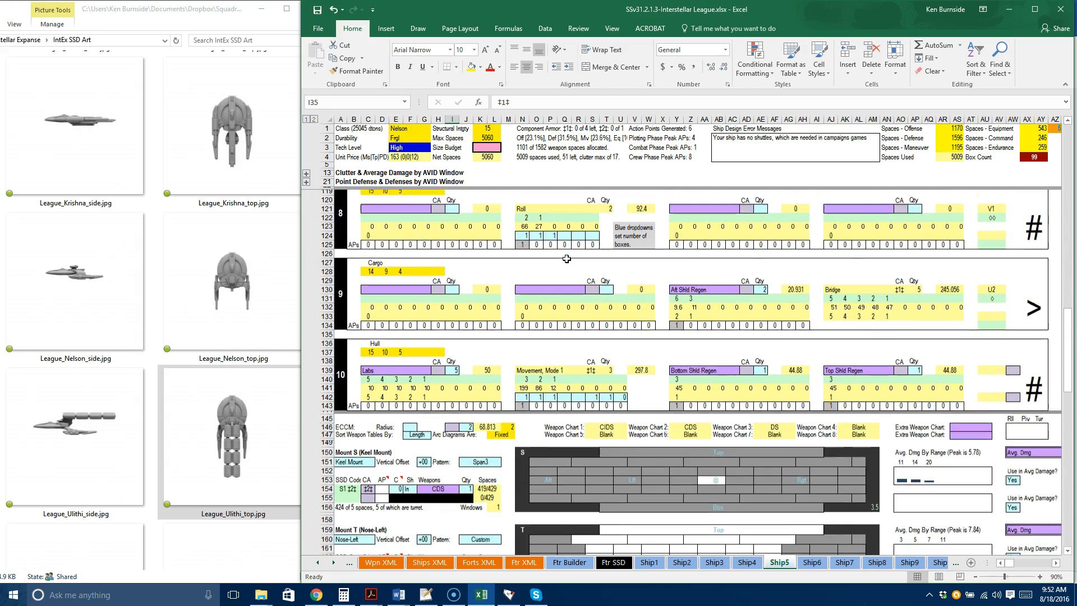
scroll(566, 259, "down", 9)
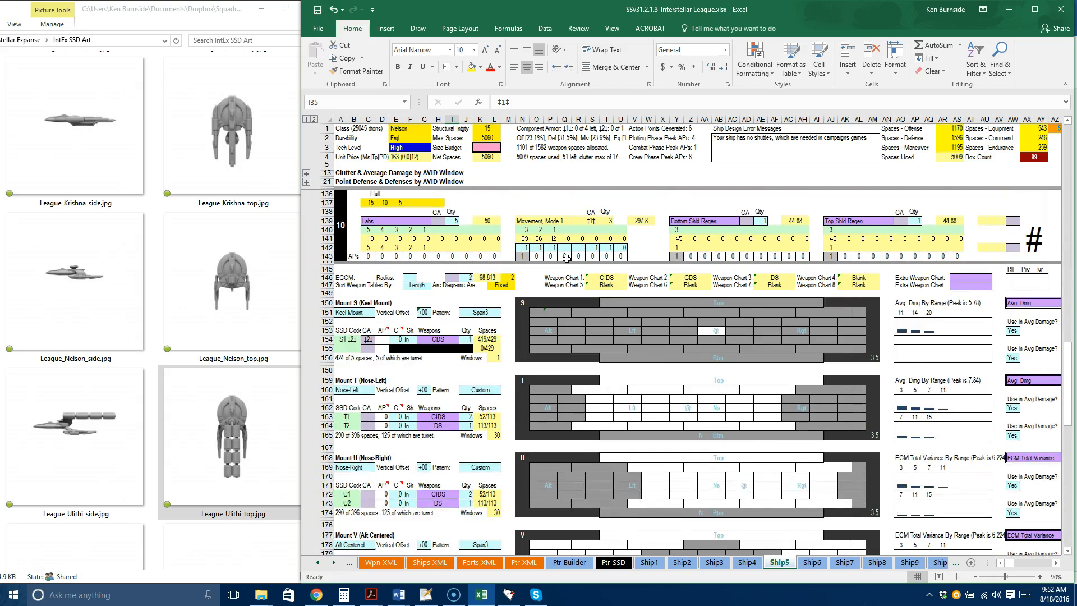
scroll(567, 259, "down", 5)
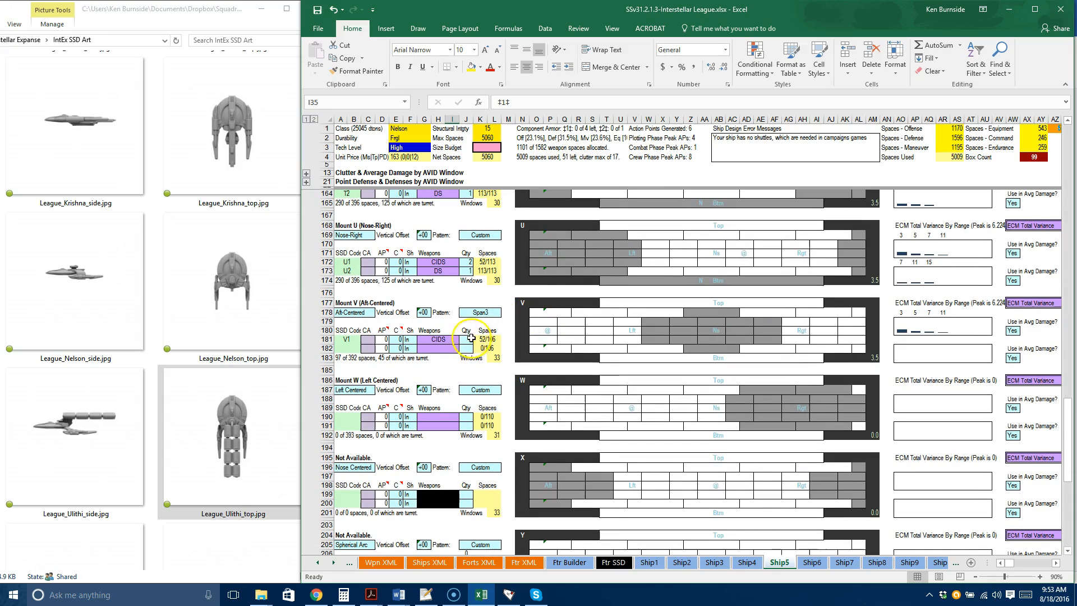
left_click(444, 347)
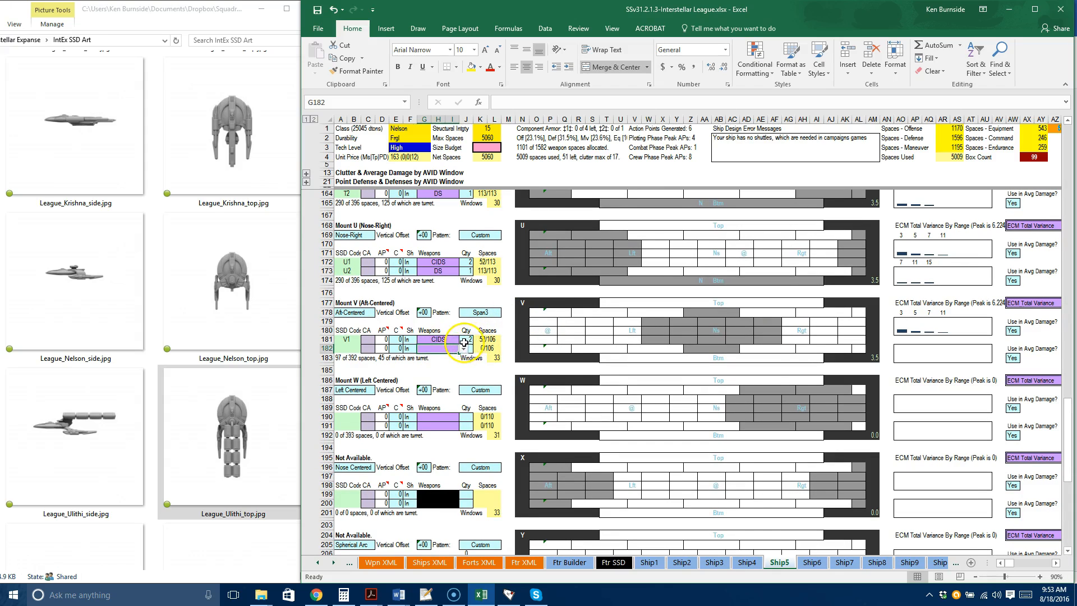
left_click(463, 349)
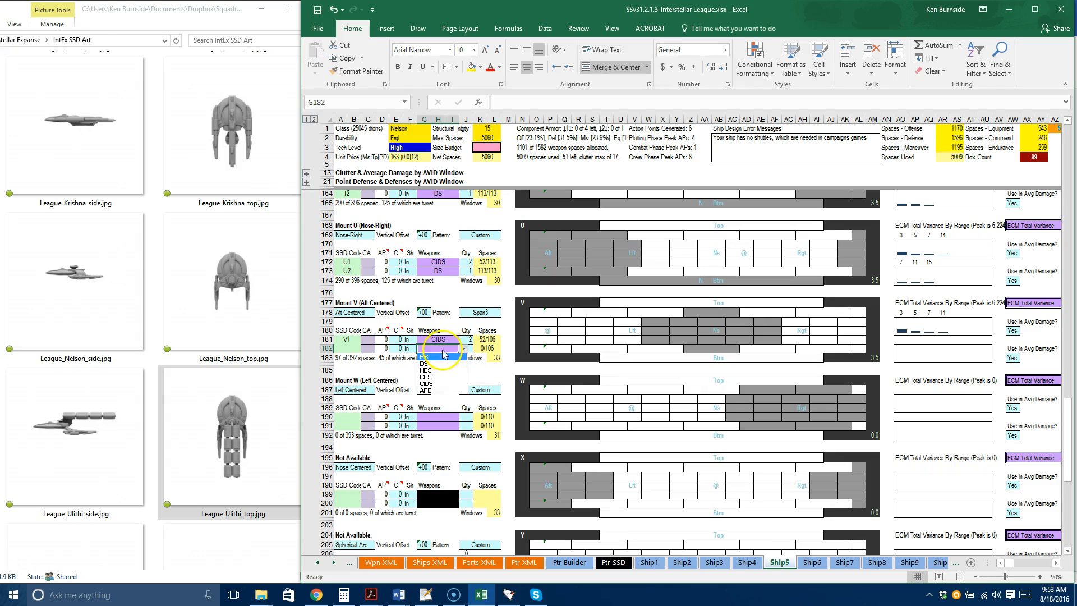
left_click(469, 341)
left_click(469, 339)
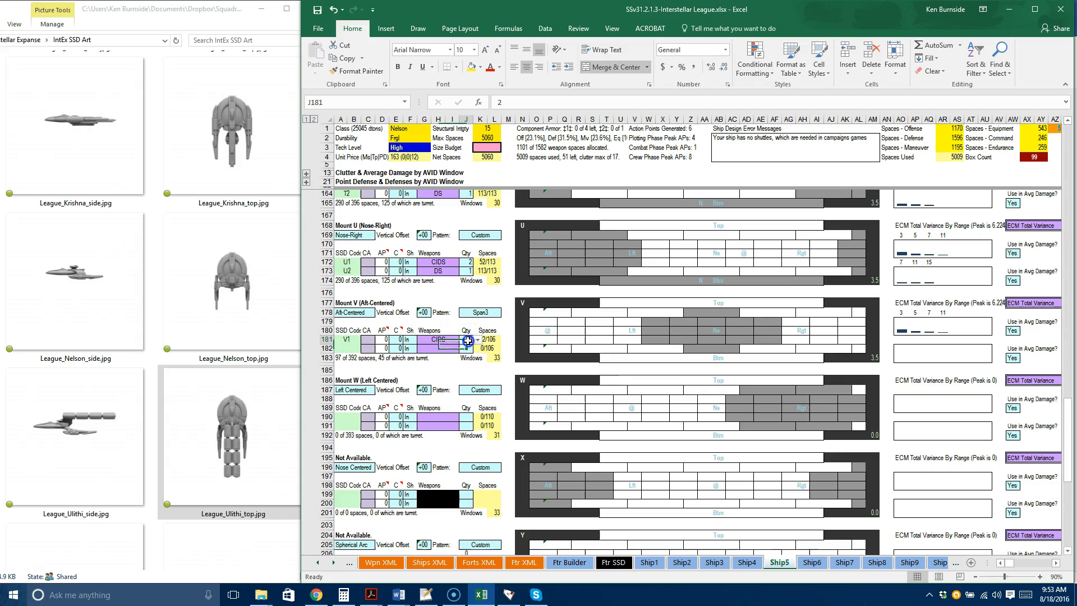
left_click(477, 339)
left_click(470, 362)
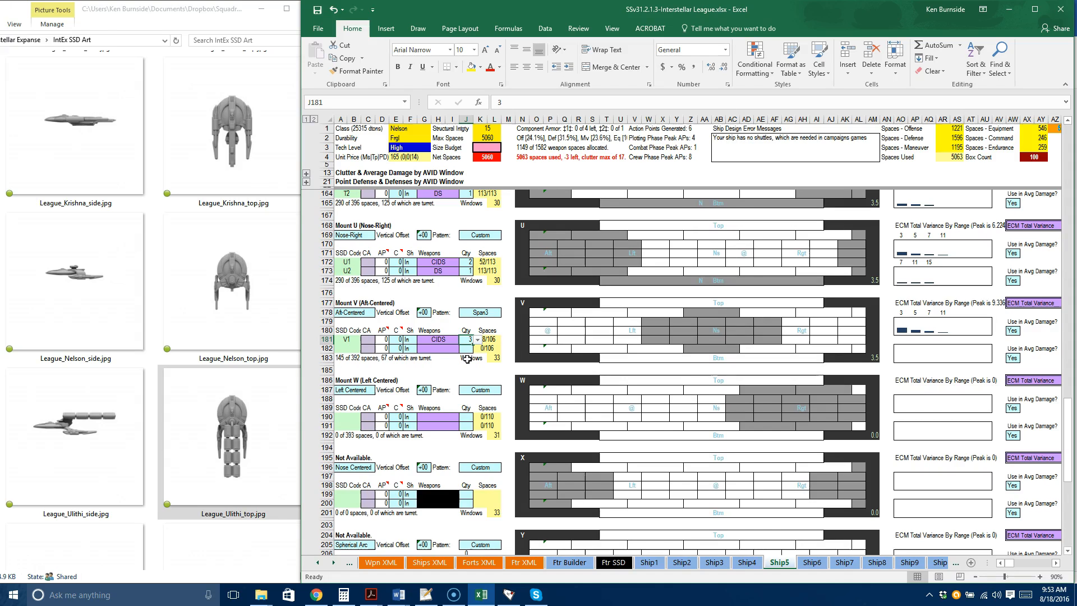
- Reduce the ship's Hull Boxes to 12
scroll(468, 359, "up", 11)
scroll(467, 359, "up", 20)
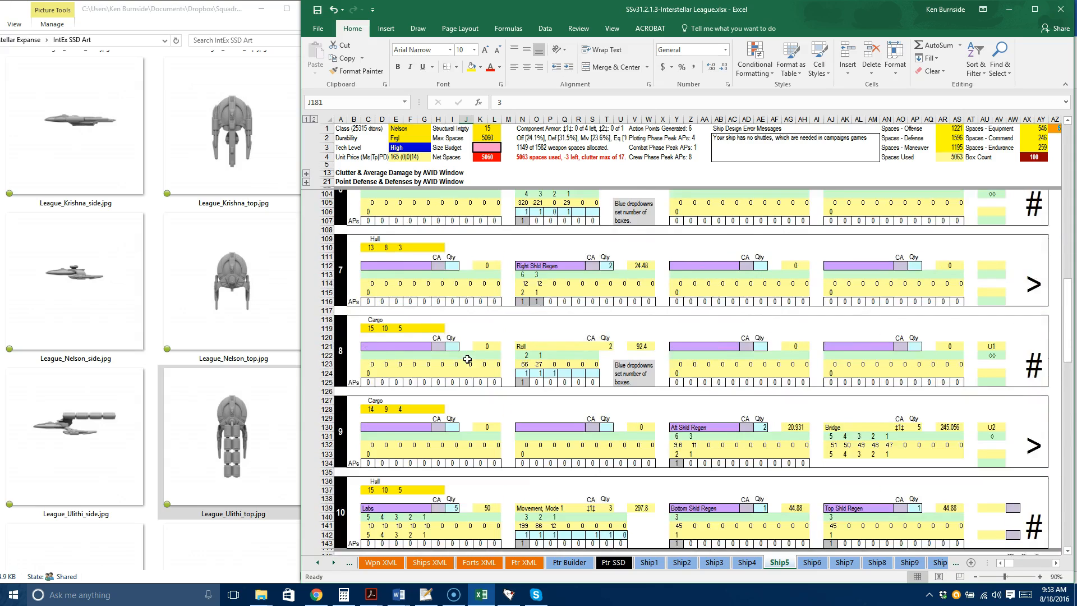
scroll(467, 359, "up", 3)
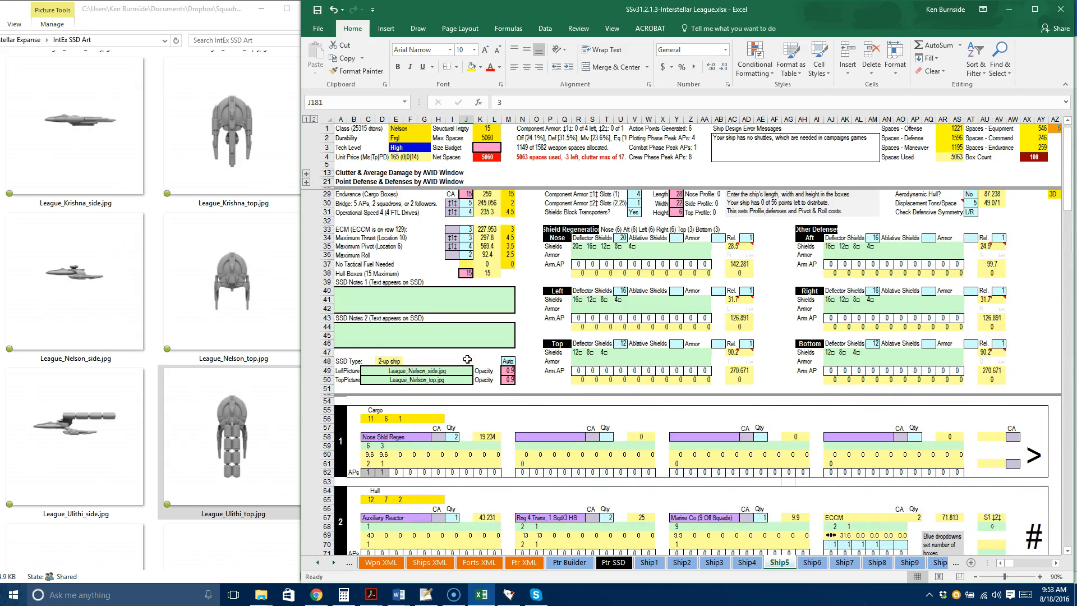
left_click(466, 274)
type("12")
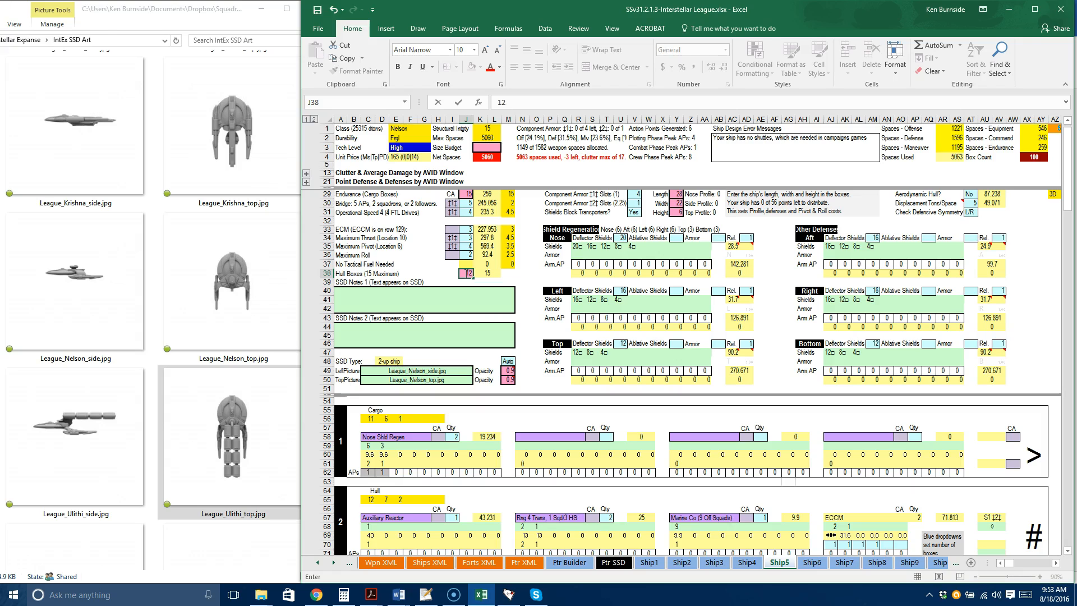
key("Return")
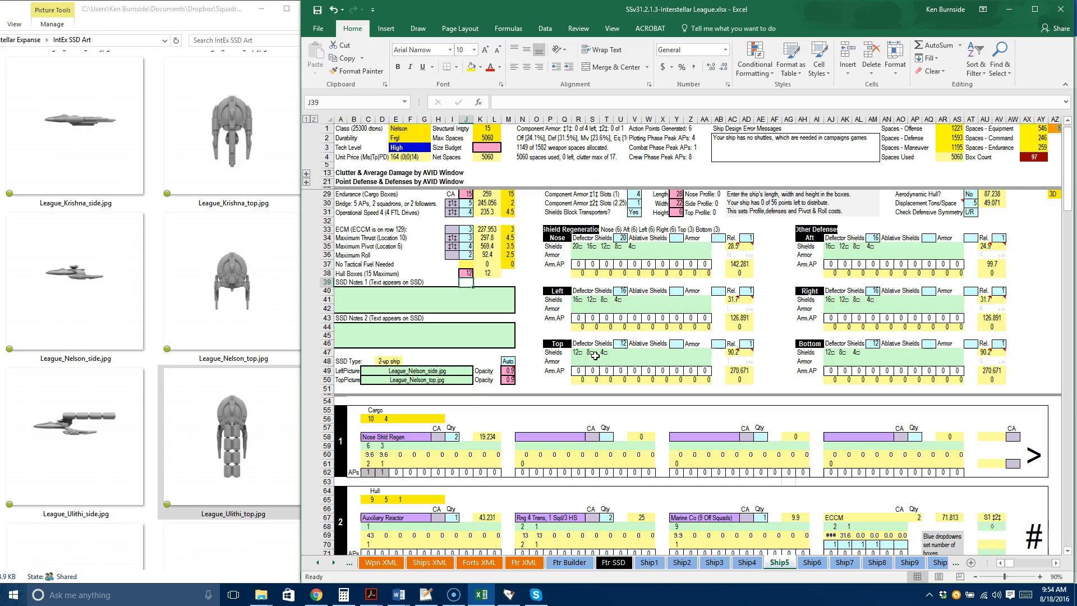
- Expand the Clutter & Average Damage and Point Defense & Defenses sections, and select the first average damage table's Range value
scroll(596, 358, "up", 1)
scroll(596, 358, "up", 1)
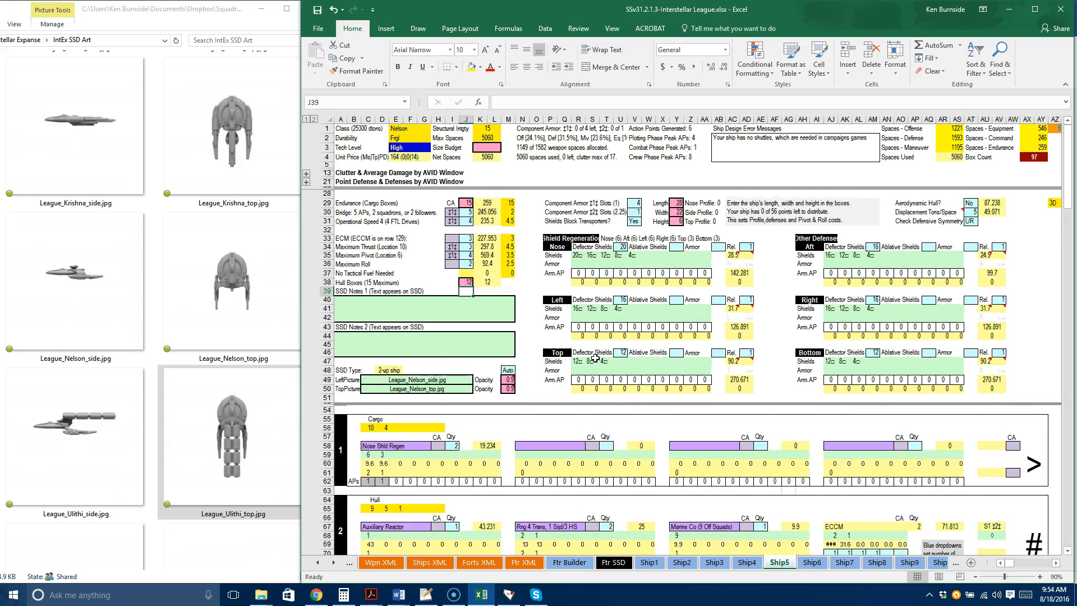
left_click(306, 176)
left_click(309, 187)
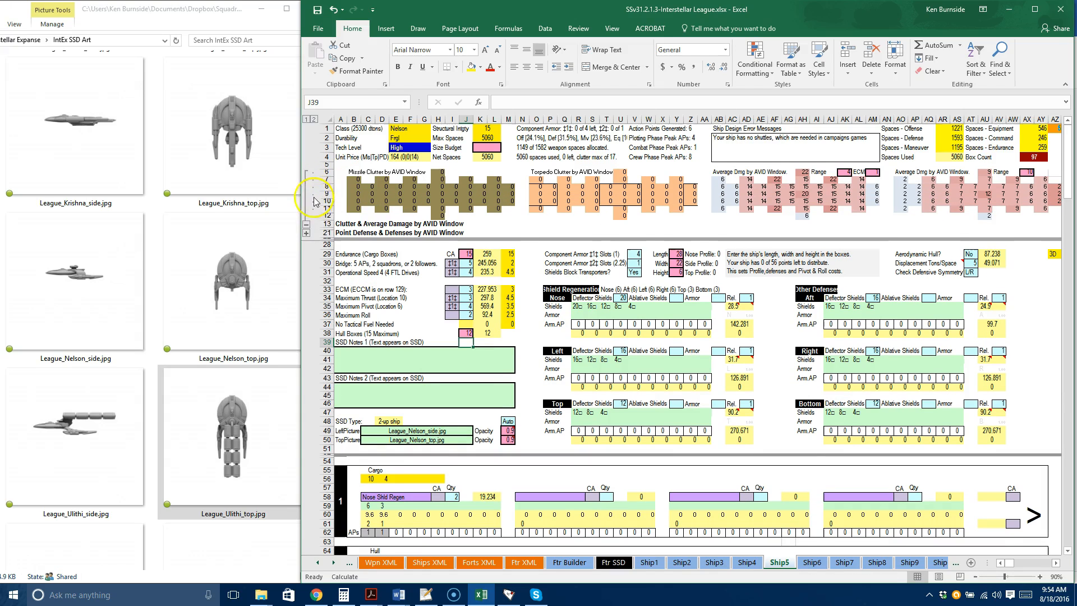
left_click(306, 234)
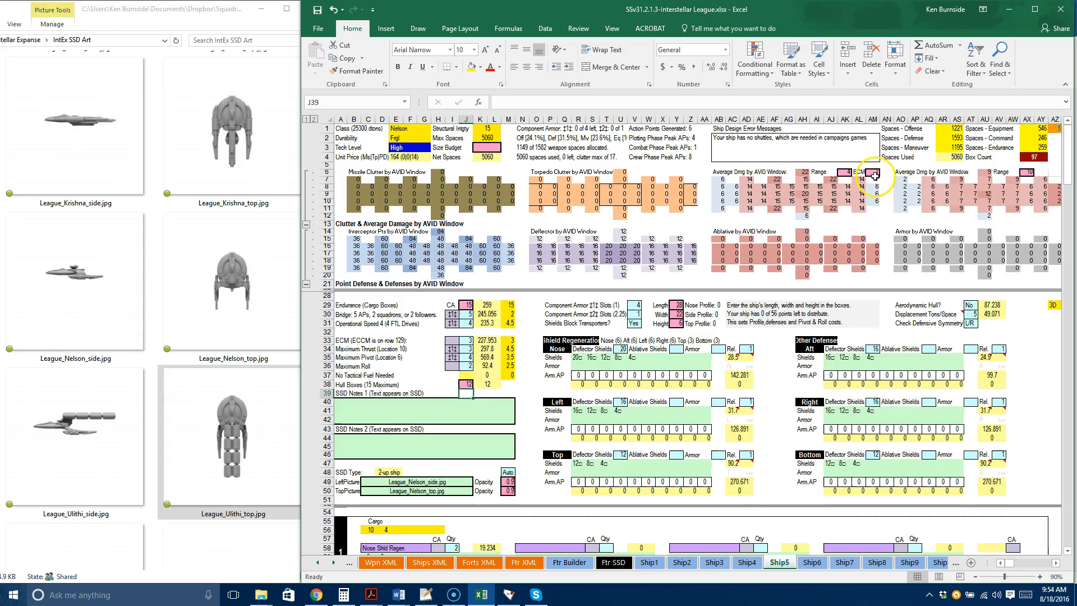
left_click(845, 173)
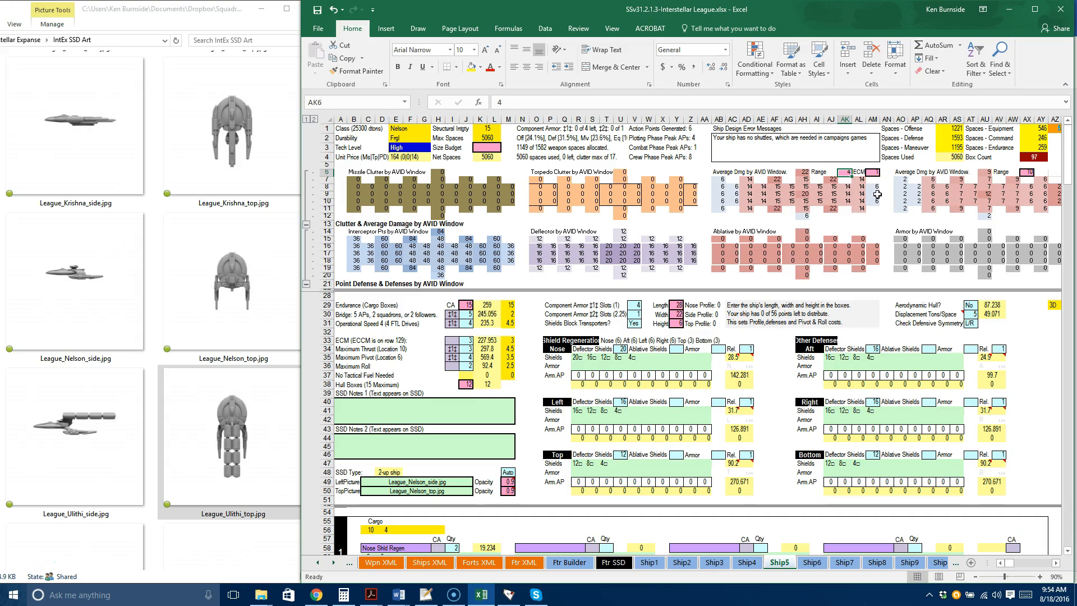
- Set the second average damage table's Range to 7 and the average damage ECM value to 0
left_click(1026, 172)
type("7")
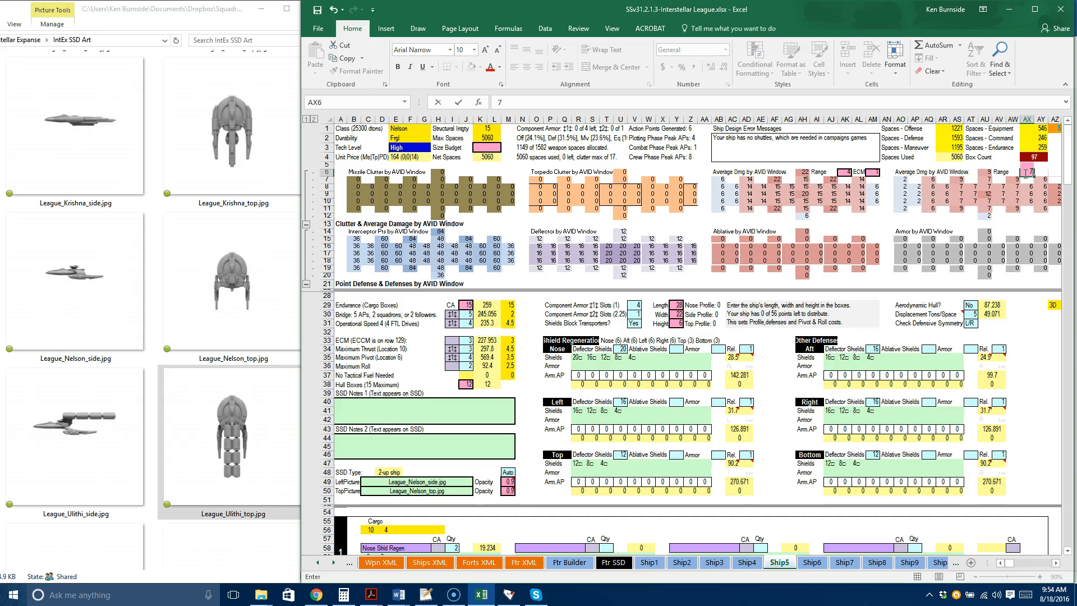
key("Return")
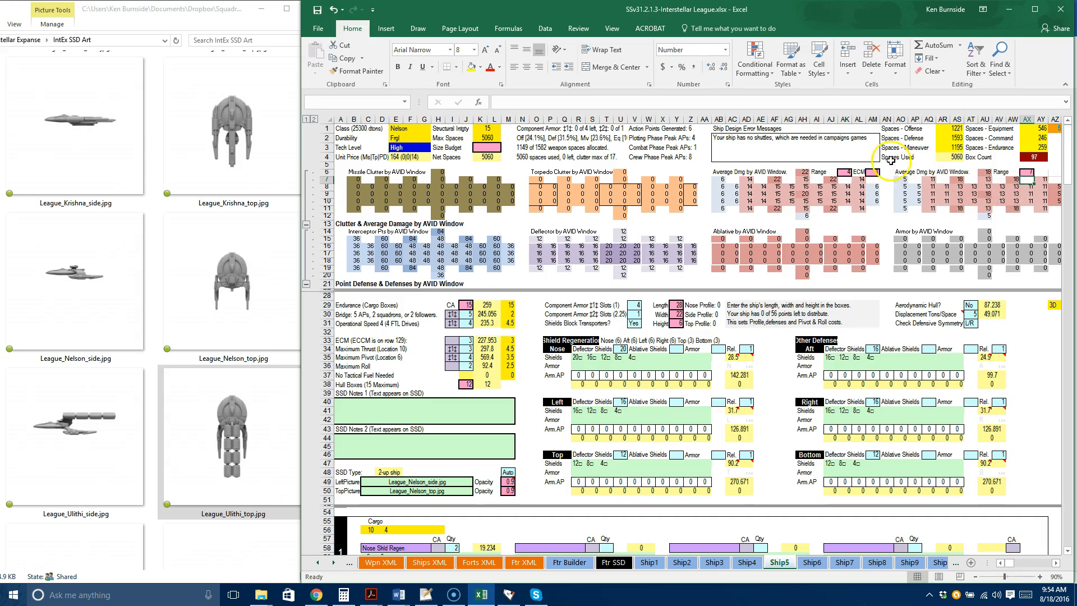
left_click(874, 172)
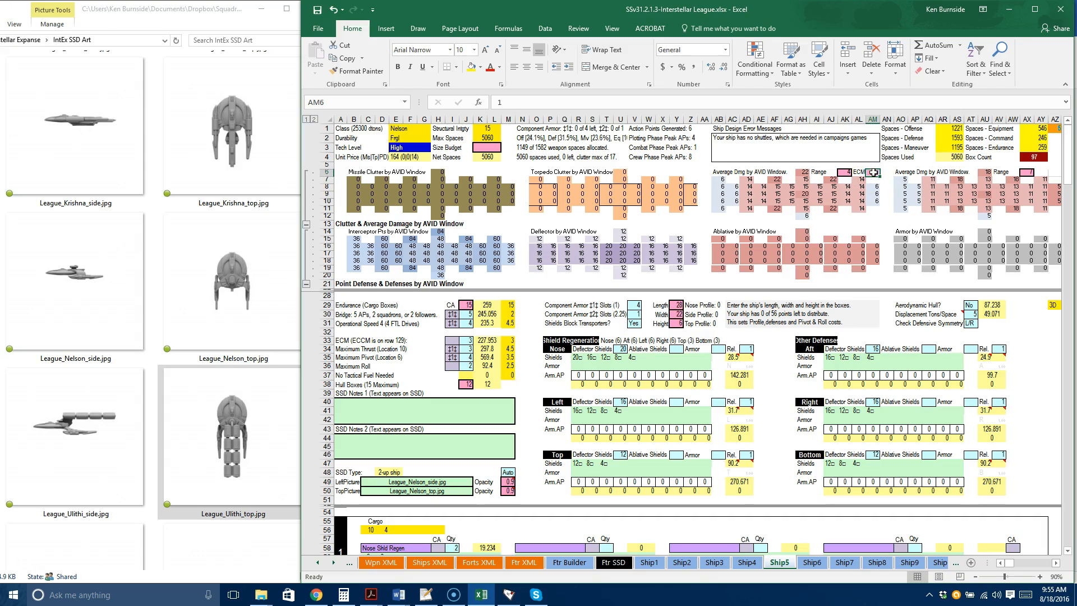
type("0")
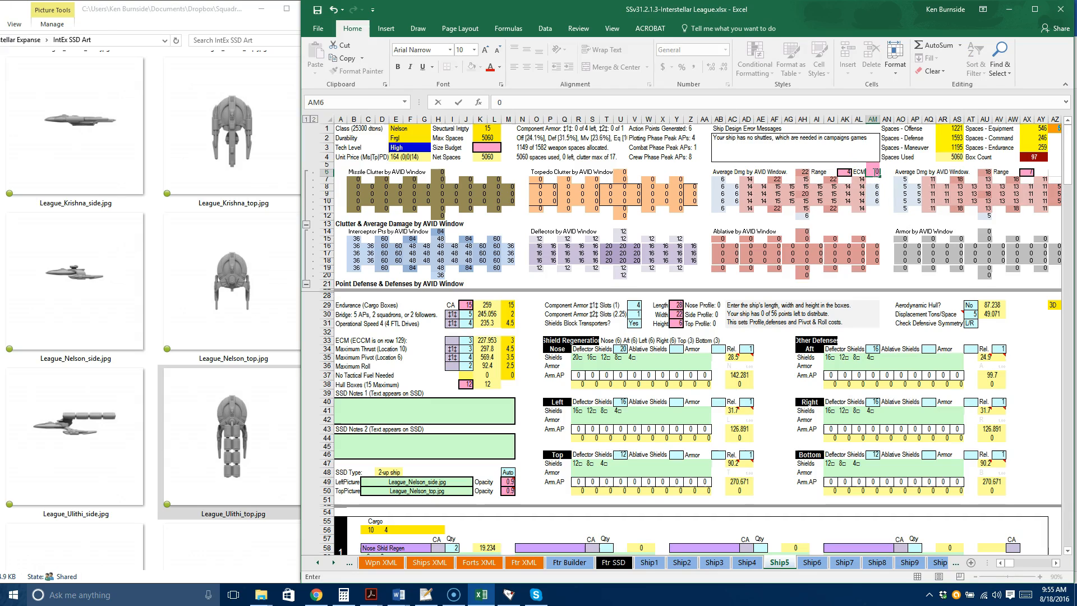
key("Return")
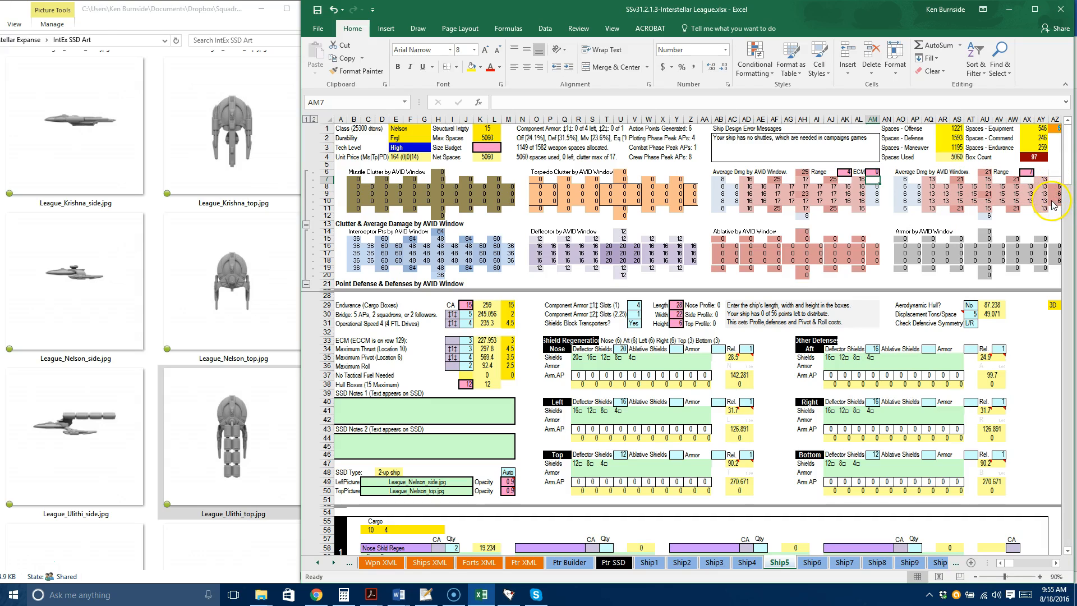
- Set the second average damage table's Range to 11
left_click(1027, 172)
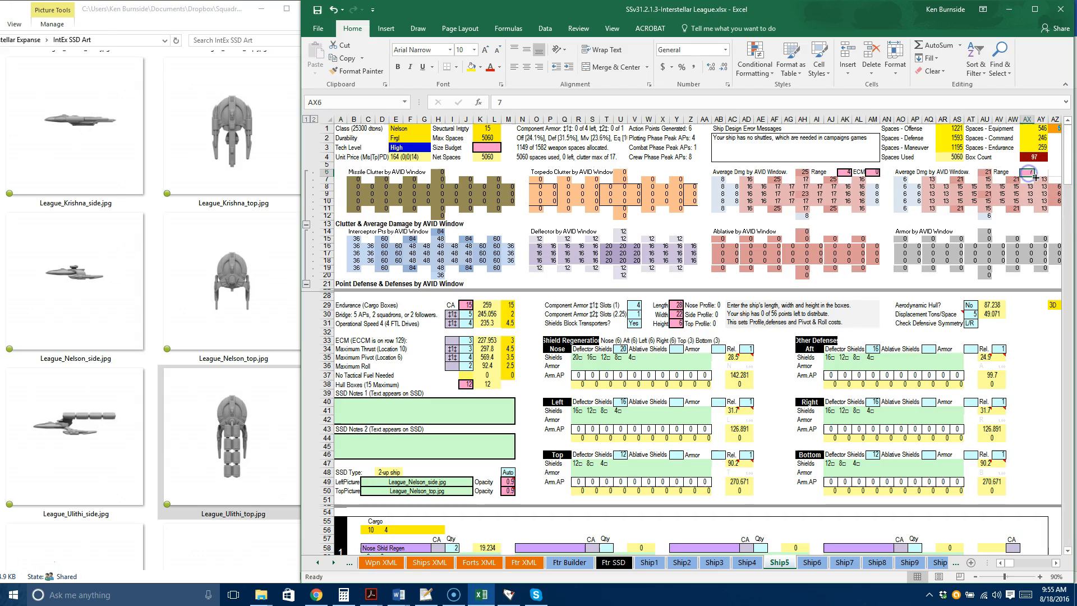
type("10")
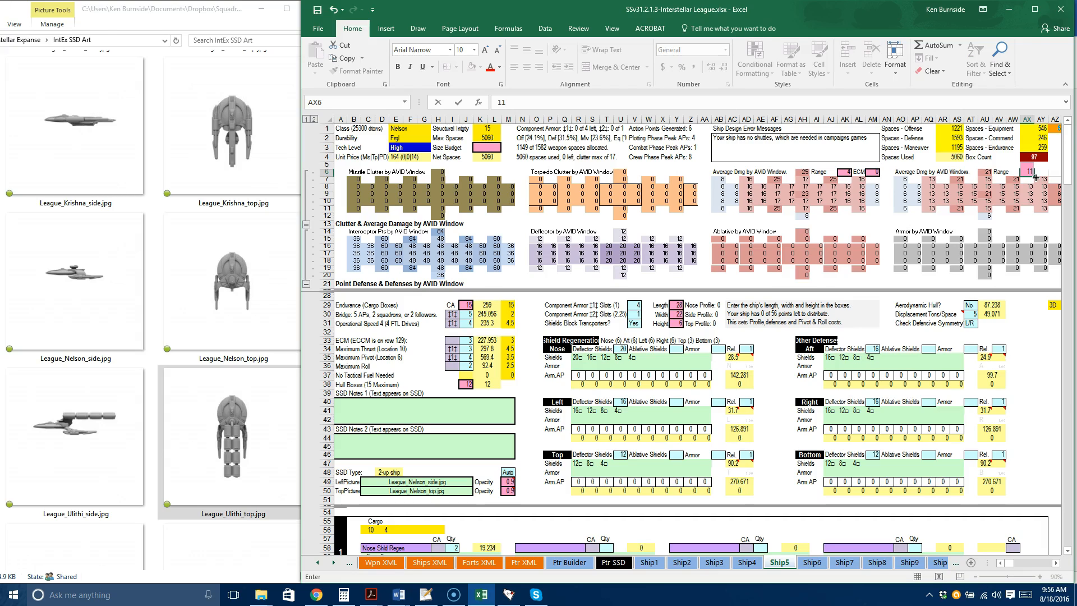
key("Return")
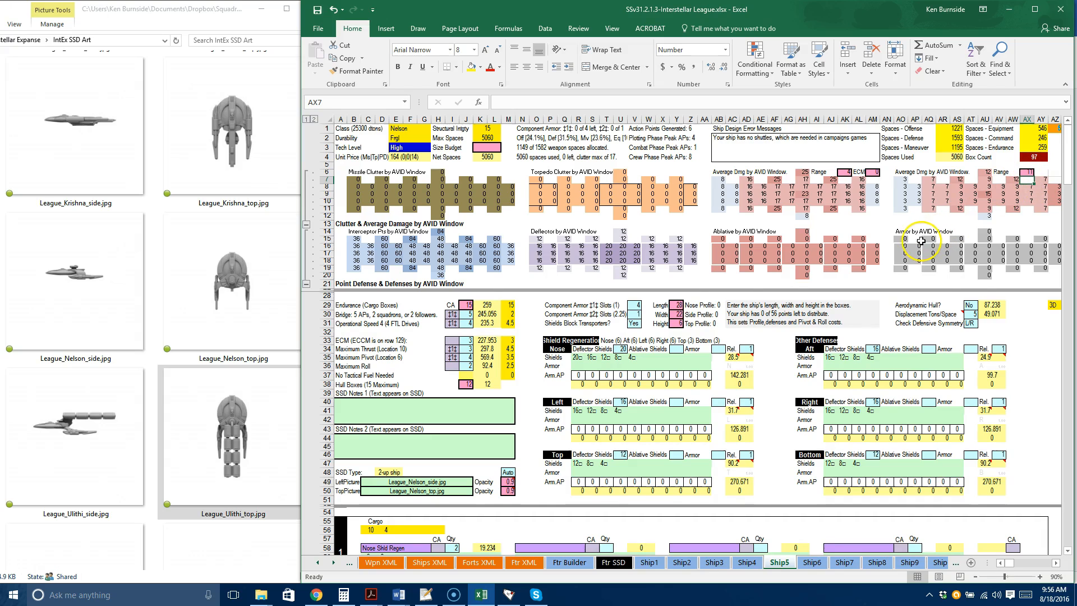
- Switch the by-range charts of Mount U (Nose-Right) and Mount V (Aft-Centered) to Avg. Dmg
scroll(920, 241, "down", 13)
scroll(922, 241, "down", 20)
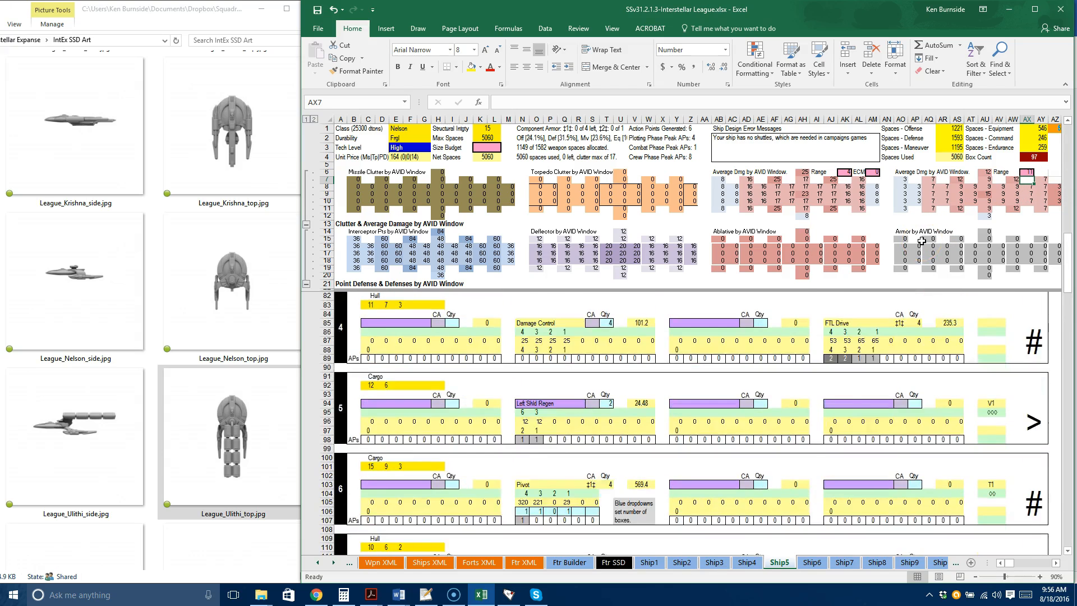
scroll(922, 241, "down", 3)
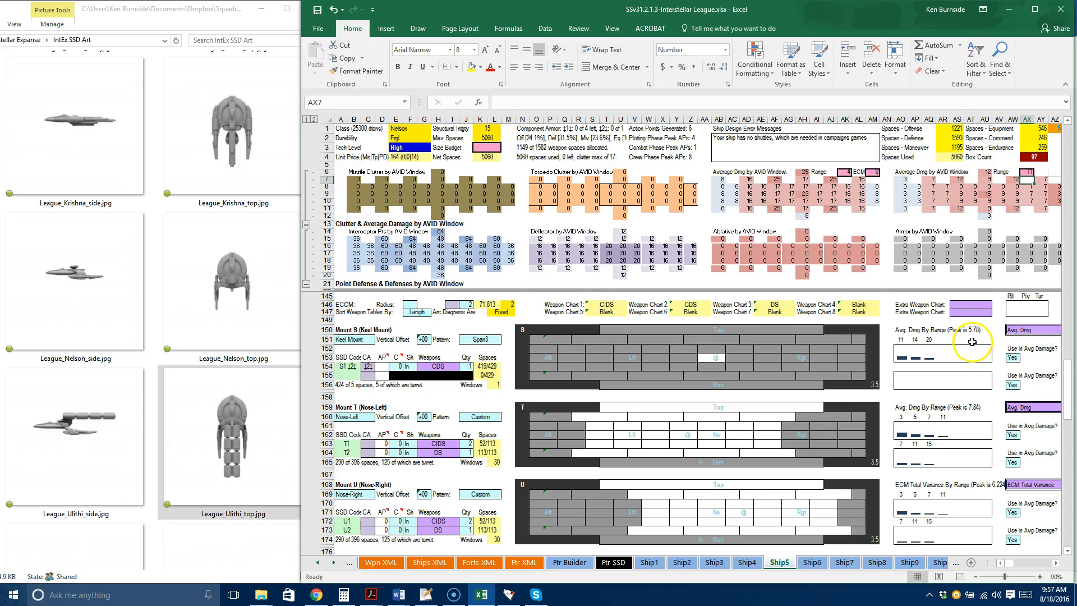
scroll(972, 341, "down", 3)
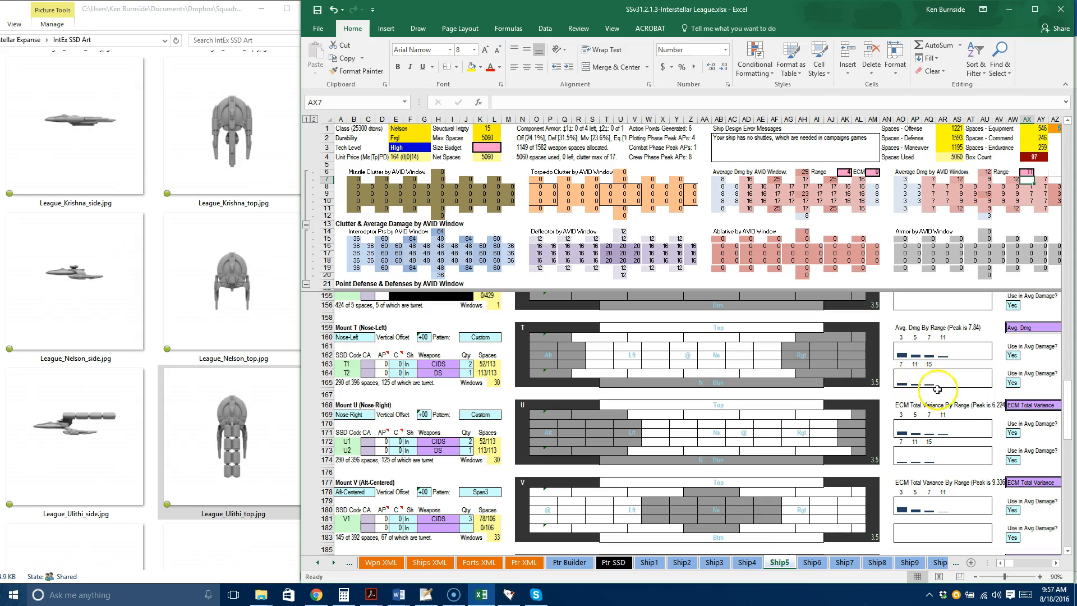
left_click(1037, 407)
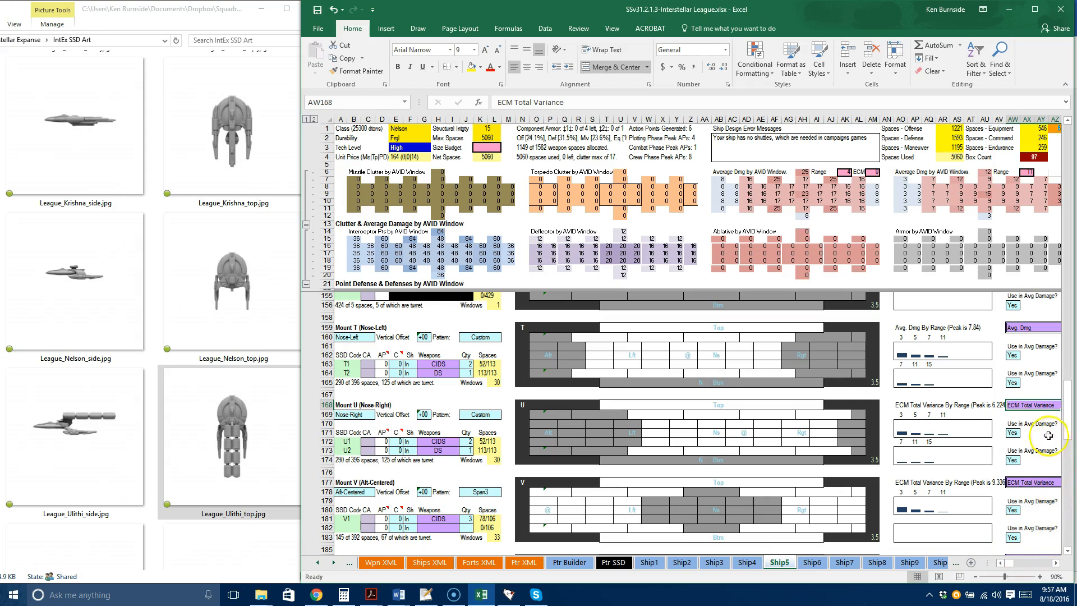
left_click_drag(1011, 563, 1018, 565)
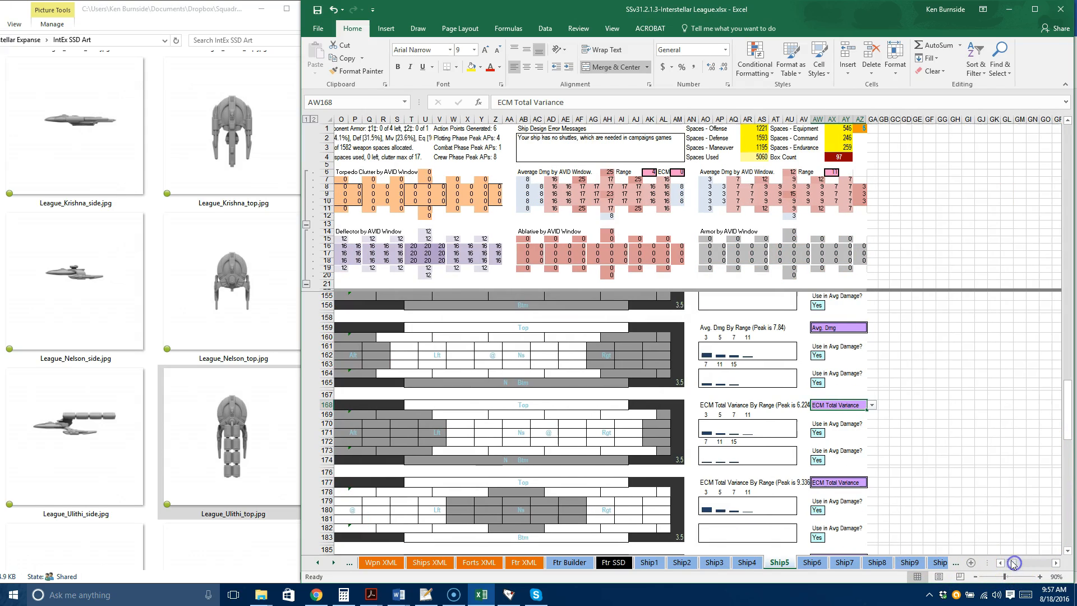
left_click(872, 405)
left_click(865, 421)
left_click(873, 486)
left_click(873, 484)
left_click(863, 502)
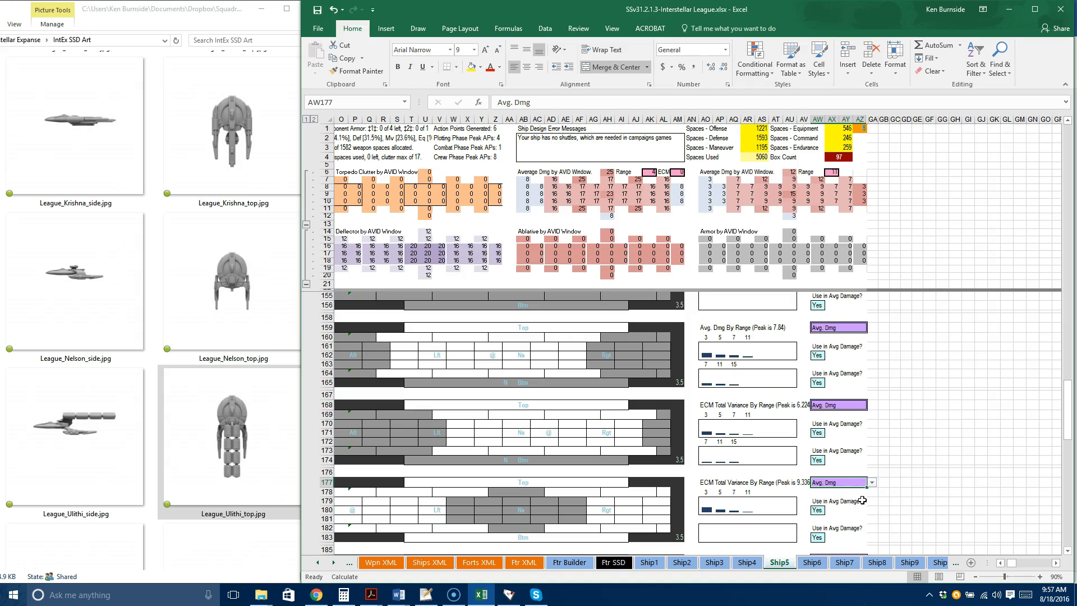
- Switch the by-range chart of Mount W (Left Centered) to Avg. Dmg
left_click(1012, 563)
left_click_drag(1011, 563, 996, 565)
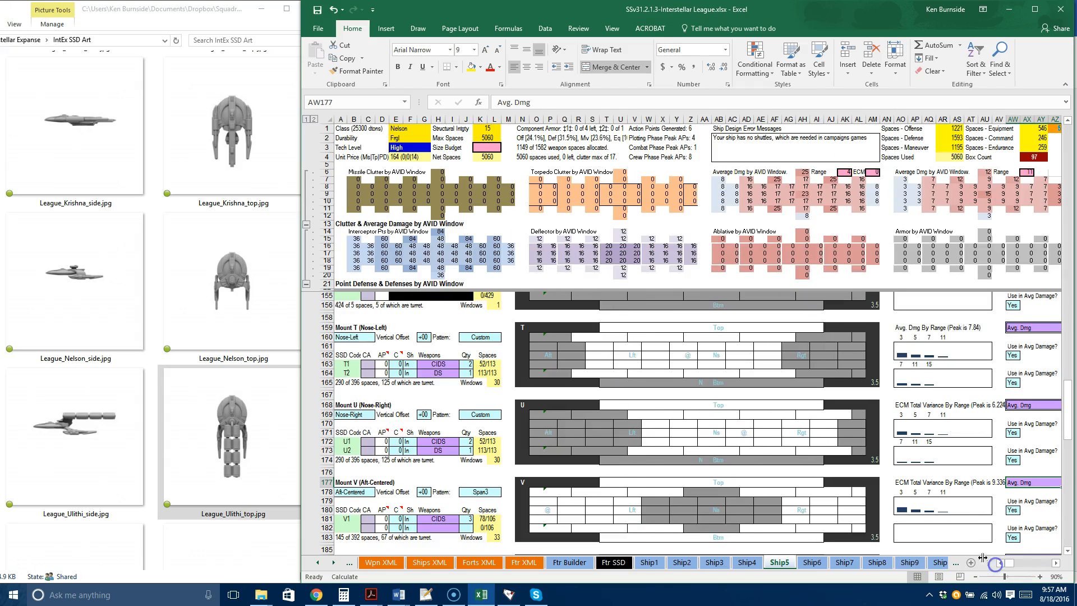
scroll(883, 481, "down", 1)
scroll(882, 481, "down", 3)
left_click(1036, 461)
left_click(1056, 563)
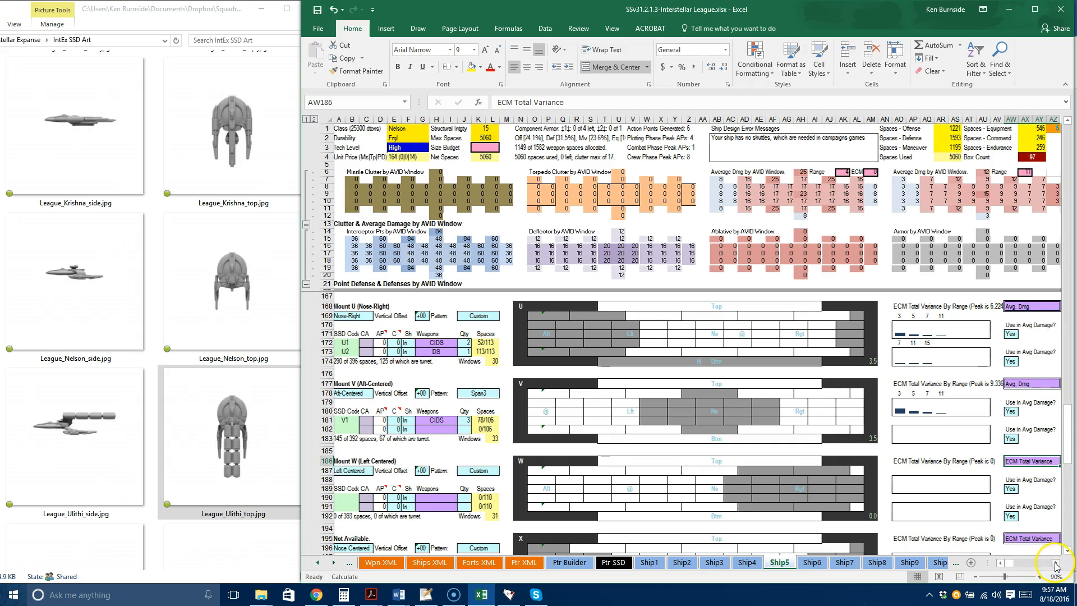
left_click(1056, 563)
left_click(1026, 461)
left_click(1018, 477)
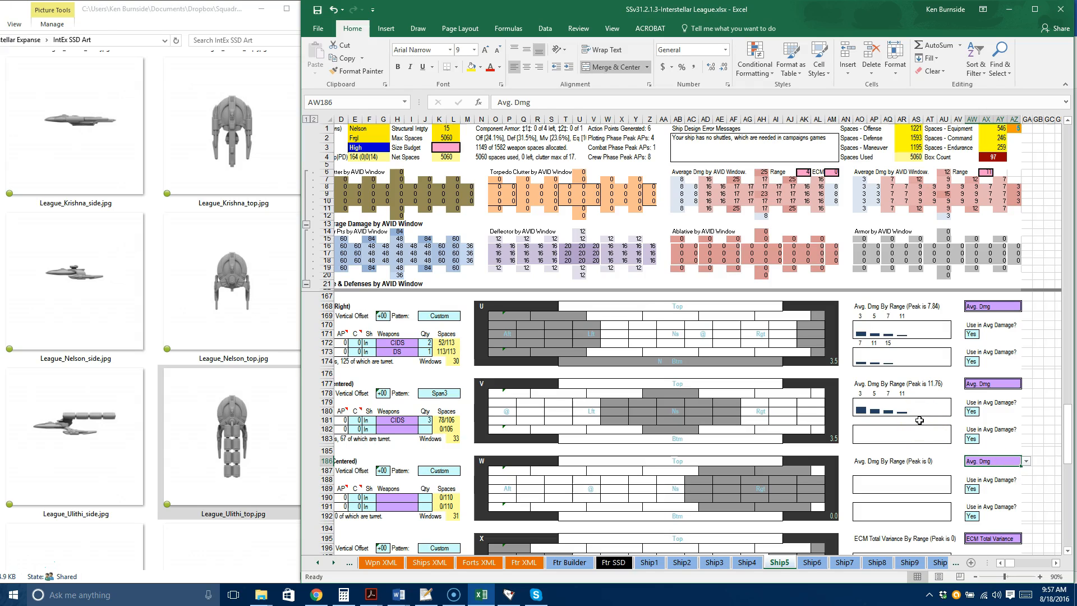
- Compare the average damage by range charts of Mounts S, T, U and V
scroll(920, 421, "up", 3)
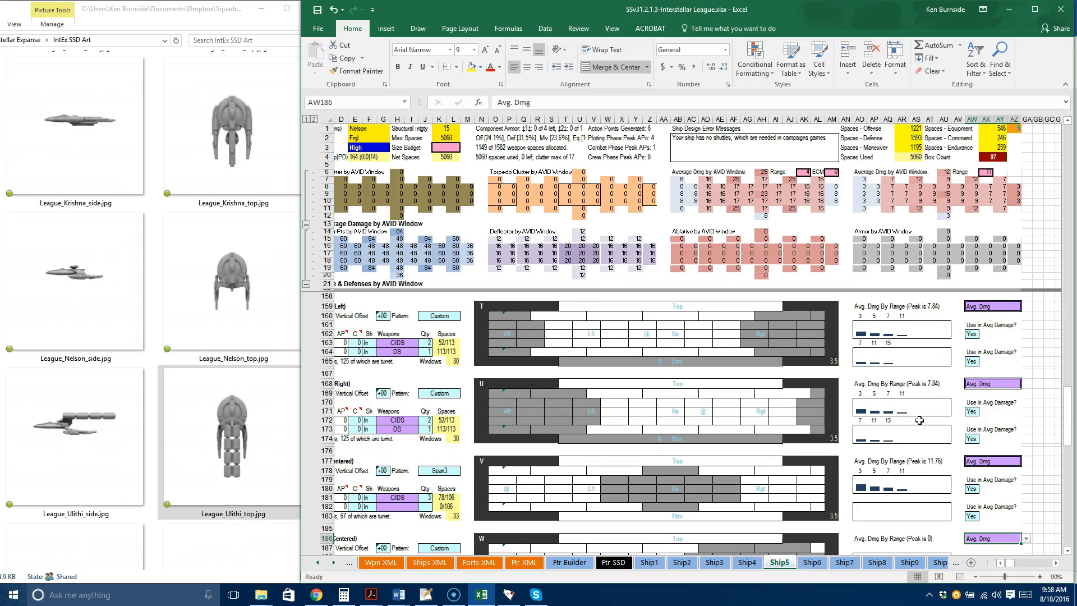
scroll(920, 421, "up", 2)
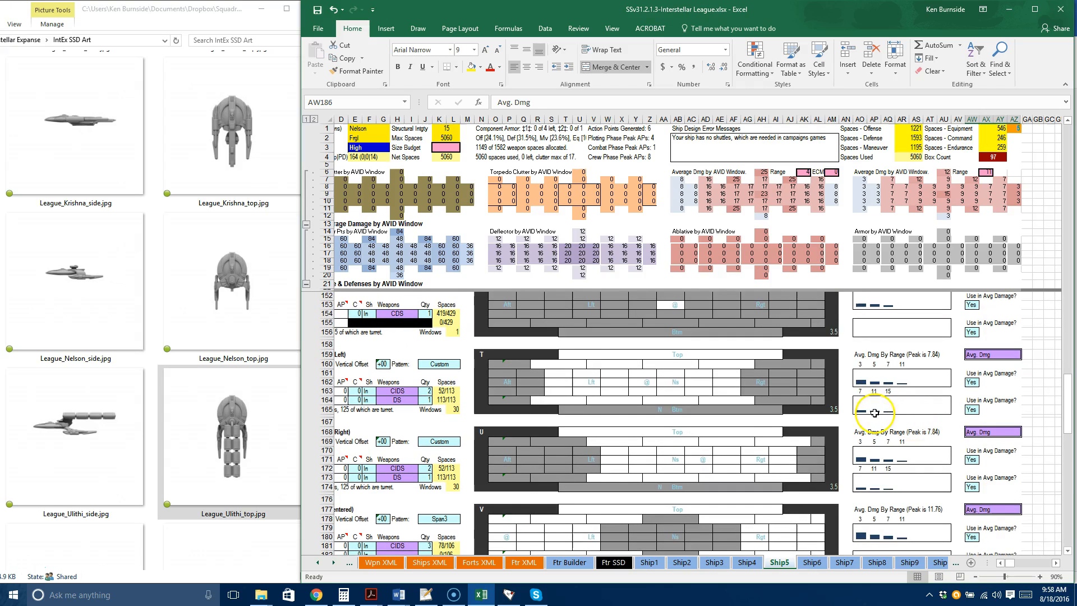
scroll(875, 407, "up", 1)
scroll(876, 407, "up", 3)
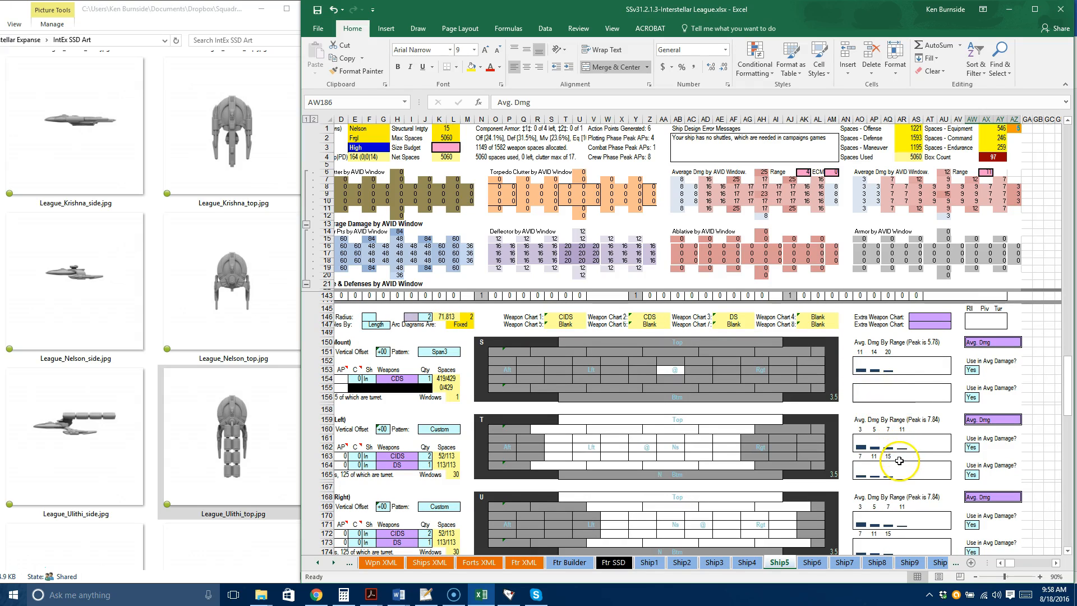
scroll(885, 447, "up", 3)
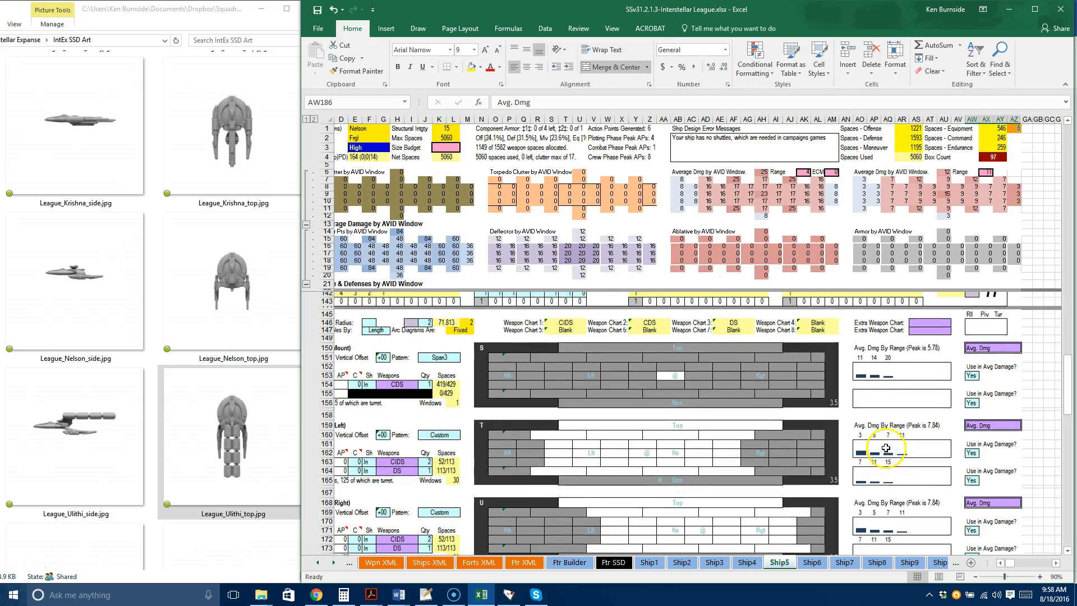
scroll(885, 447, "down", 3)
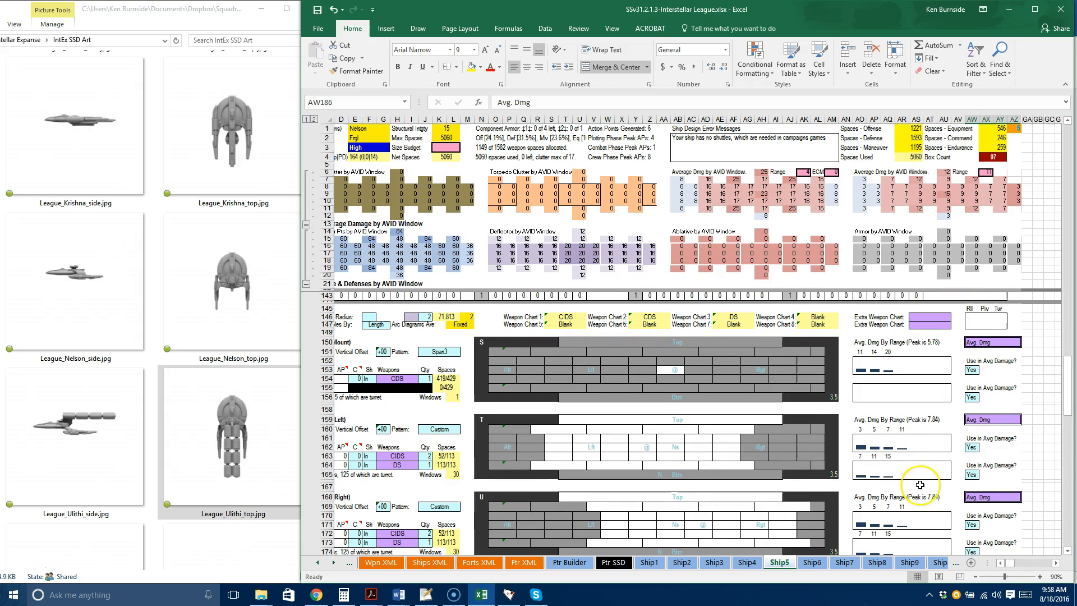
left_click_drag(1010, 564, 994, 563)
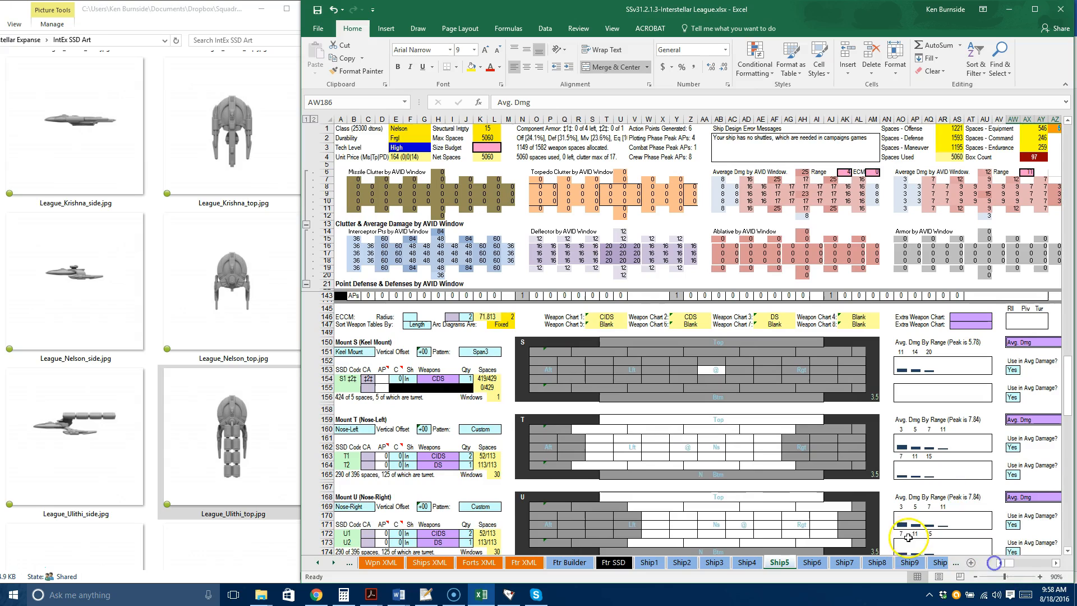
- Try Mount S as a Nose Fixed mount with HDS in both weapon slots
left_click(358, 351)
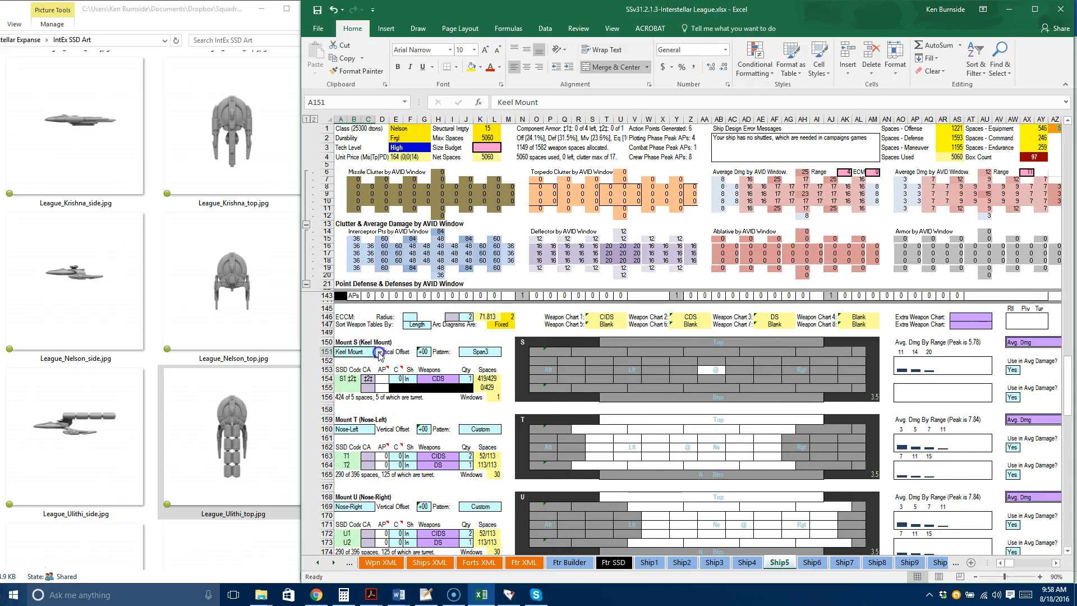
left_click(379, 352)
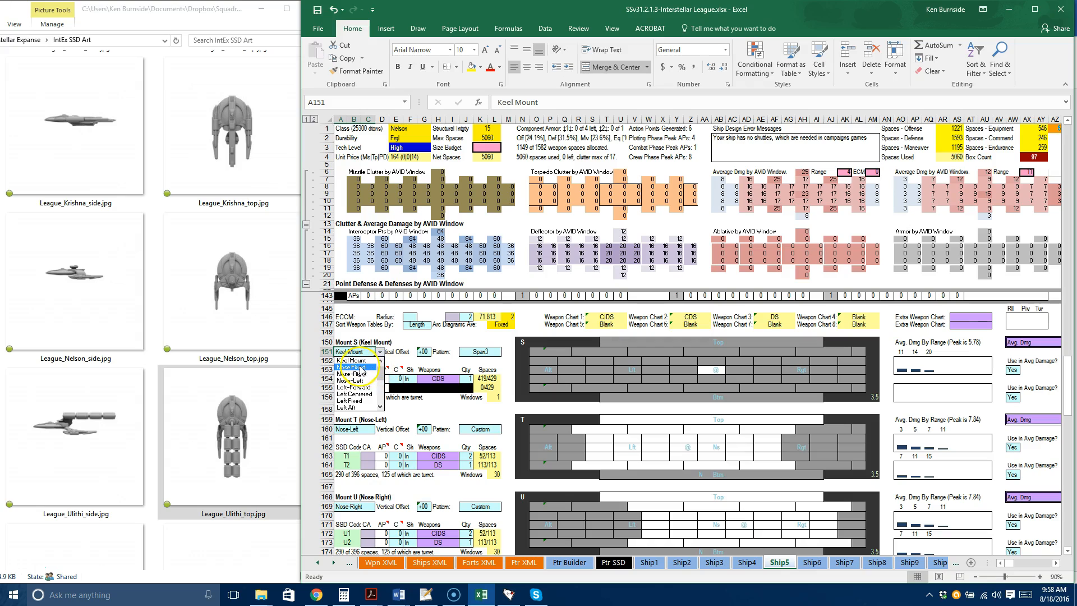
left_click(361, 367)
left_click(453, 389)
left_click(463, 388)
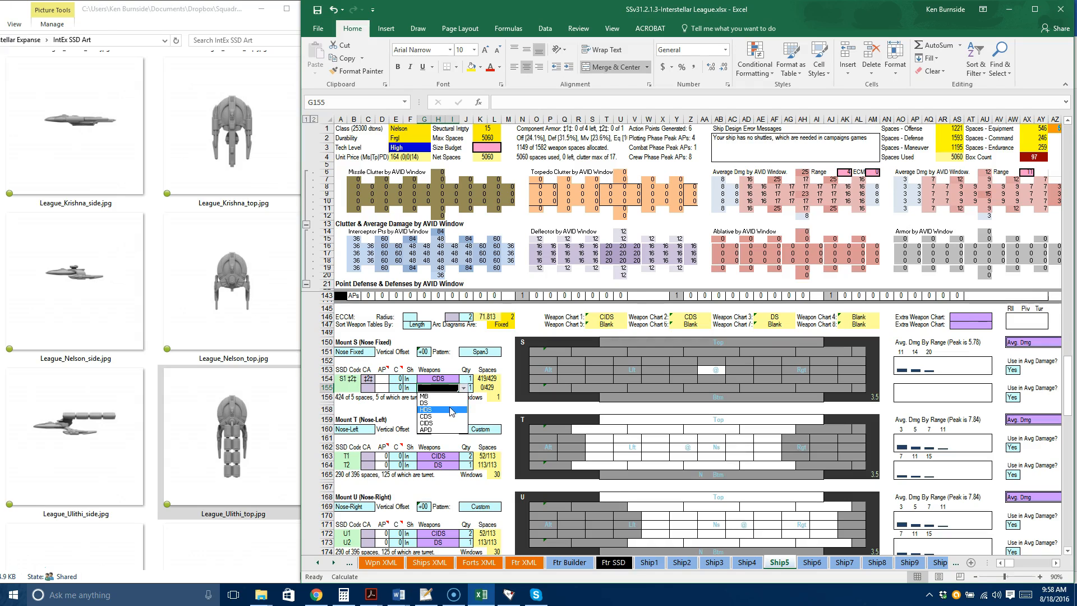
left_click(449, 402)
left_click(451, 379)
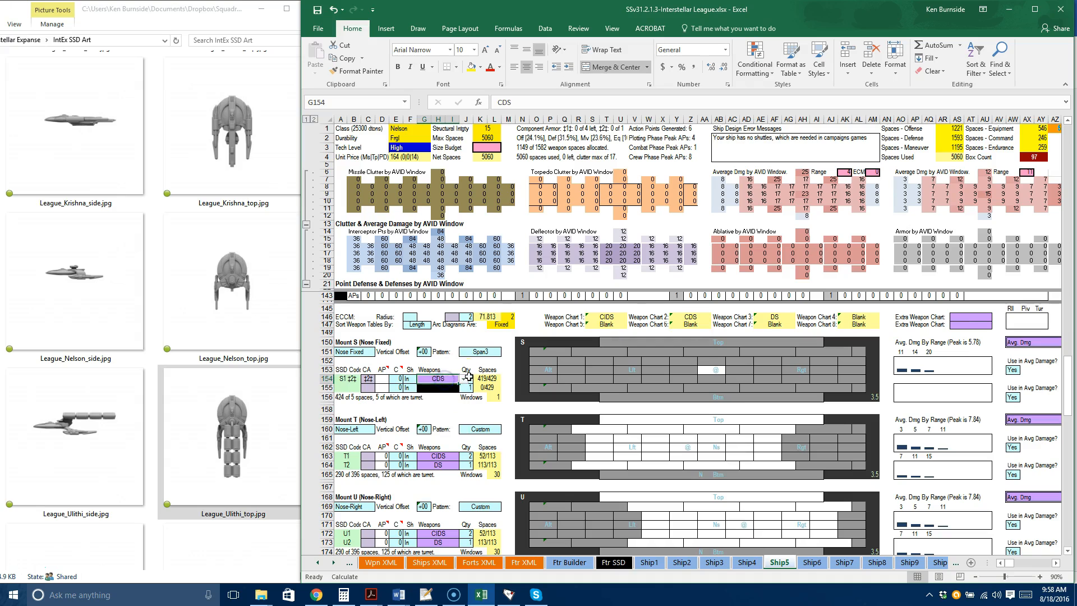
left_click(464, 380)
left_click(466, 400)
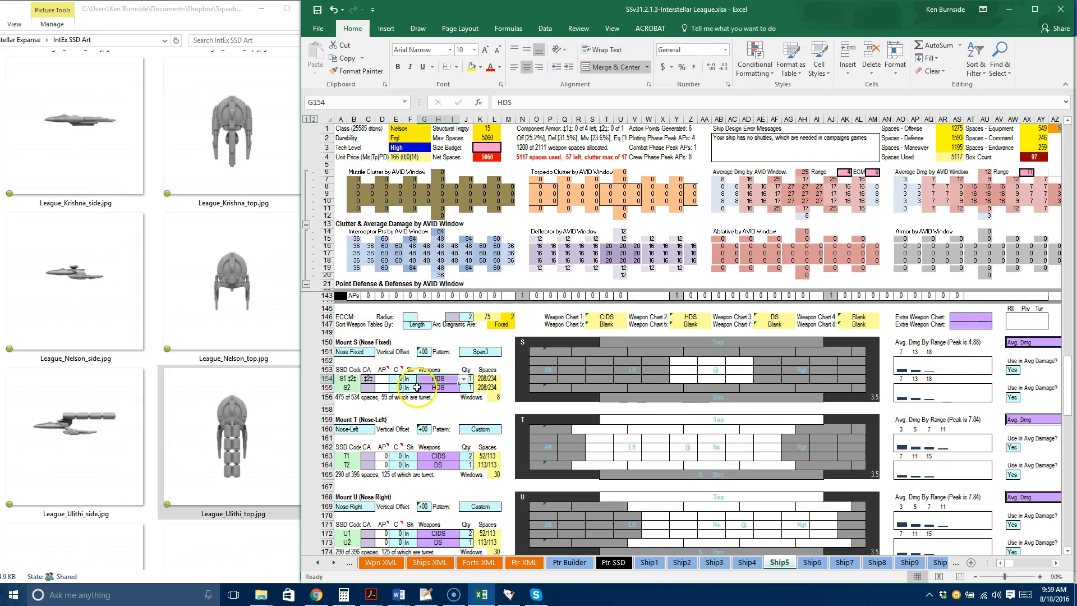
- Clear Mount S's second weapon and set its first weapon to CDS
left_click(461, 389)
left_click(464, 388)
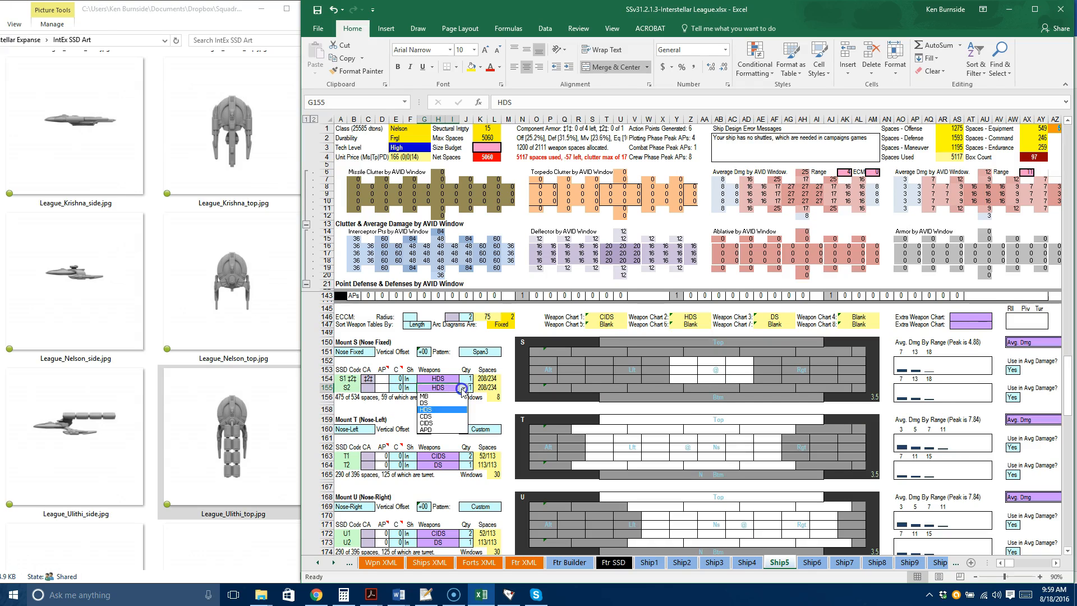
left_click(452, 417)
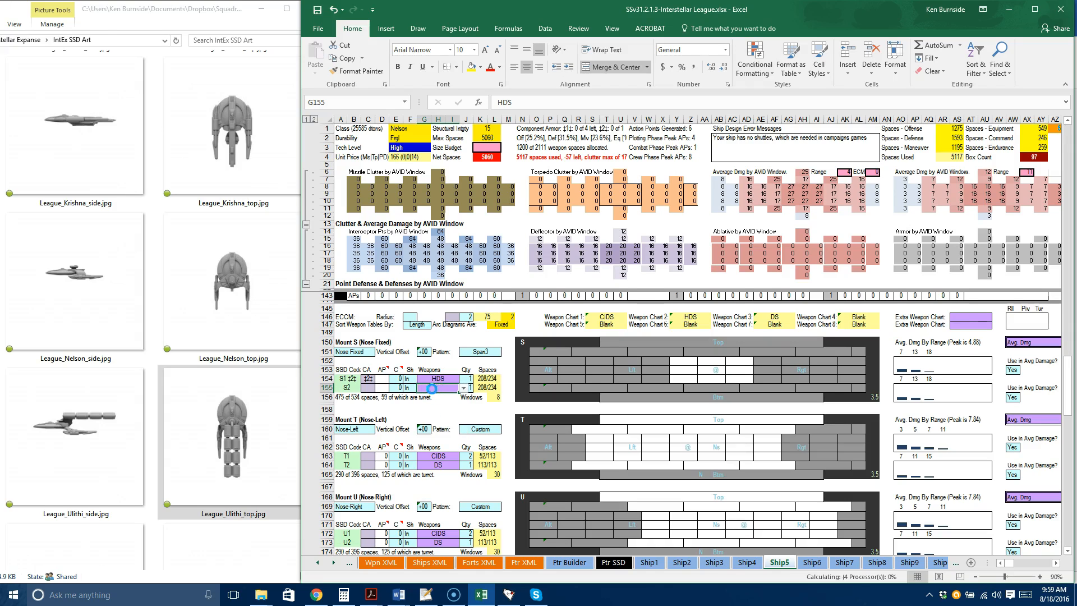
left_click(459, 380)
left_click(463, 380)
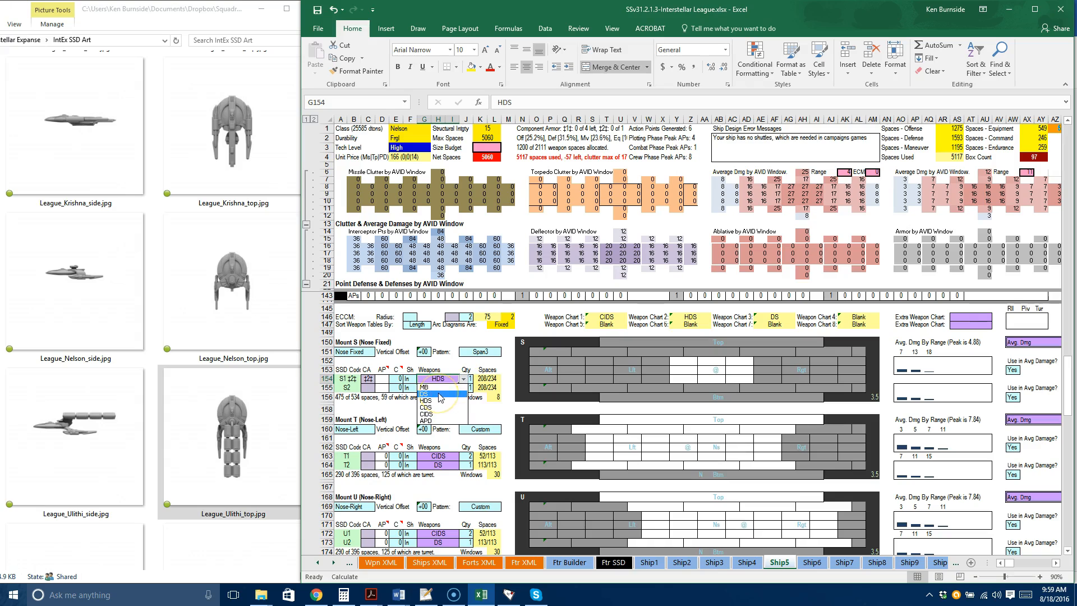
left_click(439, 396)
left_click(439, 408)
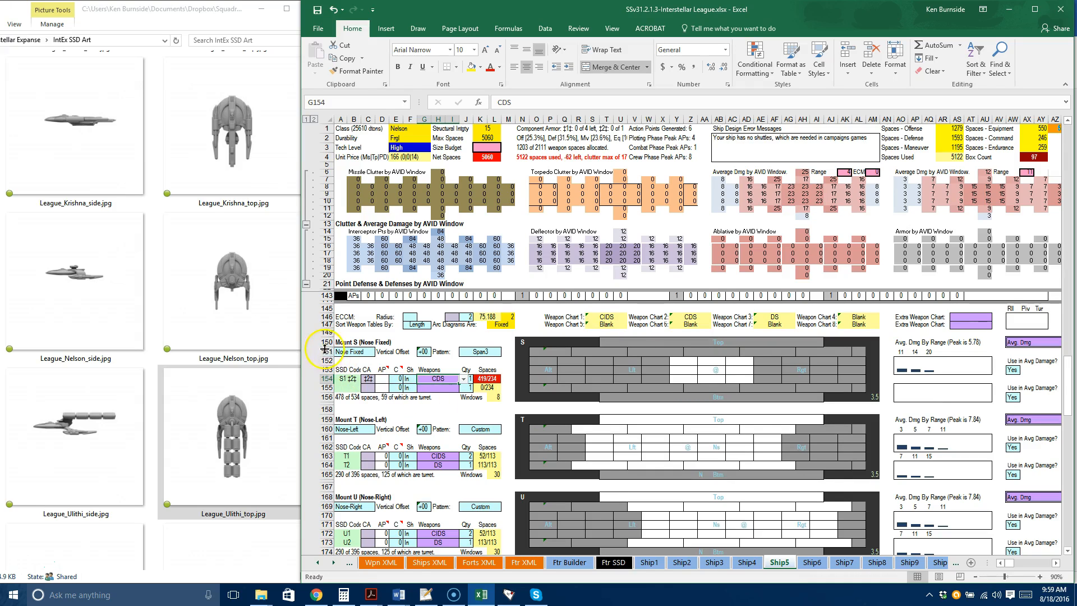
- Return Mount S to the Keel Mount type
left_click(375, 352)
left_click(380, 352)
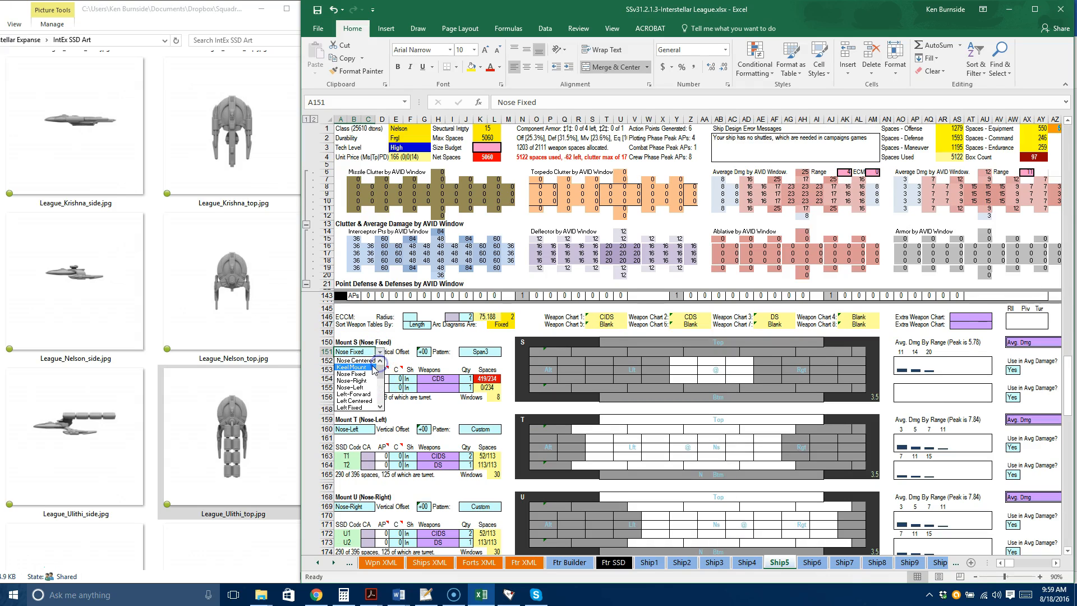
left_click(372, 367)
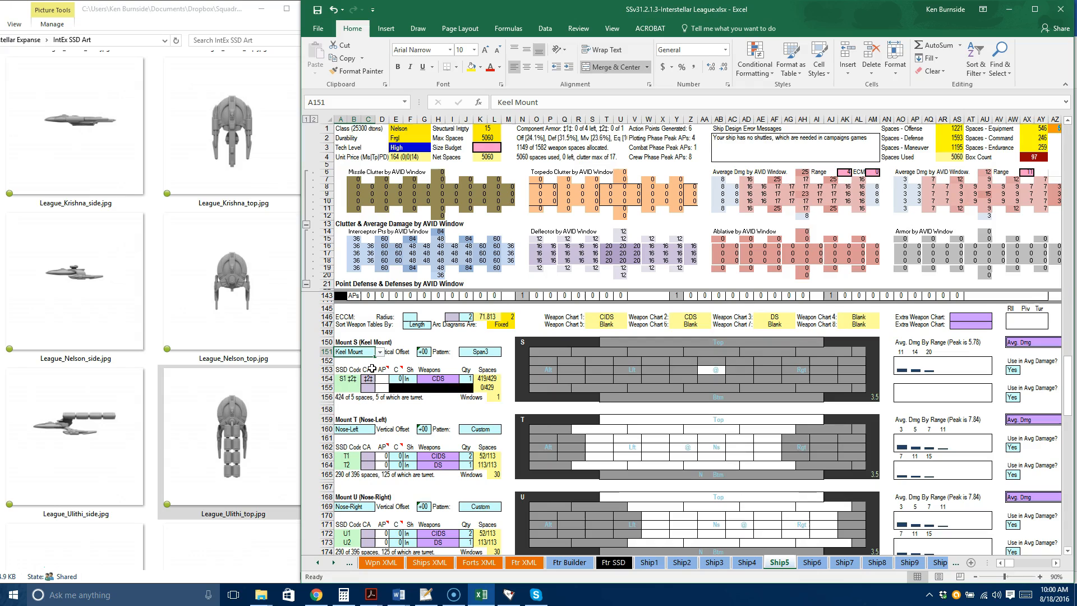
scroll(372, 368, "up", 20)
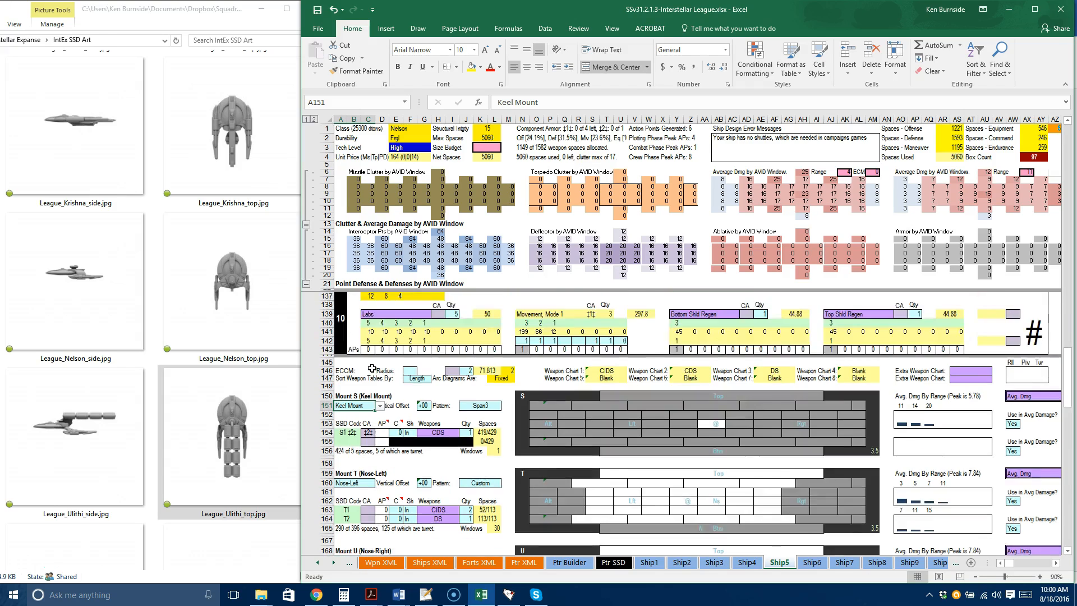
- Search Windows for "sspd" and launch the SSPDF desktop app
scroll(372, 368, "up", 9)
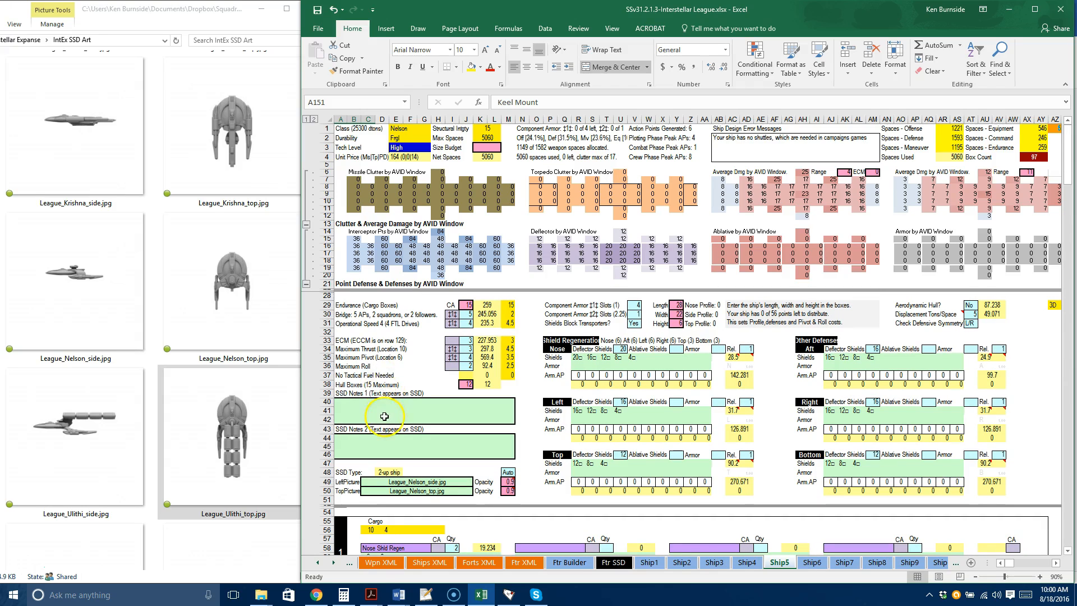
left_click(316, 596)
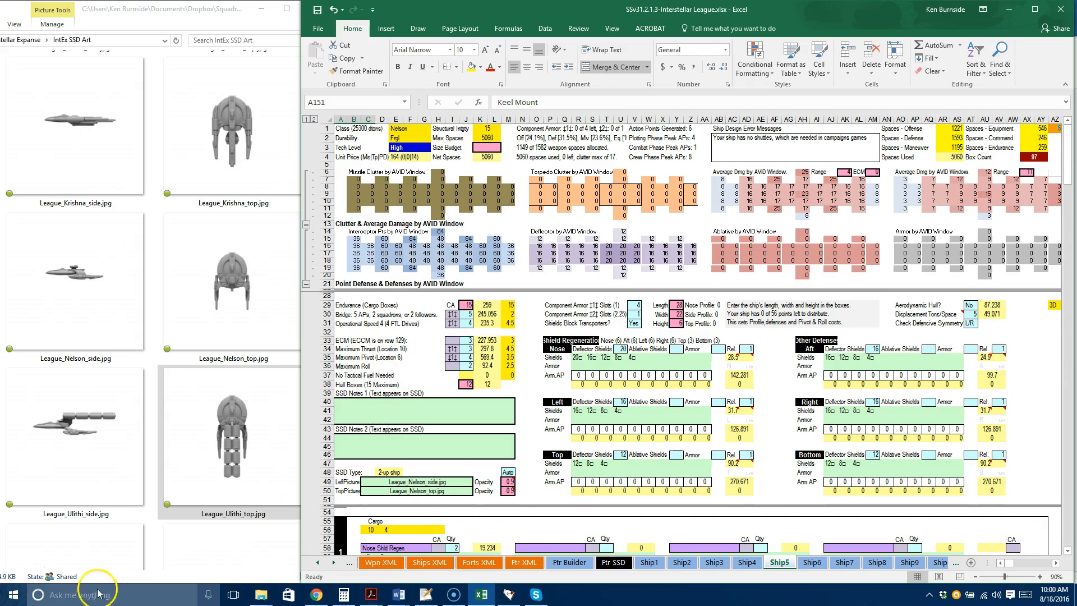
left_click(14, 589)
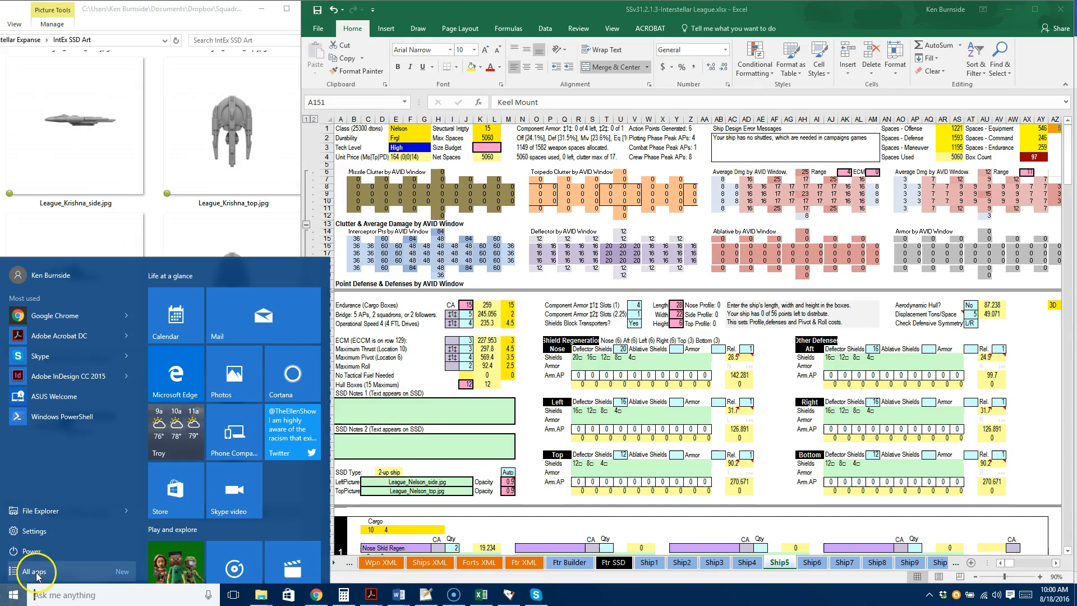
left_click(66, 592)
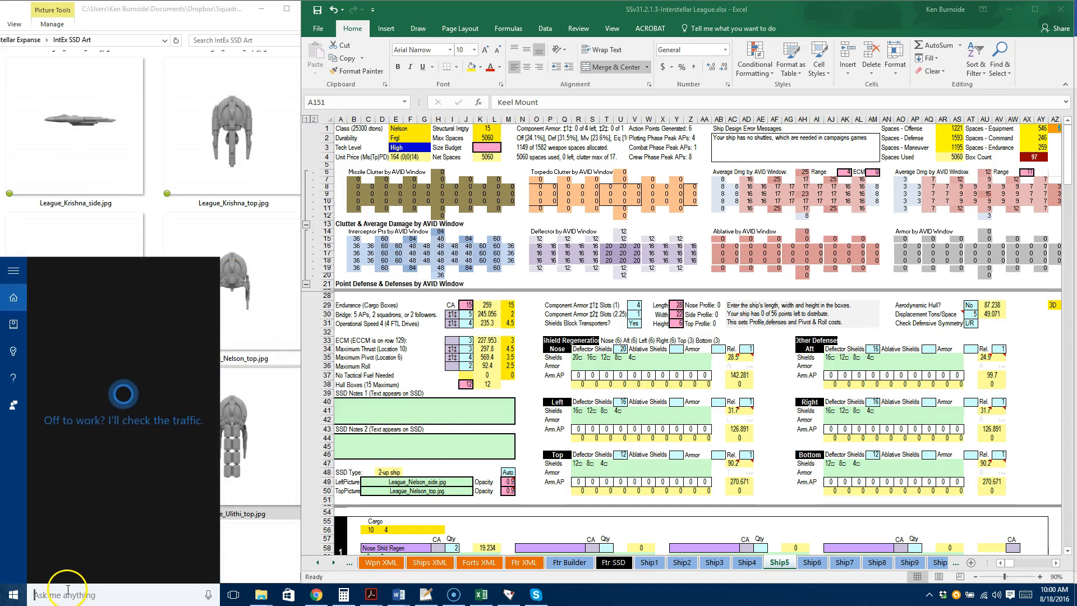
type("sspd")
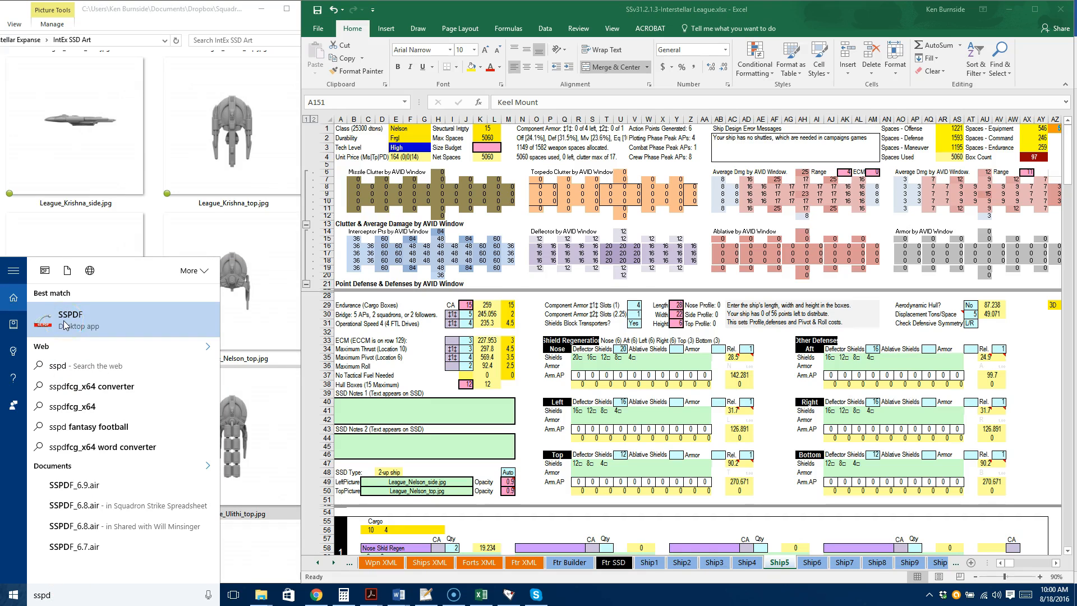
left_click(65, 324)
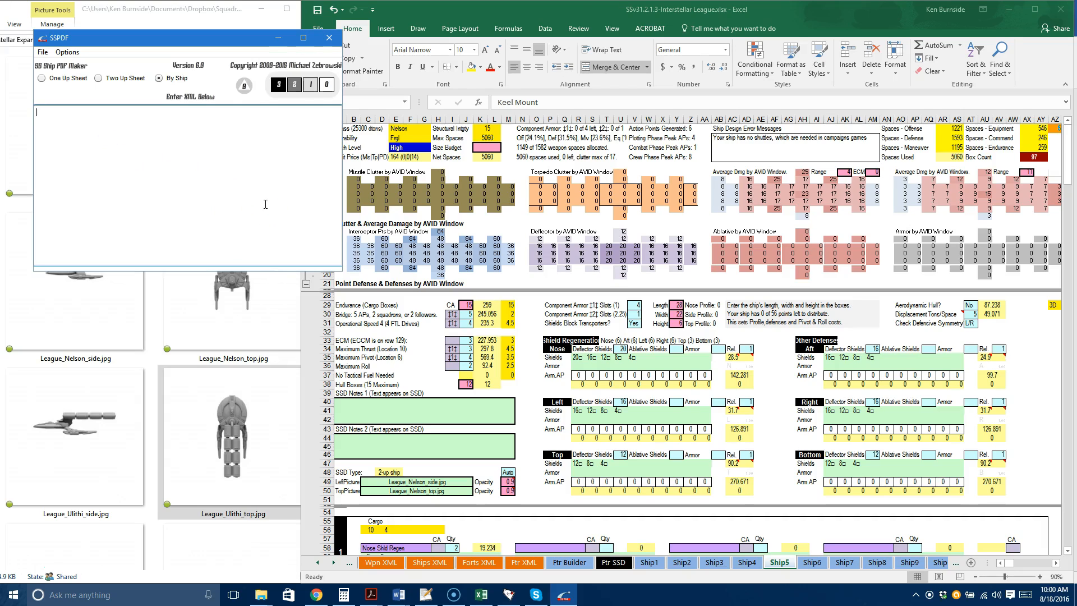
- On the Ships XML sheet of the Excel workbook, clear Ships 1 to 4 and set Ship 1 to Nelson
left_click(419, 562)
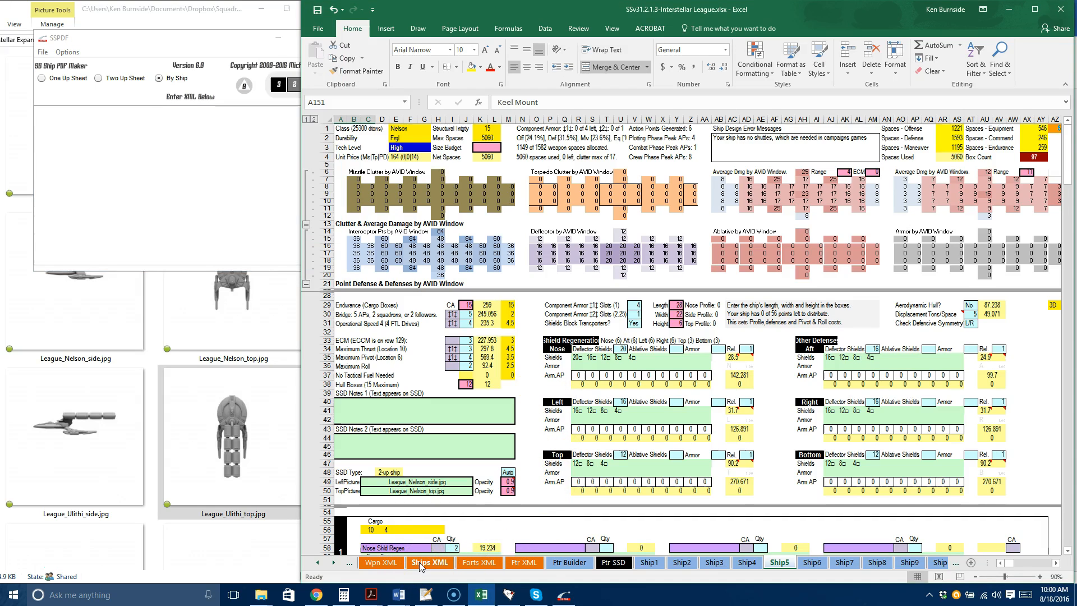
left_click(420, 562)
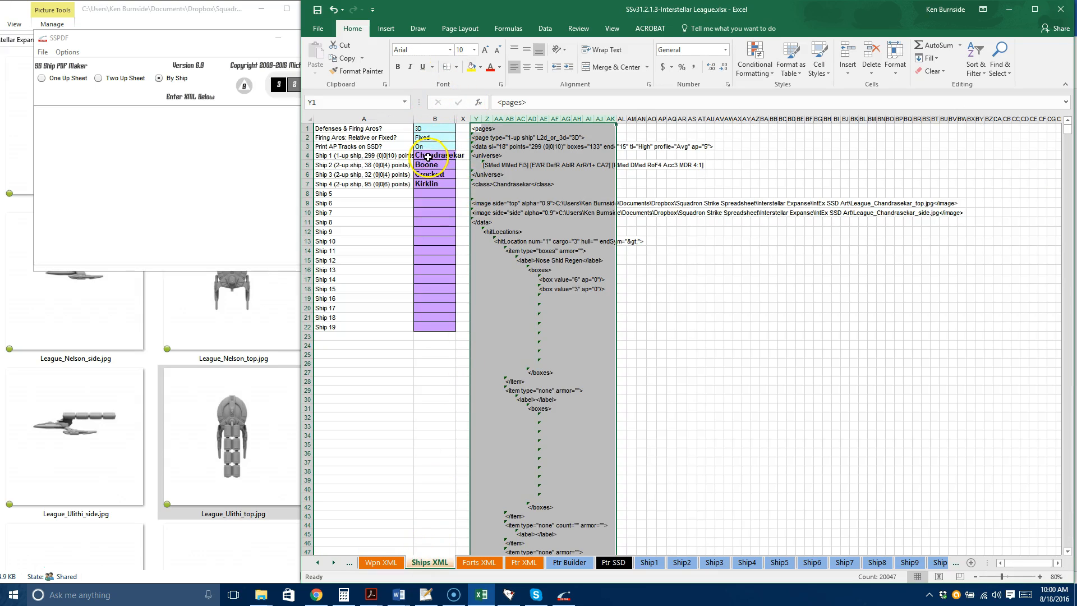
left_click_drag(430, 156, 432, 184)
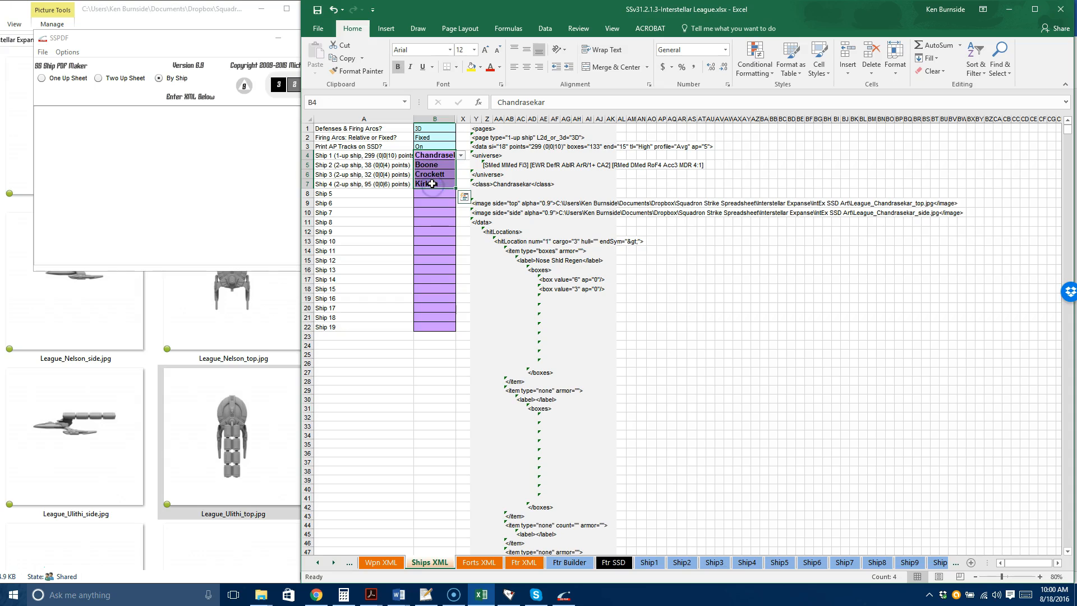
key("Delete")
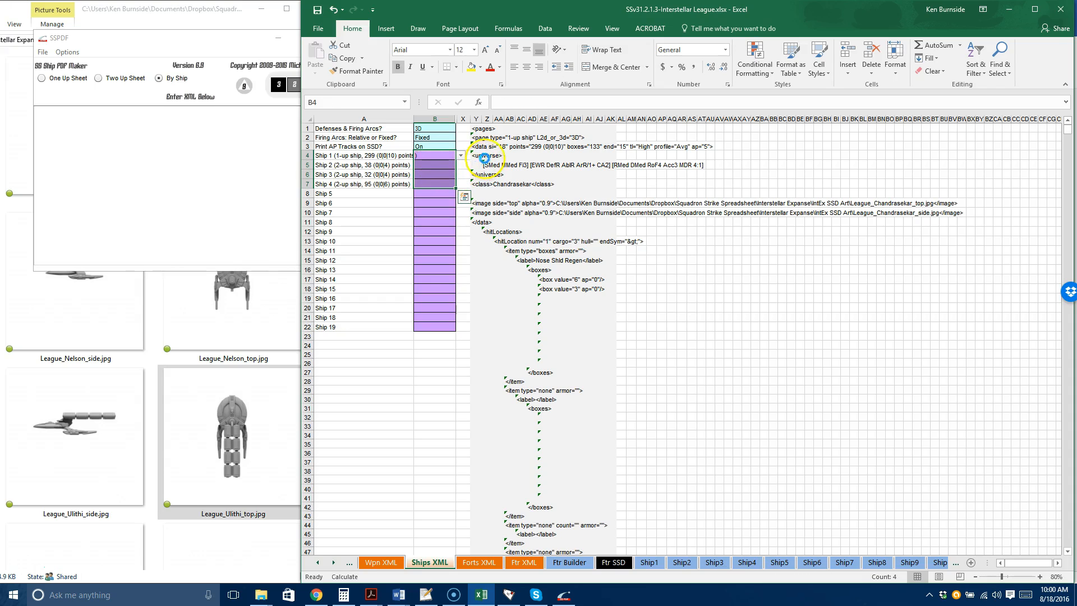
left_click(461, 155)
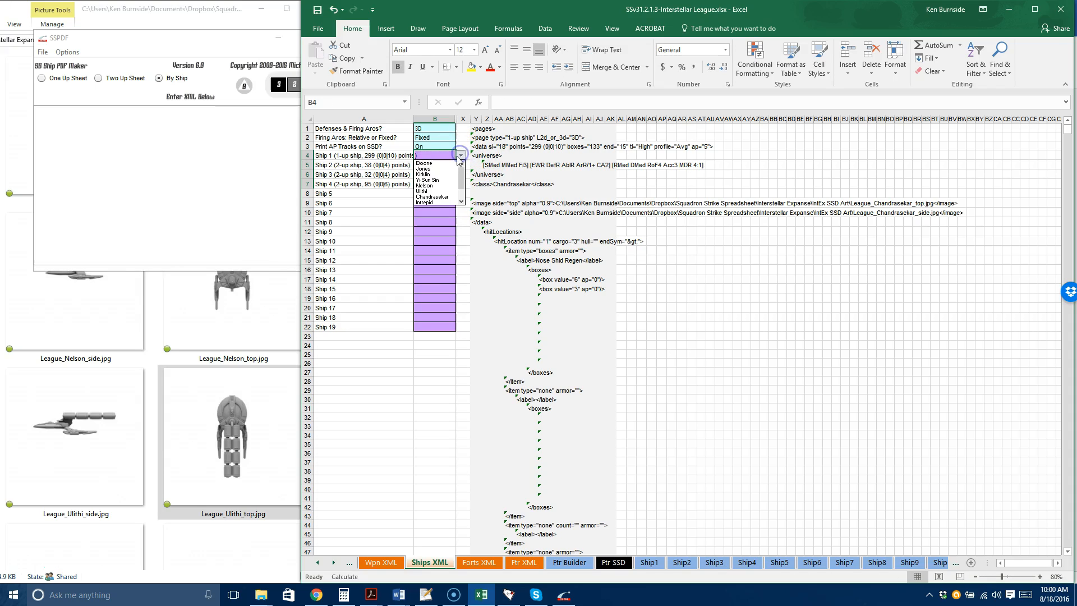
left_click(440, 186)
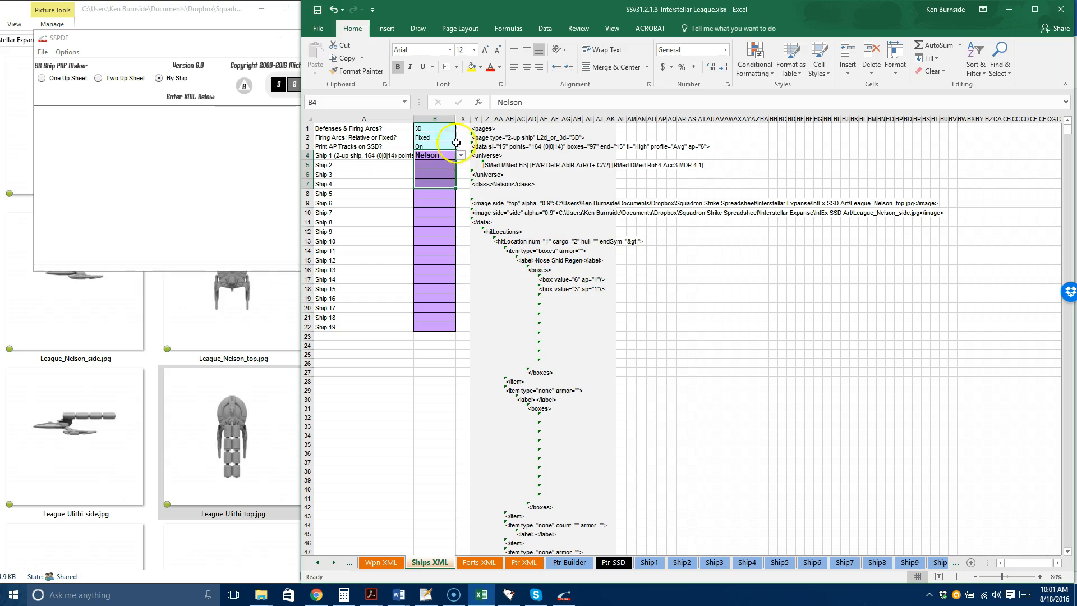
- Copy the generated XML in columns Y to AK and paste it into SSPDF's XML entry area
left_click_drag(476, 118, 612, 128)
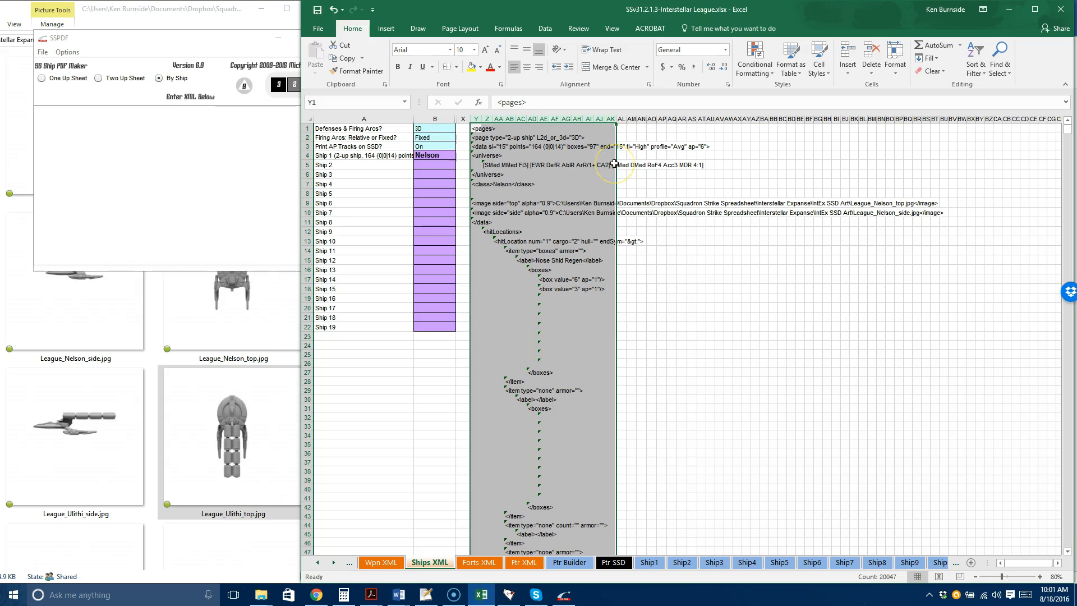
key("ctrl+c")
left_click(70, 122)
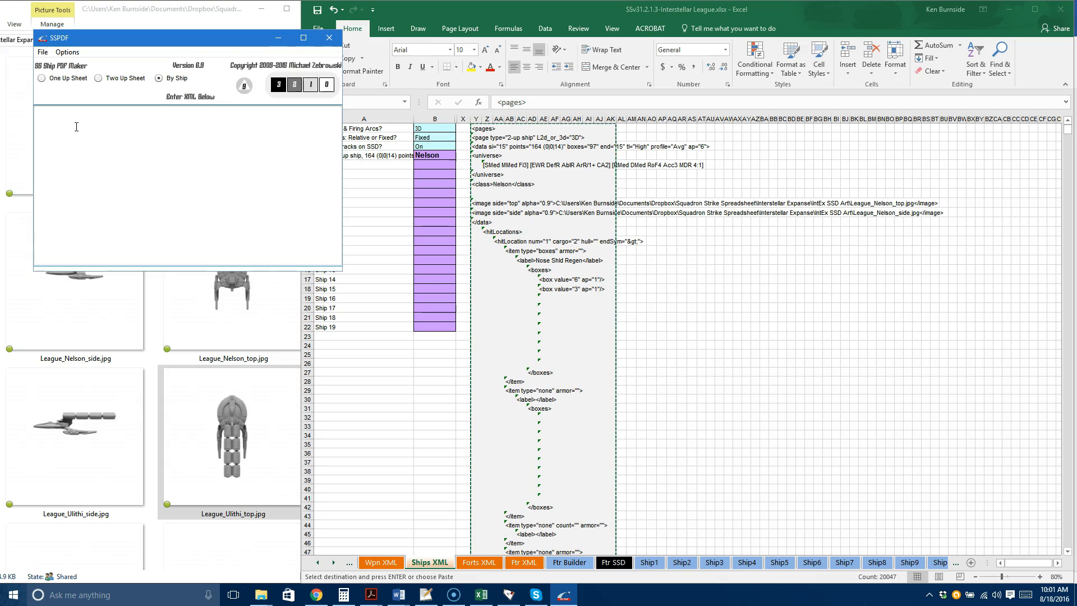
key("ctrl+v")
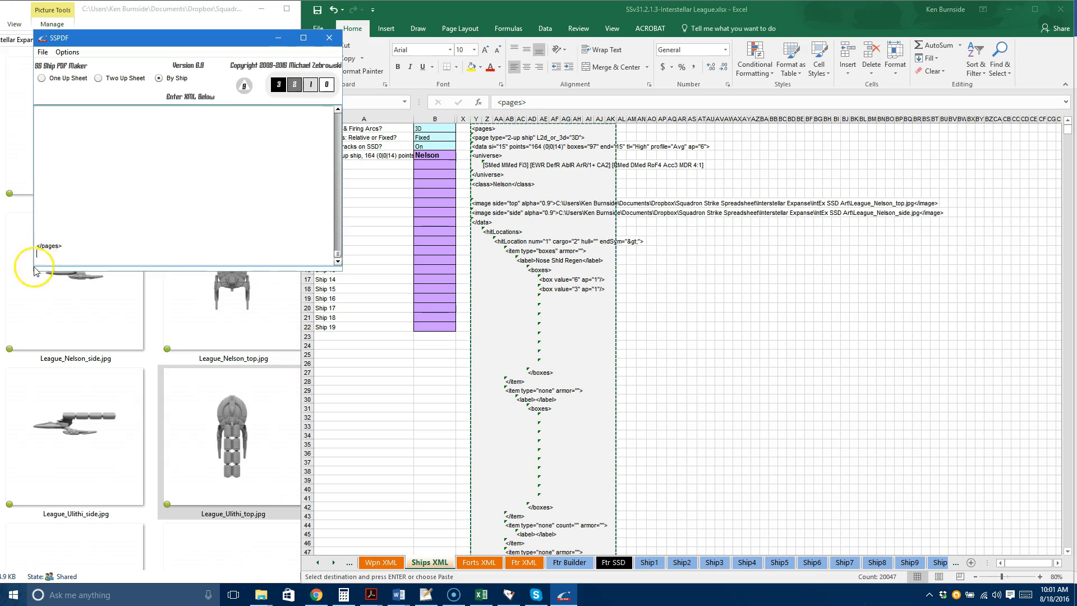
left_click_drag(68, 247, 24, 244)
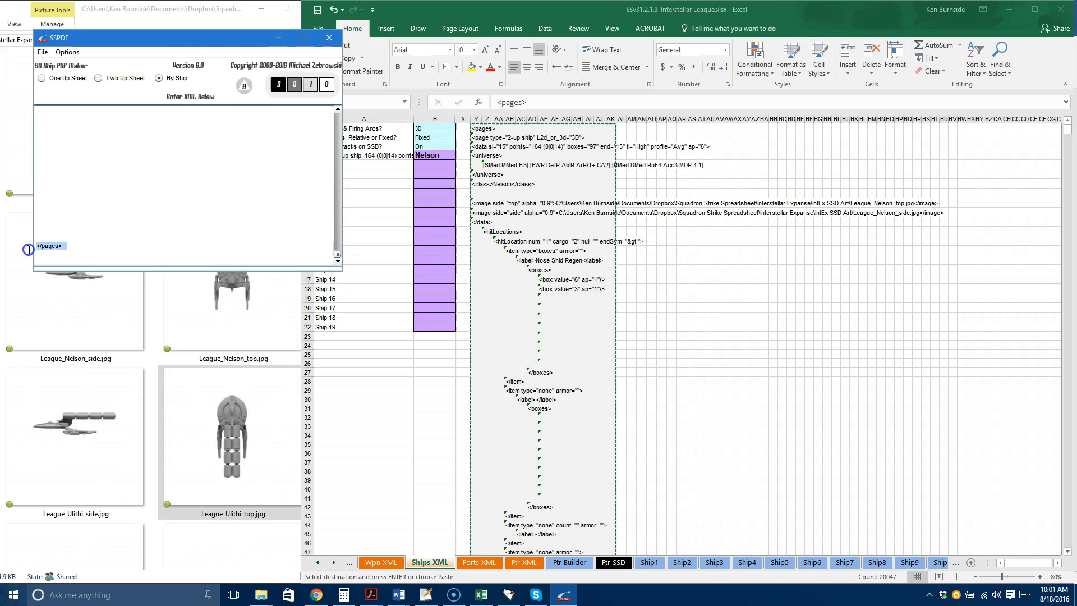
- Preview the Nelson ship sheet in SSPDF and enlarge the window to examine its layout
left_click(41, 52)
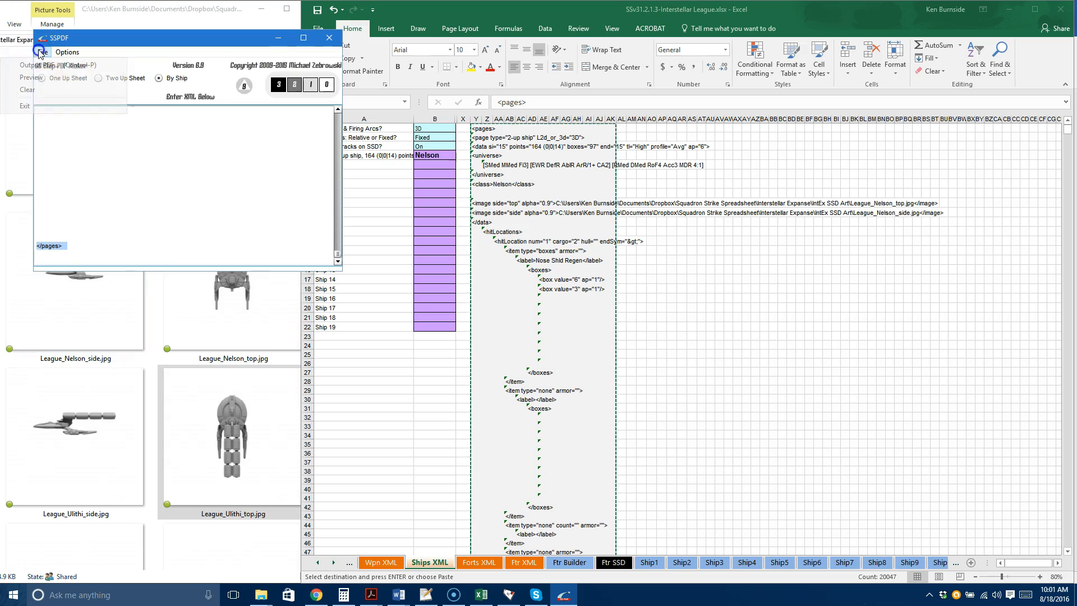
left_click(35, 80)
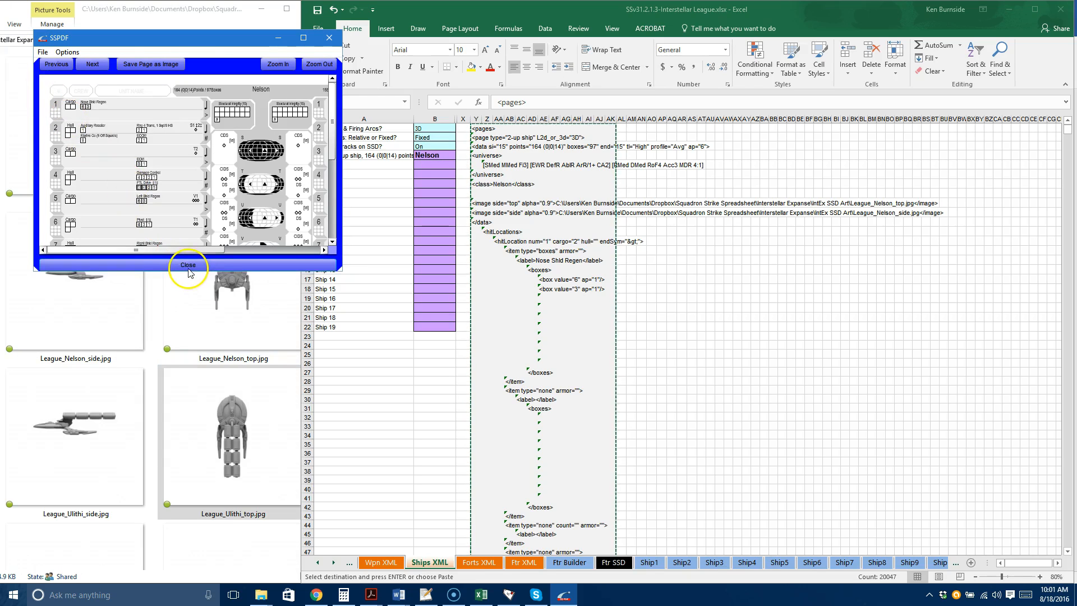
left_click_drag(188, 272, 248, 489)
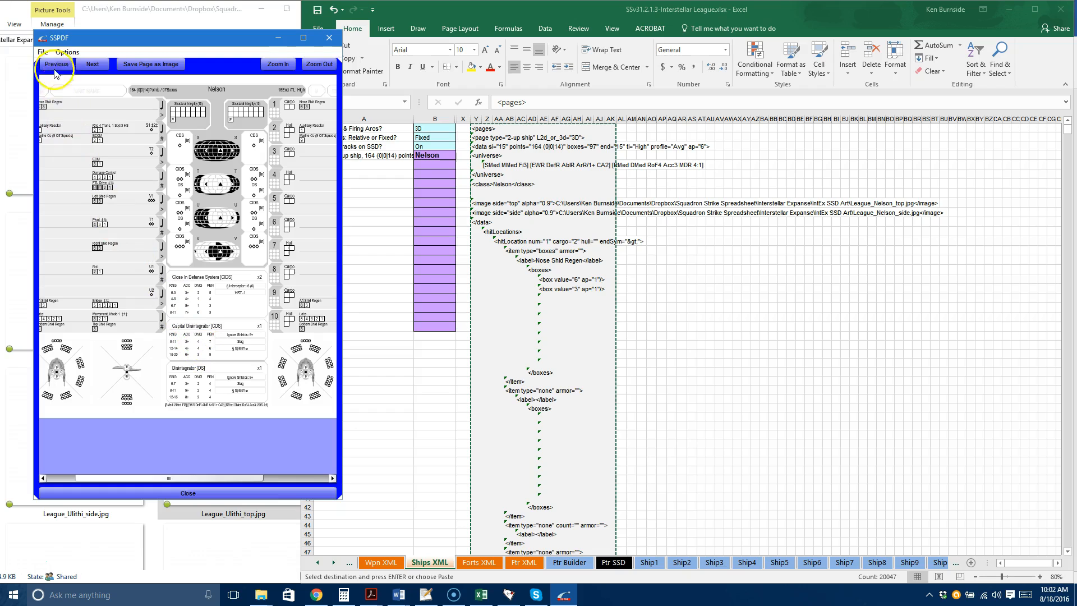
- Output the ship sheet as Nelson.pdf in the Interstellar Expanse folder
left_click(42, 53)
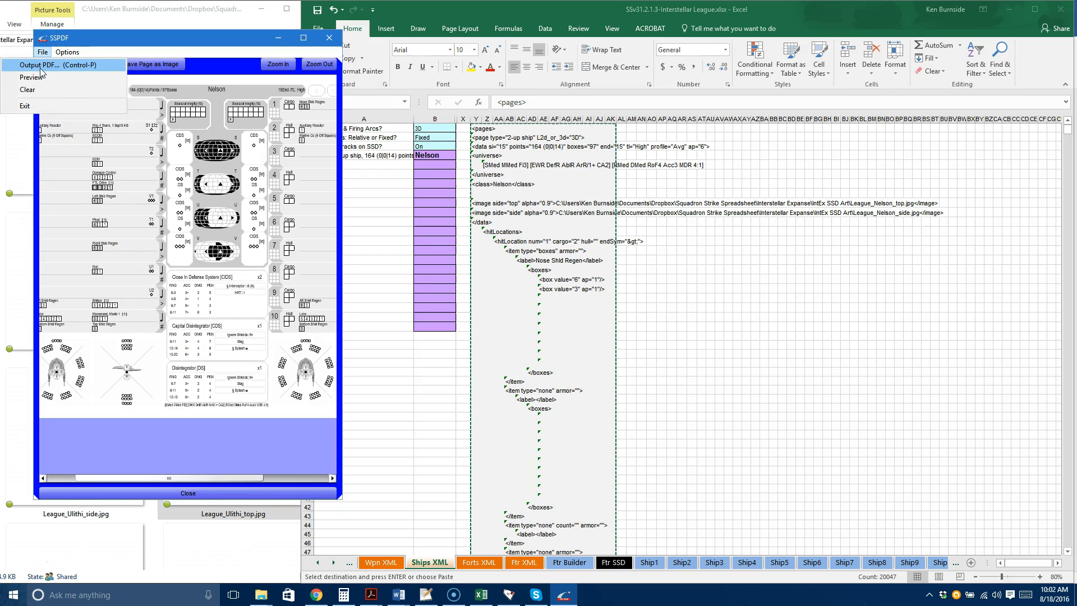
left_click(40, 68)
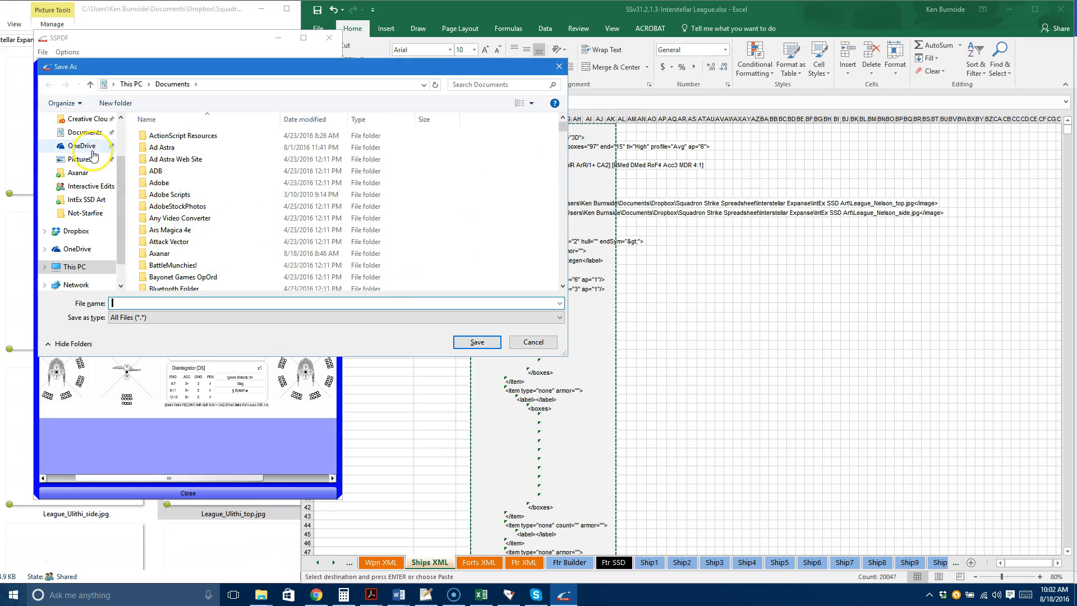
left_click(87, 201)
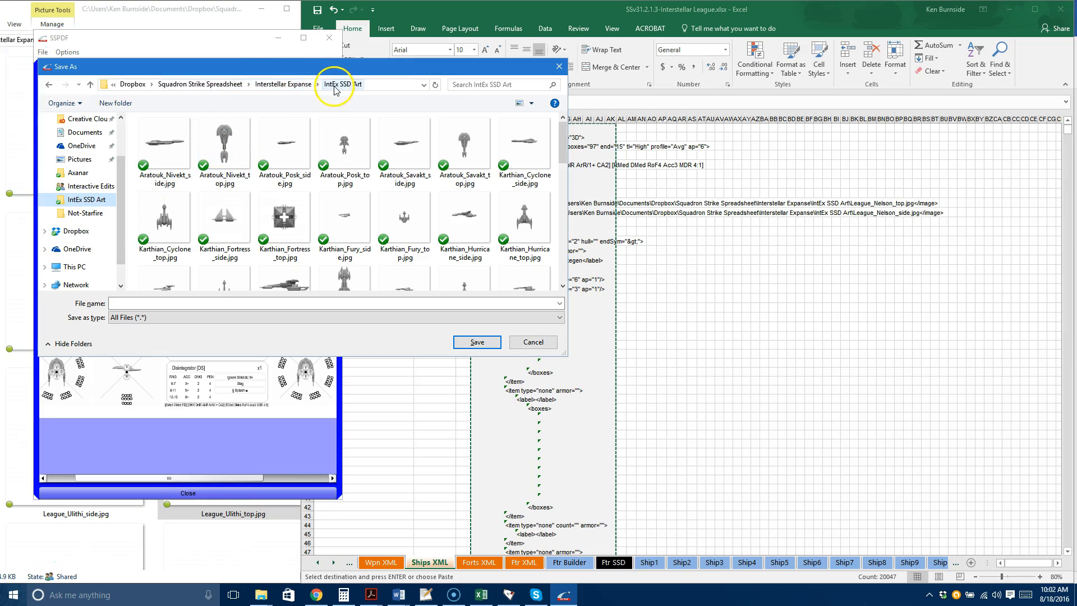
left_click(301, 85)
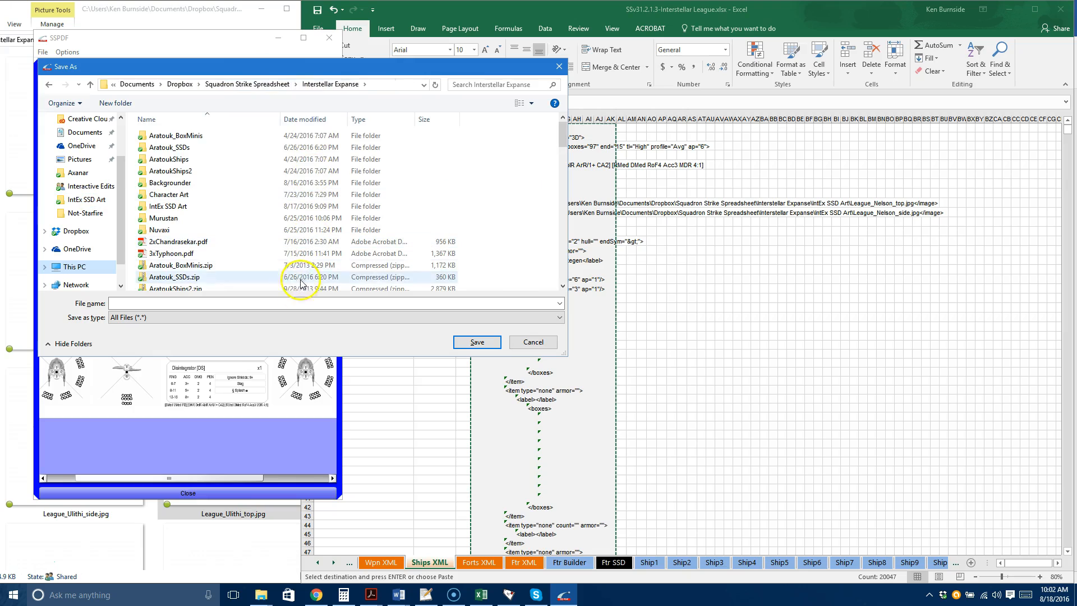
left_click(207, 302)
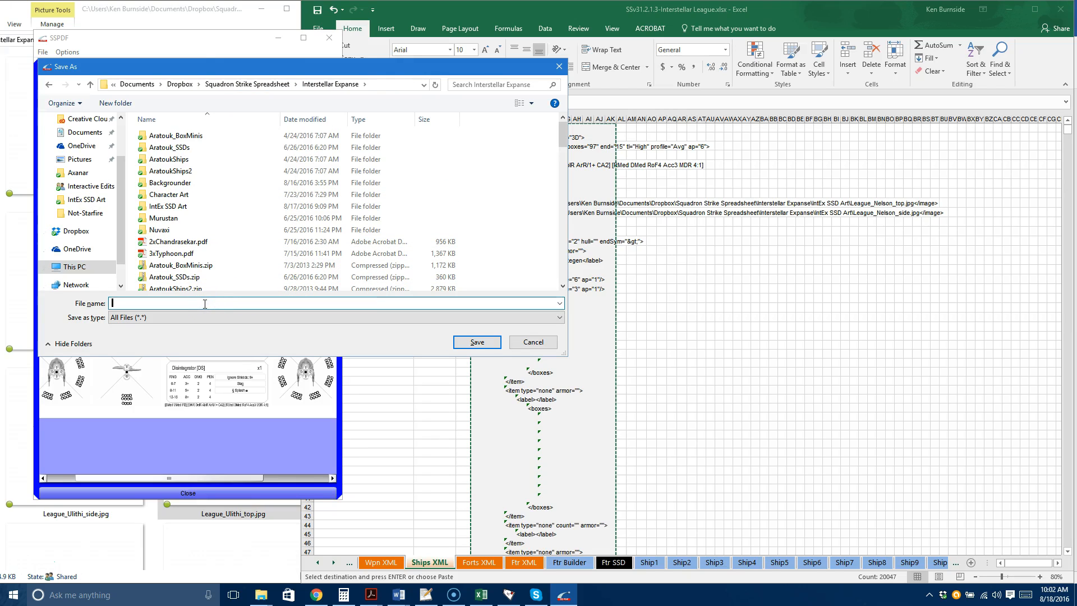
type("Nelson.pdf")
left_click(477, 341)
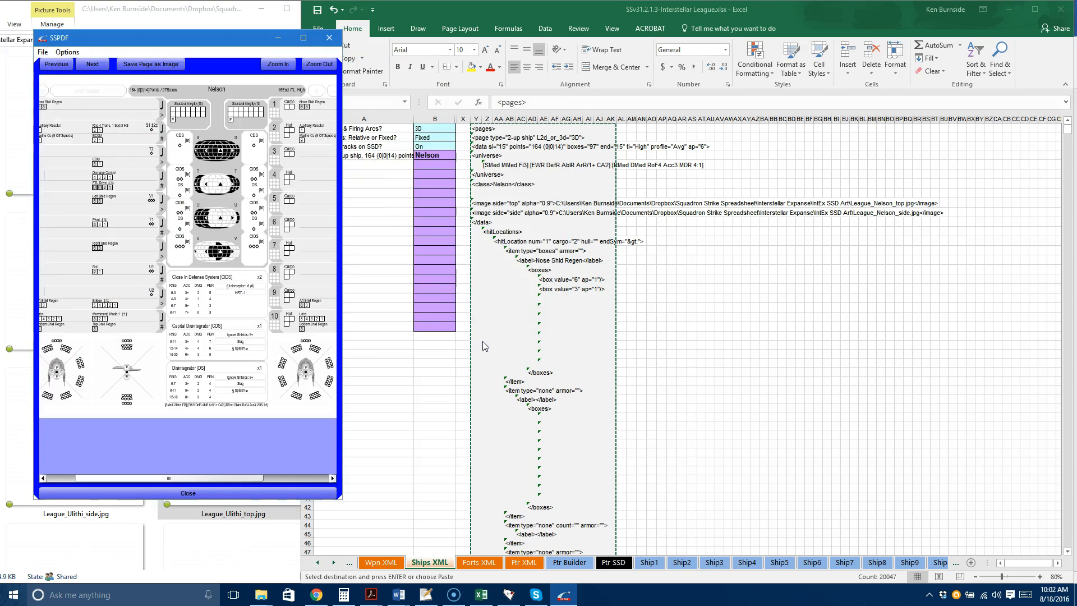